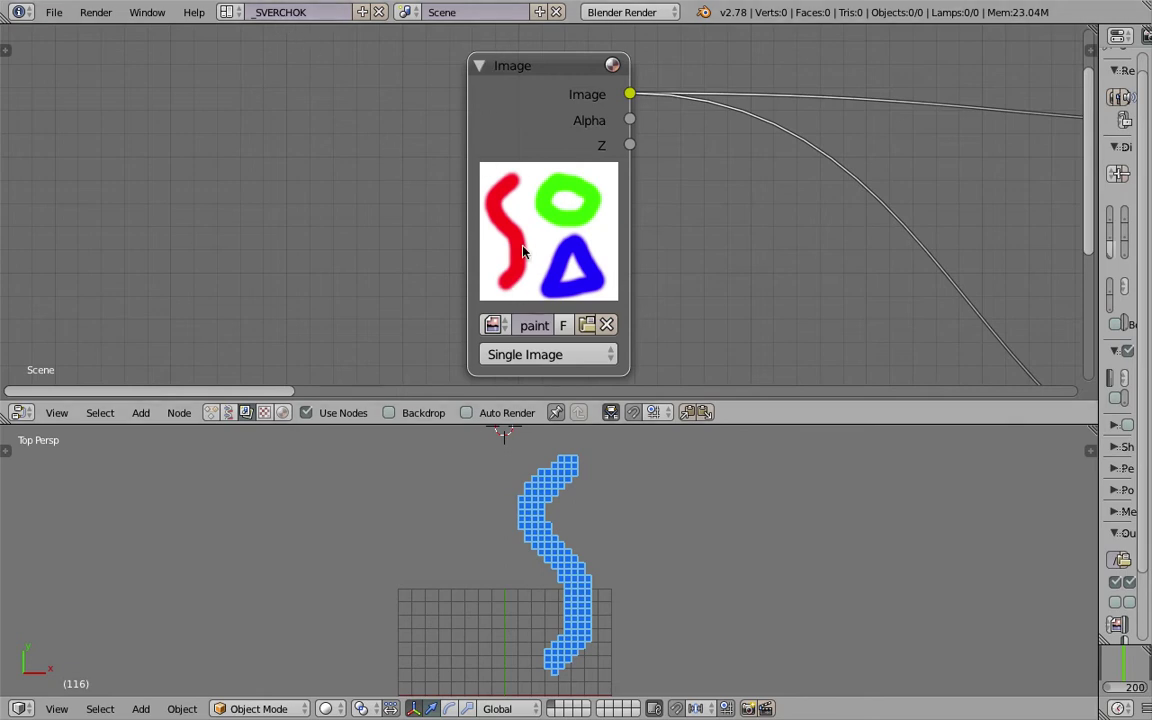
left_click_drag(494, 128, 475, 112)
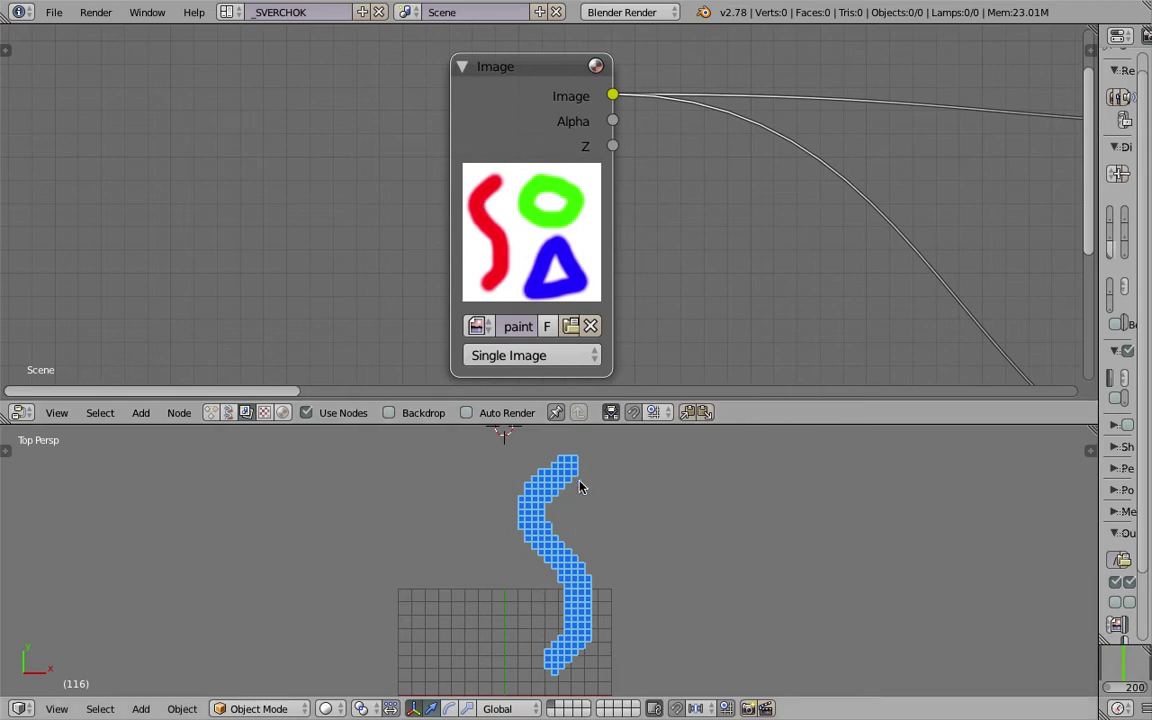
middle_click_drag(632, 432, 797, 499)
scroll(375, 293, "down", 2)
middle_click_drag(375, 293, 337, 297)
scroll(320, 296, "up", 2)
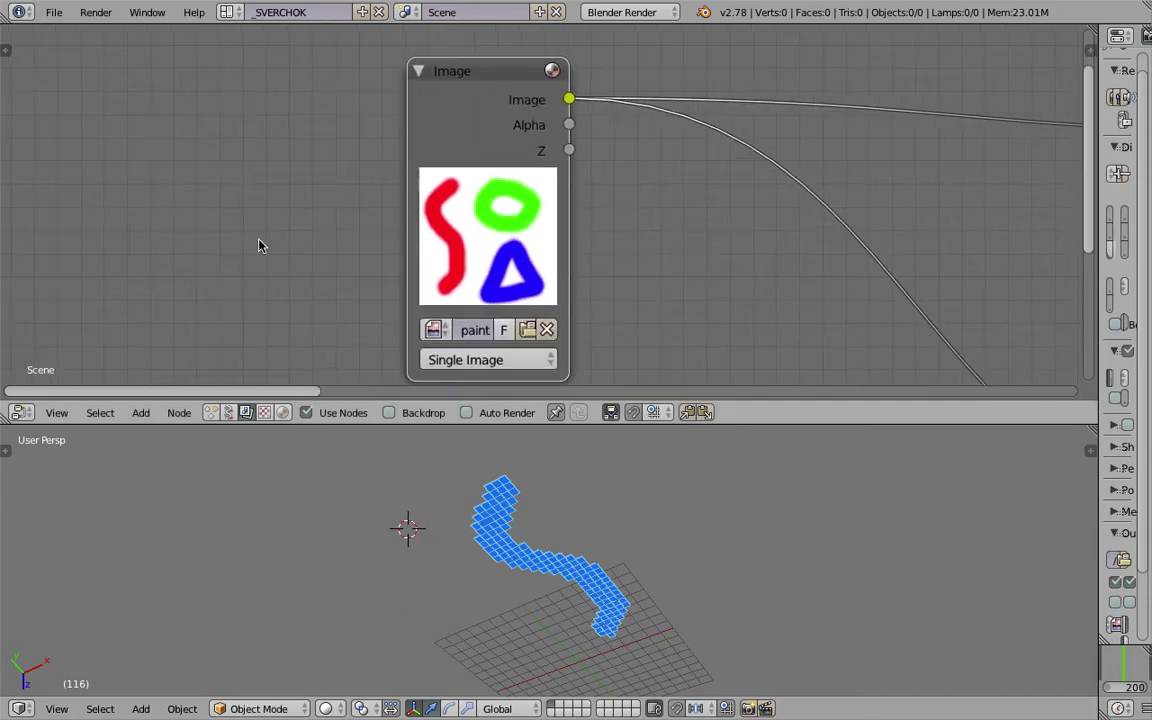
Start a new file and delete all the default objects from the scene
left_click(51, 18)
left_click(60, 32)
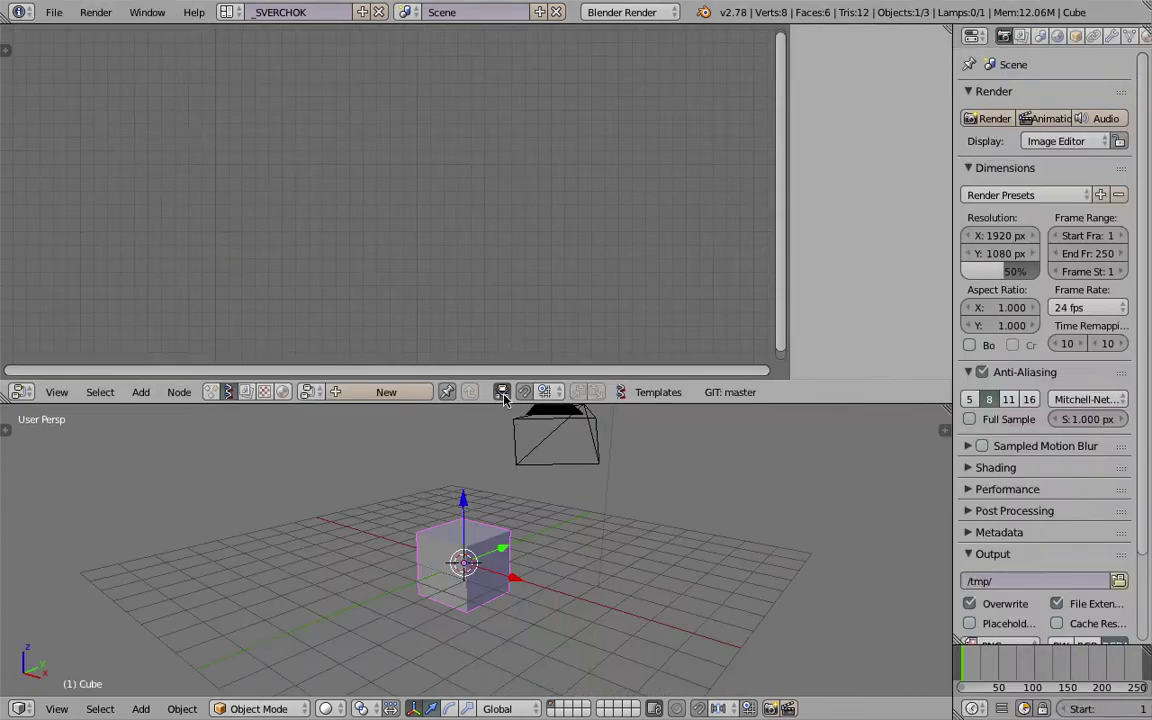
middle_click_drag(528, 515, 568, 519)
key("a")
key("a")
key("x")
key("Return")
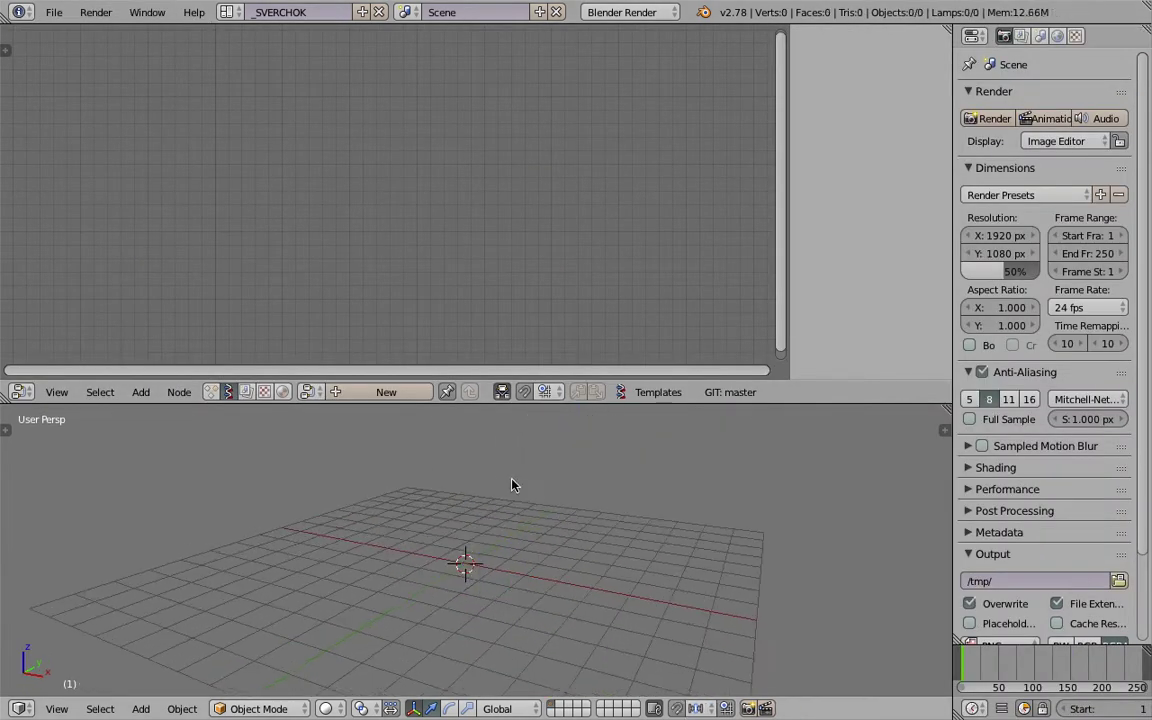
Split the 3D view into two side-by-side areas and turn the left one into a UV/Image Editor
left_click_drag(946, 430, 548, 440)
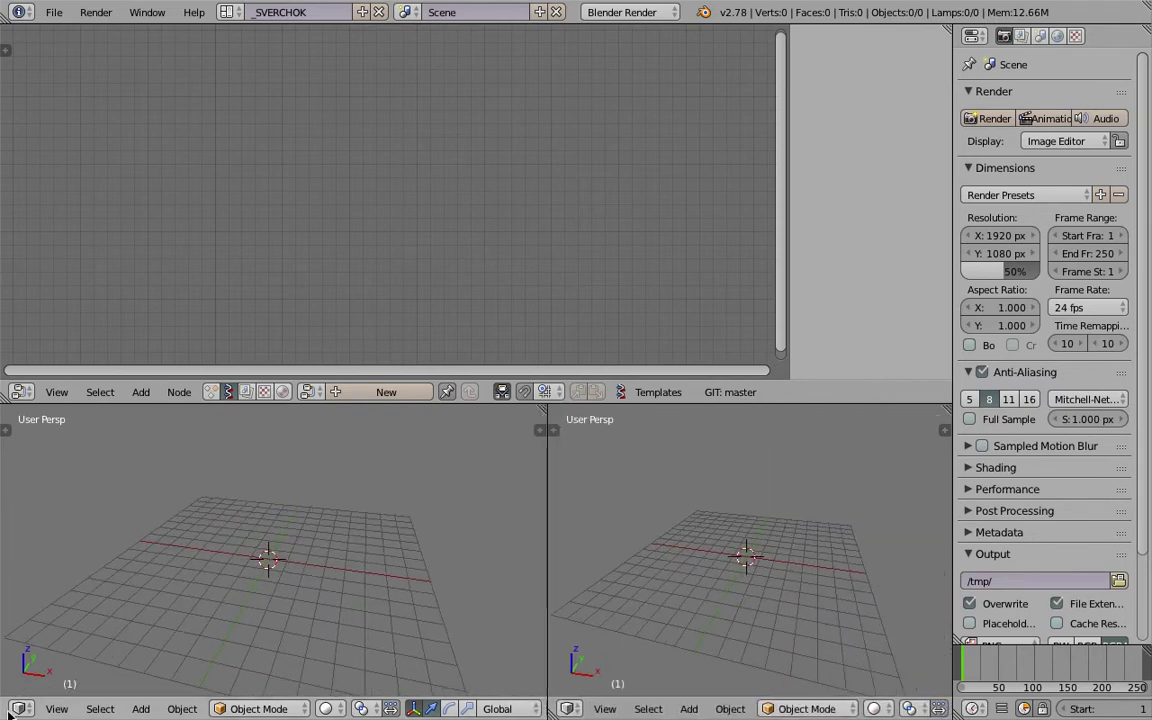
left_click(18, 709)
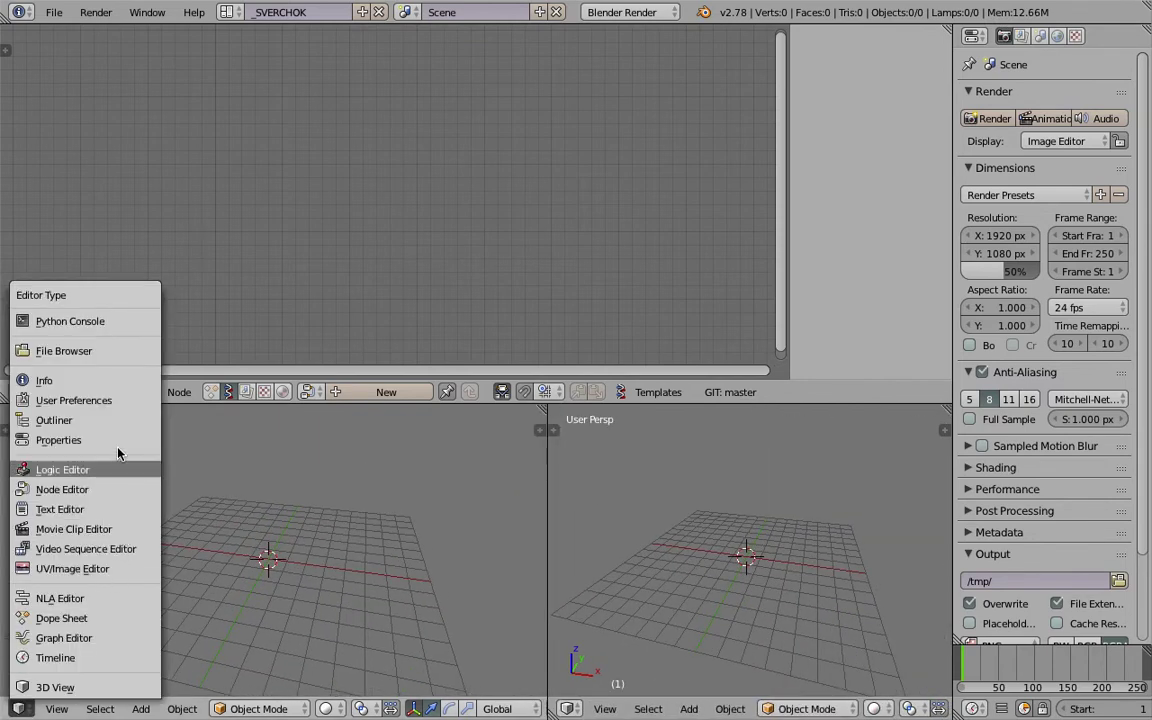
left_click(100, 568)
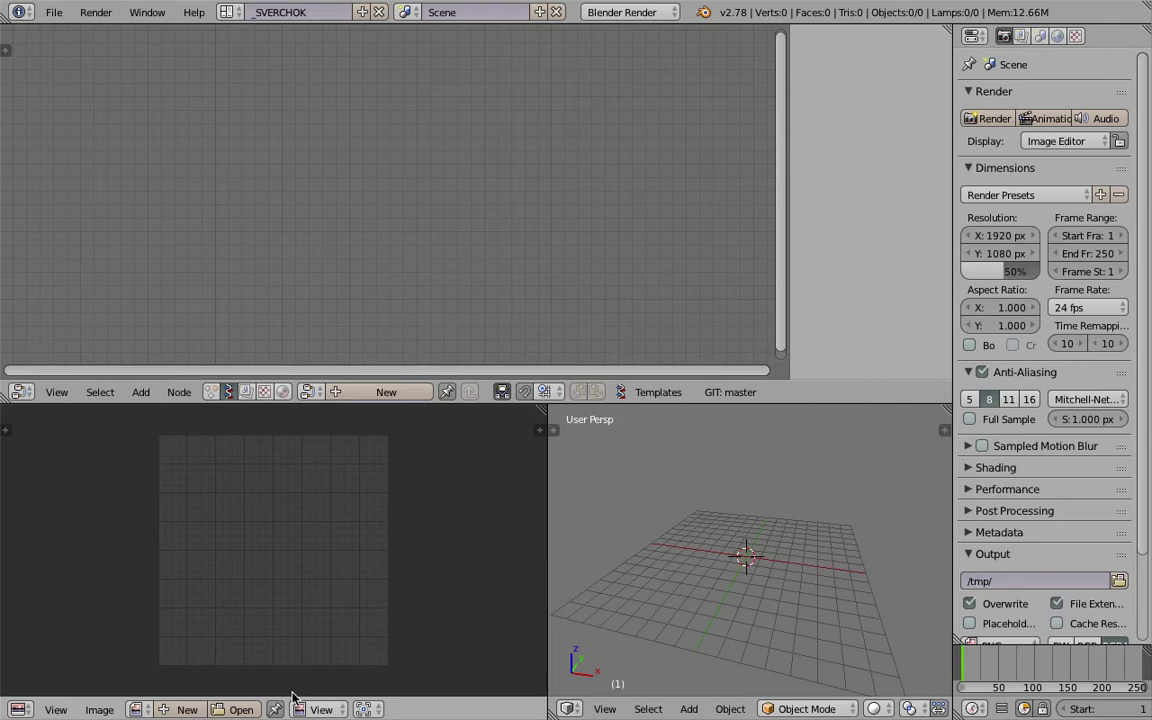
Begin a new image with a width and height of 400 px
left_click(180, 709)
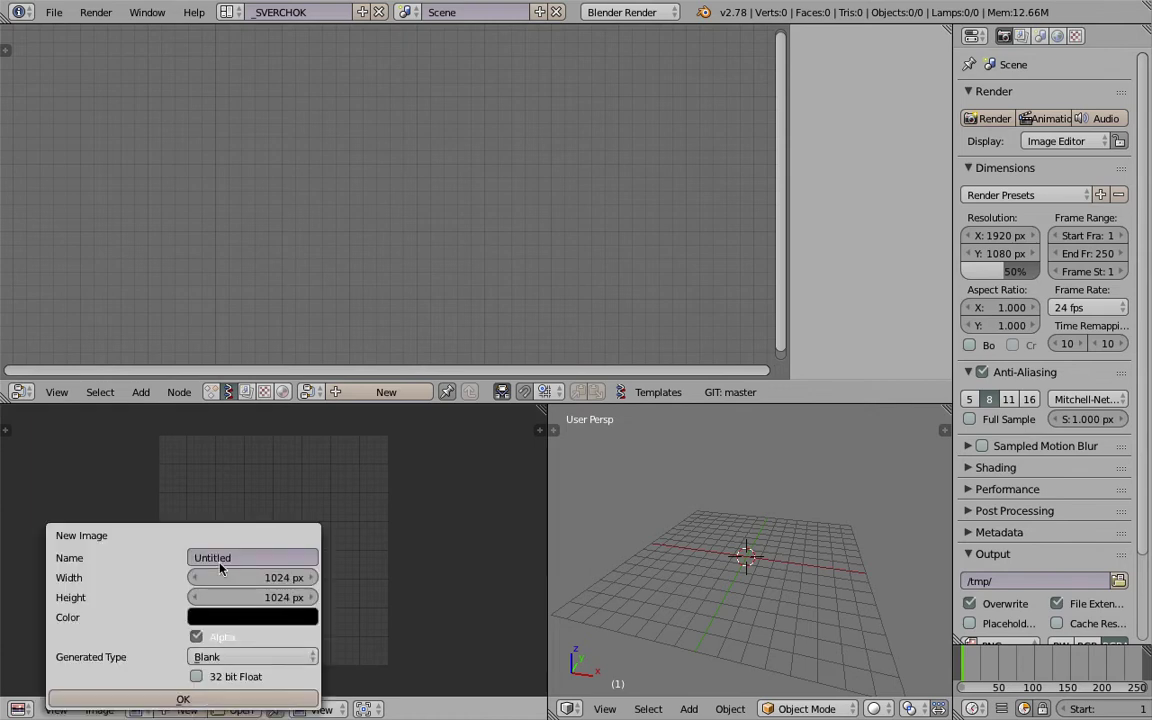
left_click(254, 577)
type("400")
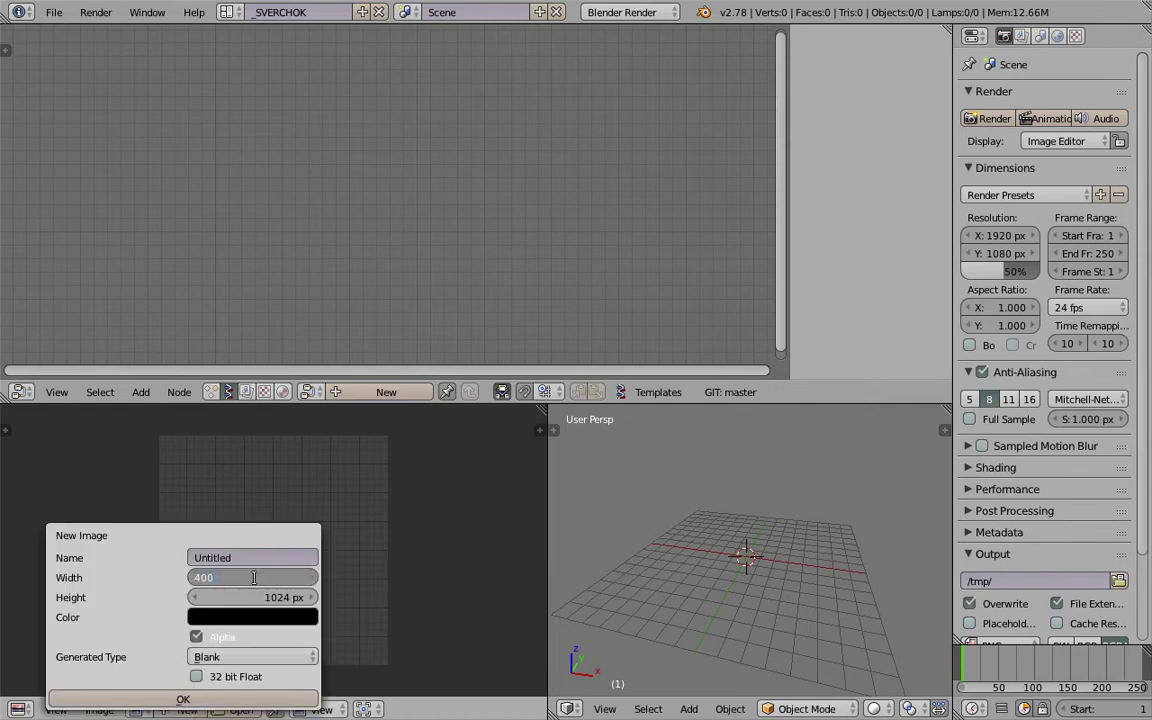
key("Tab")
type("400")
key("Return")
Name the new image paintx
left_click(246, 553)
type("paint")
key("Return")
left_click(248, 557)
key("End")
type("x")
key("Return")
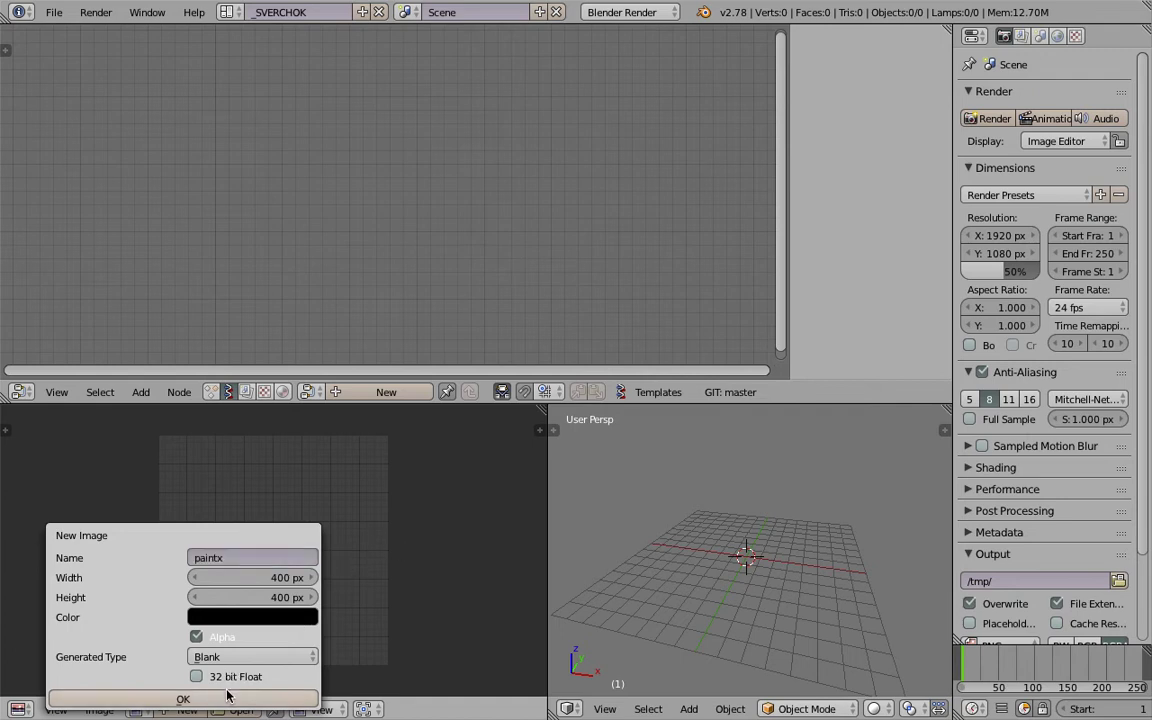
Set the new image's fill colour to white (RGB 1.000) and create the image
left_click(205, 616)
left_click_drag(343, 486, 343, 357)
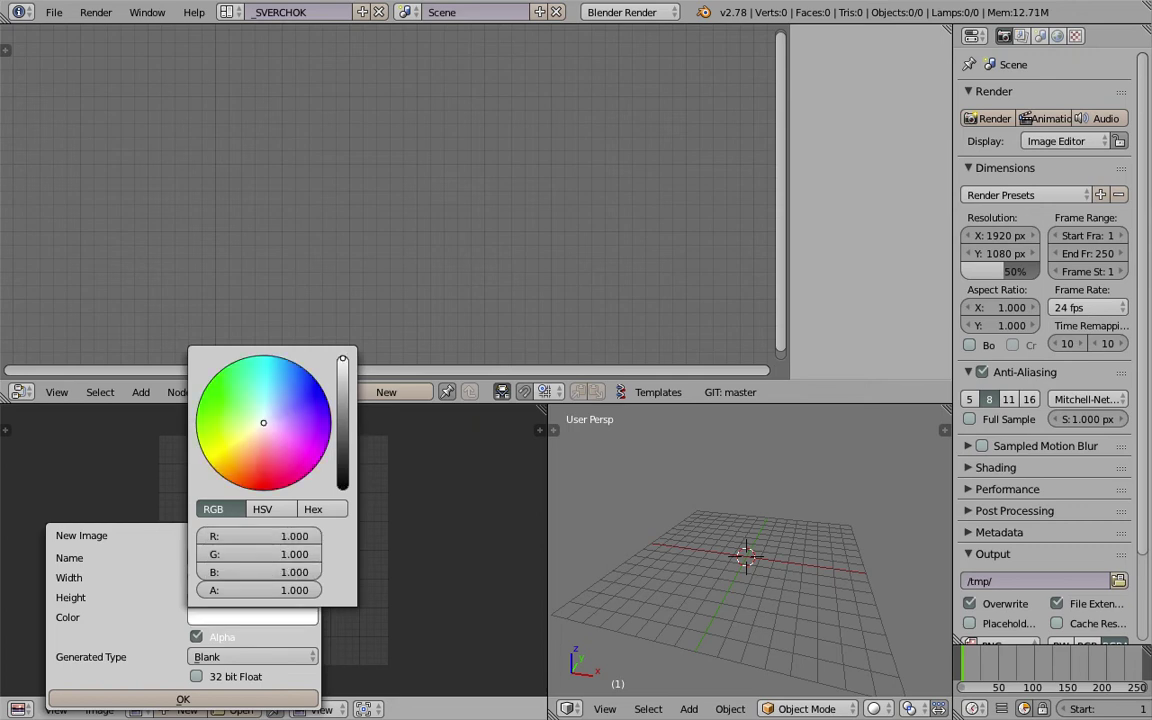
left_click(234, 700)
middle_click_drag(337, 568, 378, 534)
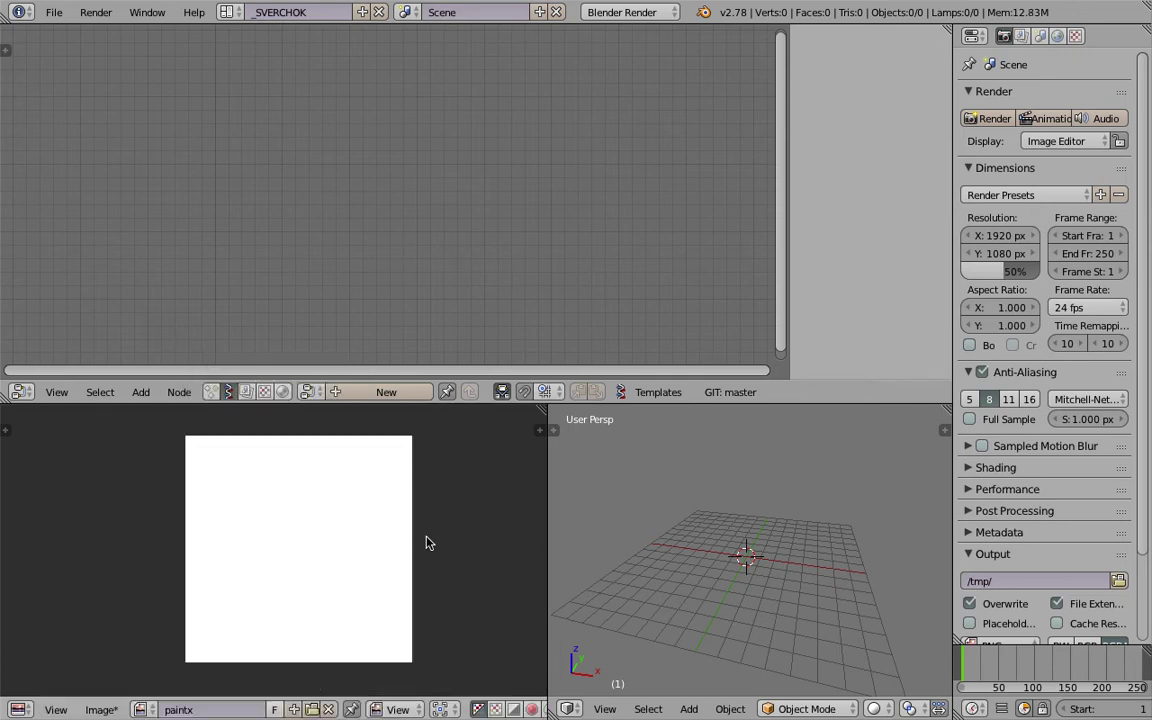
Widen the image editor, show its tool shelf and switch it to Paint mode
left_click_drag(546, 491, 646, 518)
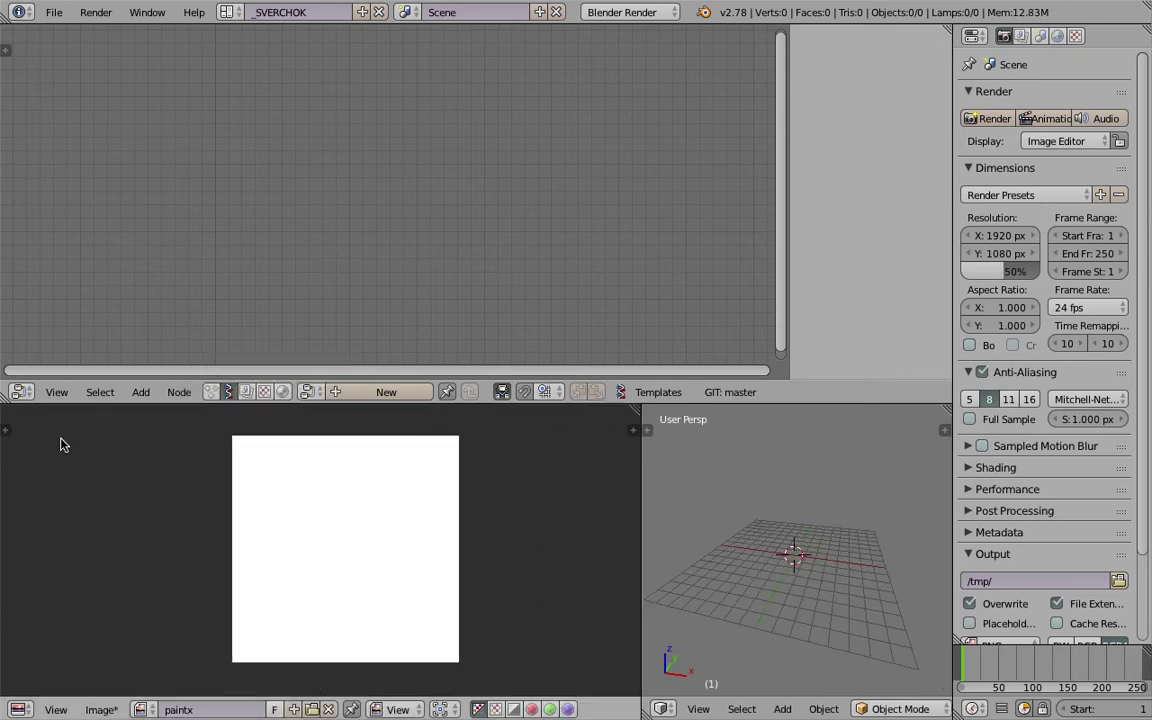
left_click(7, 428)
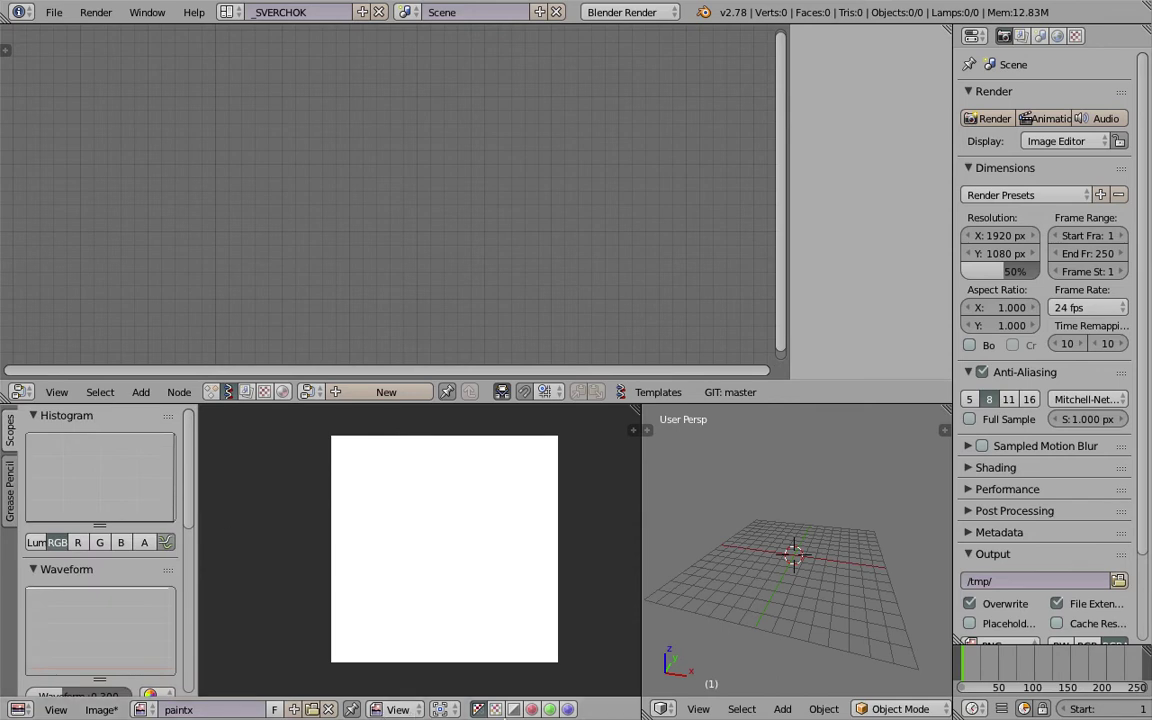
left_click(397, 709)
left_click(429, 666)
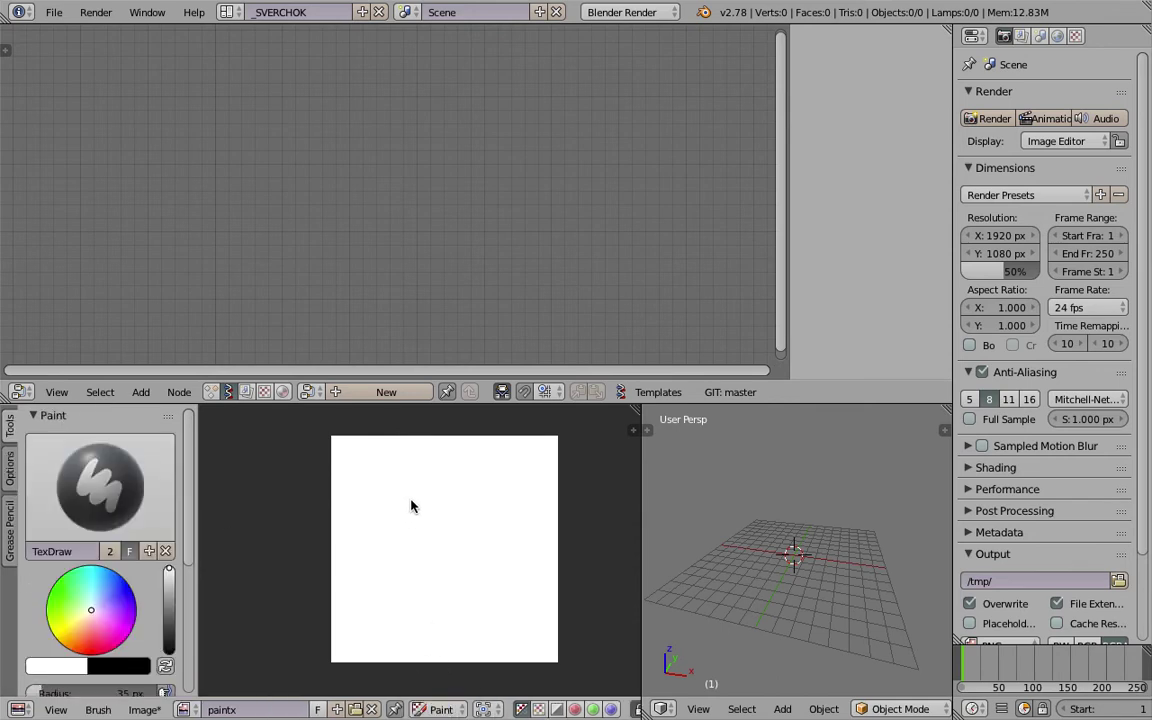
Paint a red S-shaped stroke on the image with a brush radius of 20 px
left_click(91, 654)
scroll(100, 600, "down", 4)
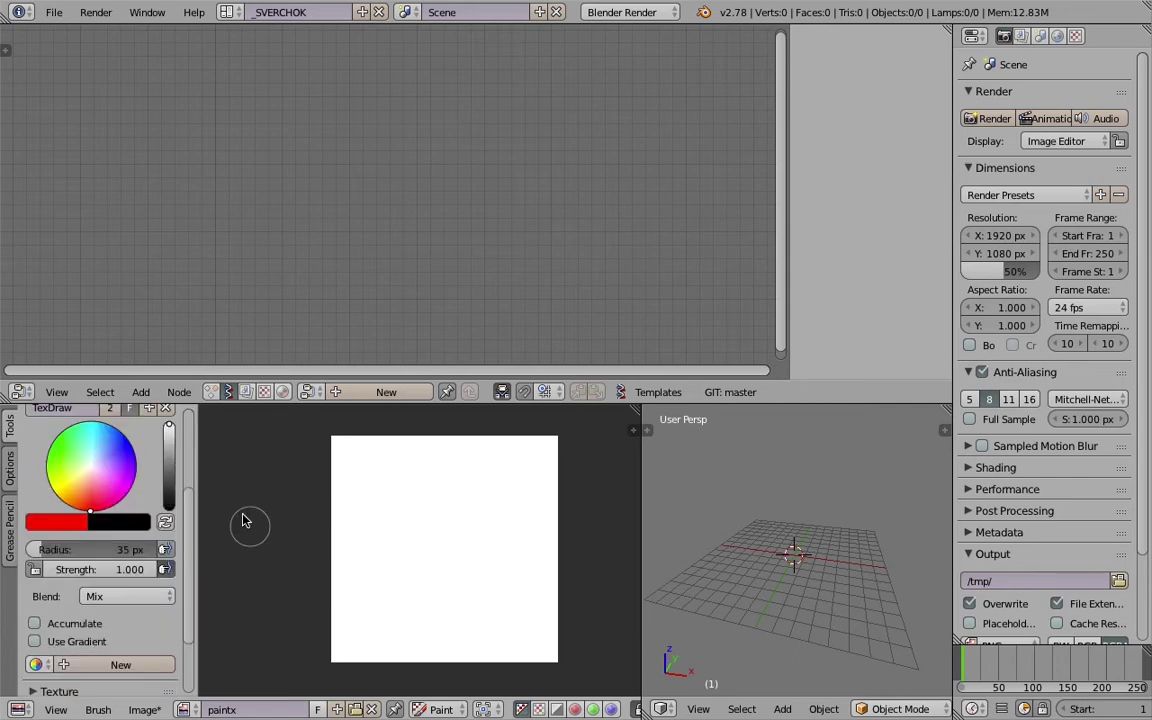
left_click_drag(113, 550, 108, 550)
mouse_move(403, 477)
left_mouse_down()
mouse_move(355, 510)
mouse_move(418, 556)
mouse_move(424, 636)
left_mouse_up()
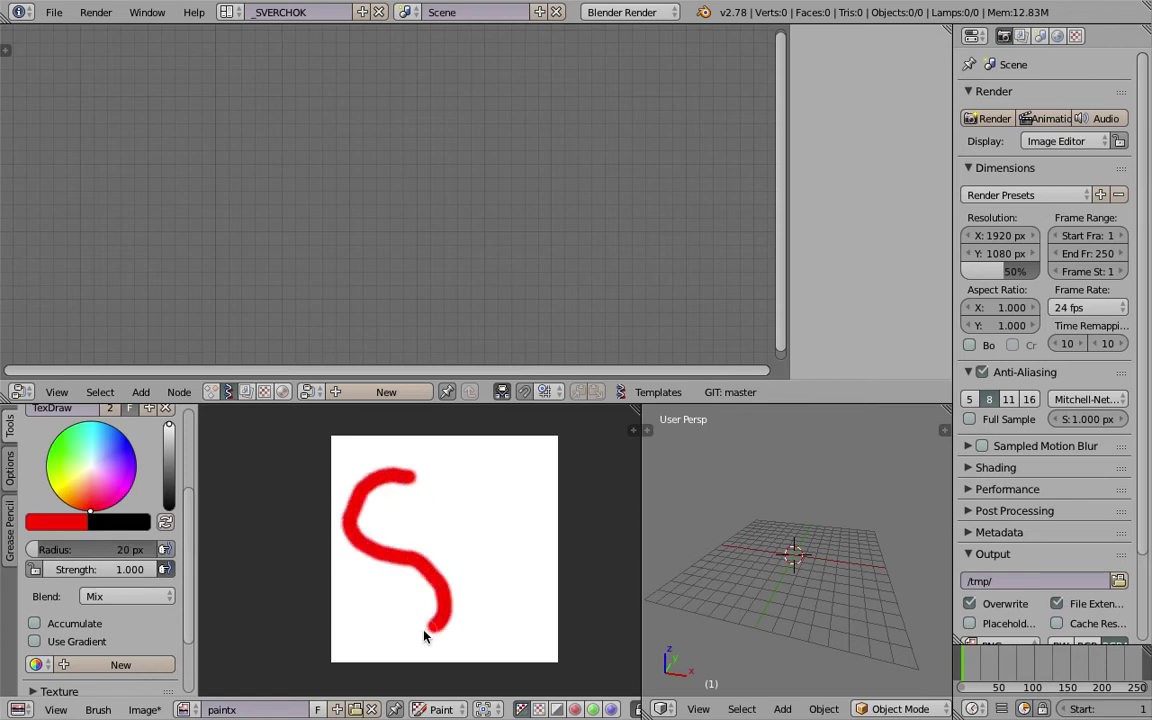
Paint a green cross and, below it, a blue triangle beside the red S
left_click_drag(107, 487, 54, 441)
left_click_drag(455, 507, 537, 485)
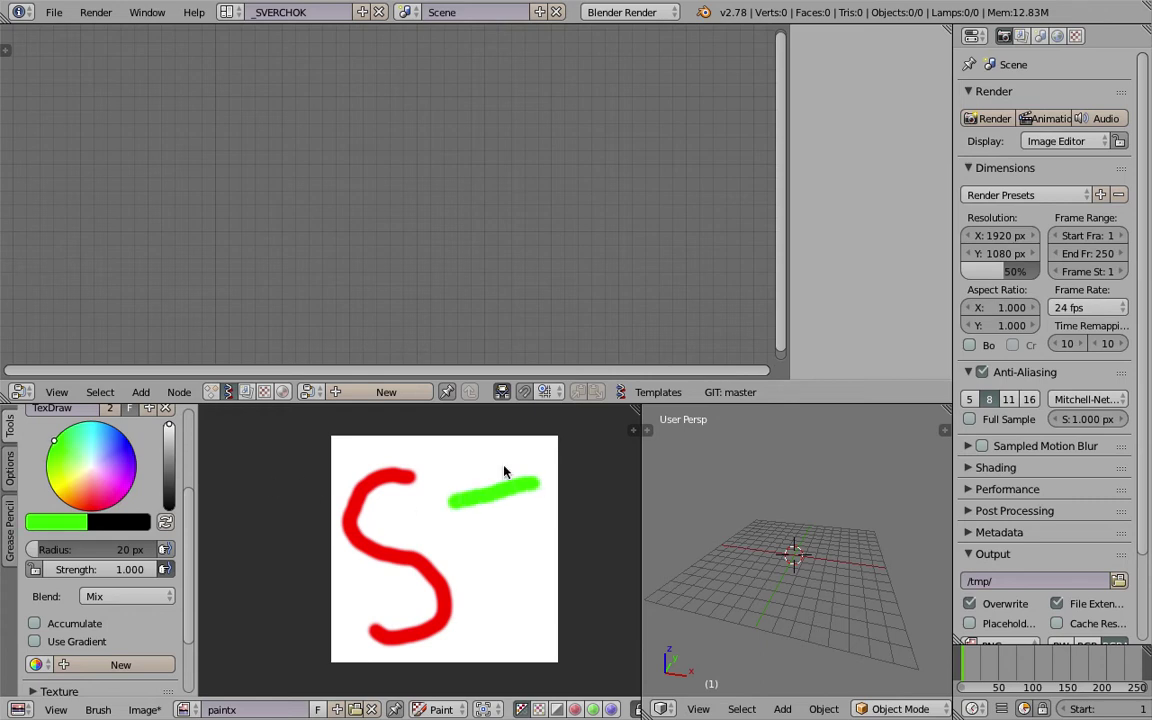
left_click_drag(476, 456, 490, 533)
left_click(130, 446)
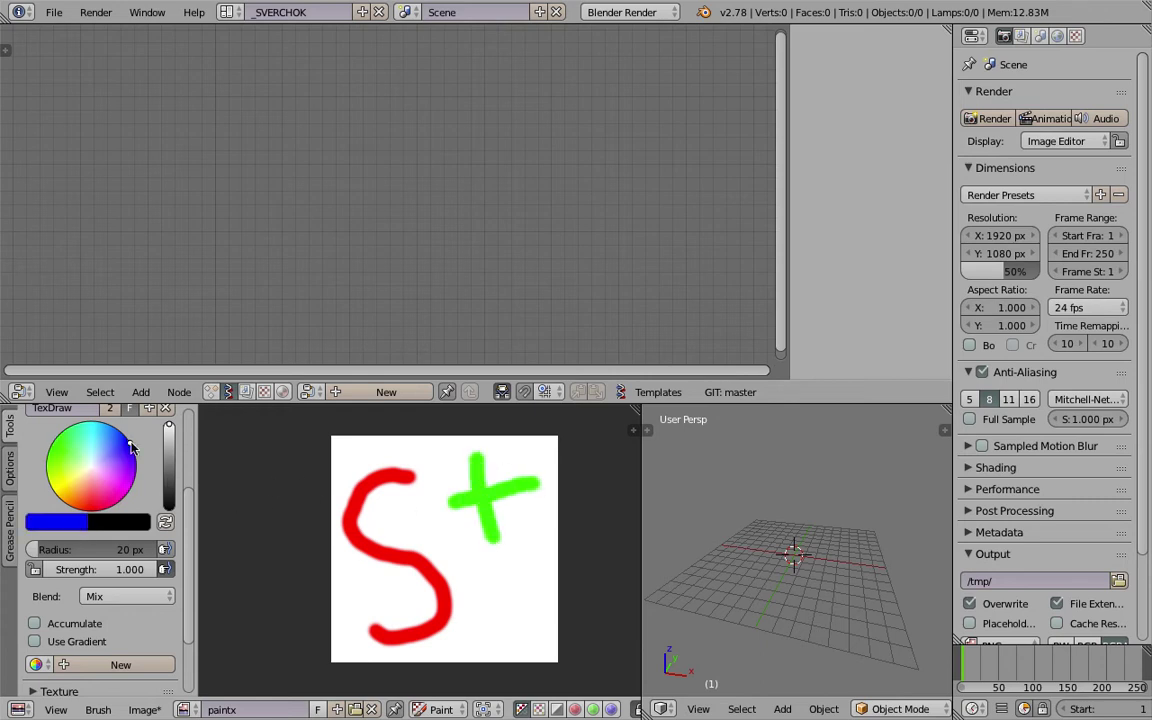
mouse_move(470, 575)
left_mouse_down()
mouse_move(478, 620)
mouse_move(510, 600)
mouse_move(520, 571)
left_mouse_up()
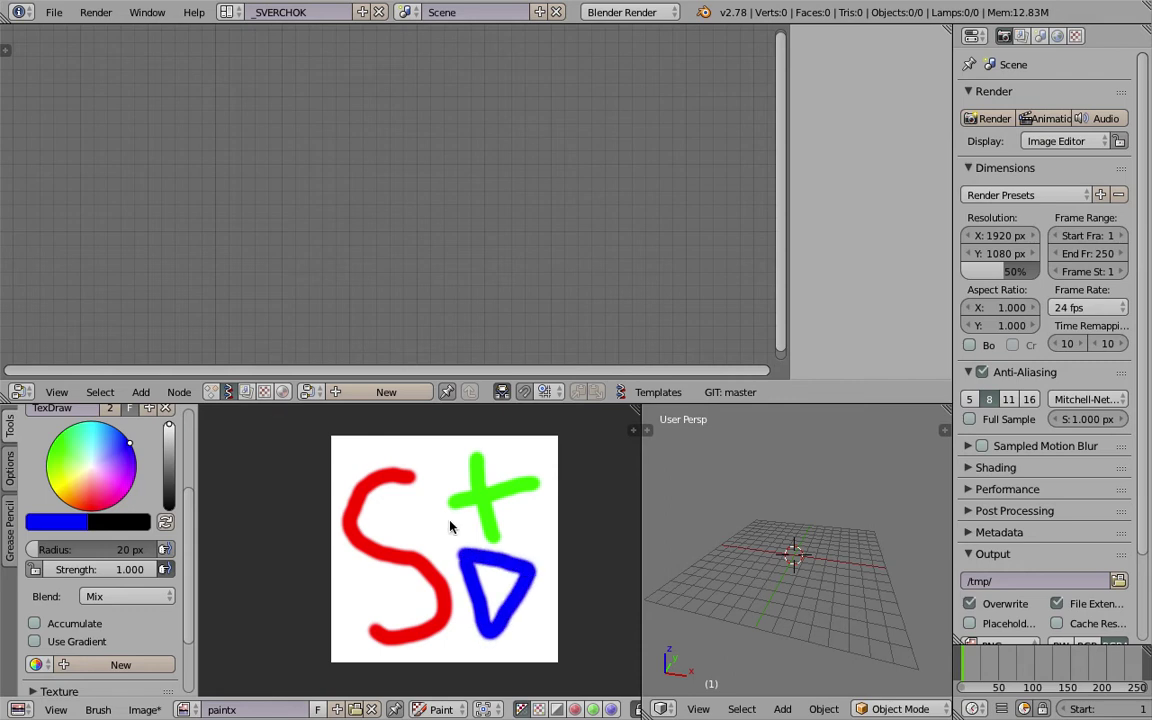
Save the painted image to the Desktop as paintx.png
left_click(144, 709)
left_click(190, 562)
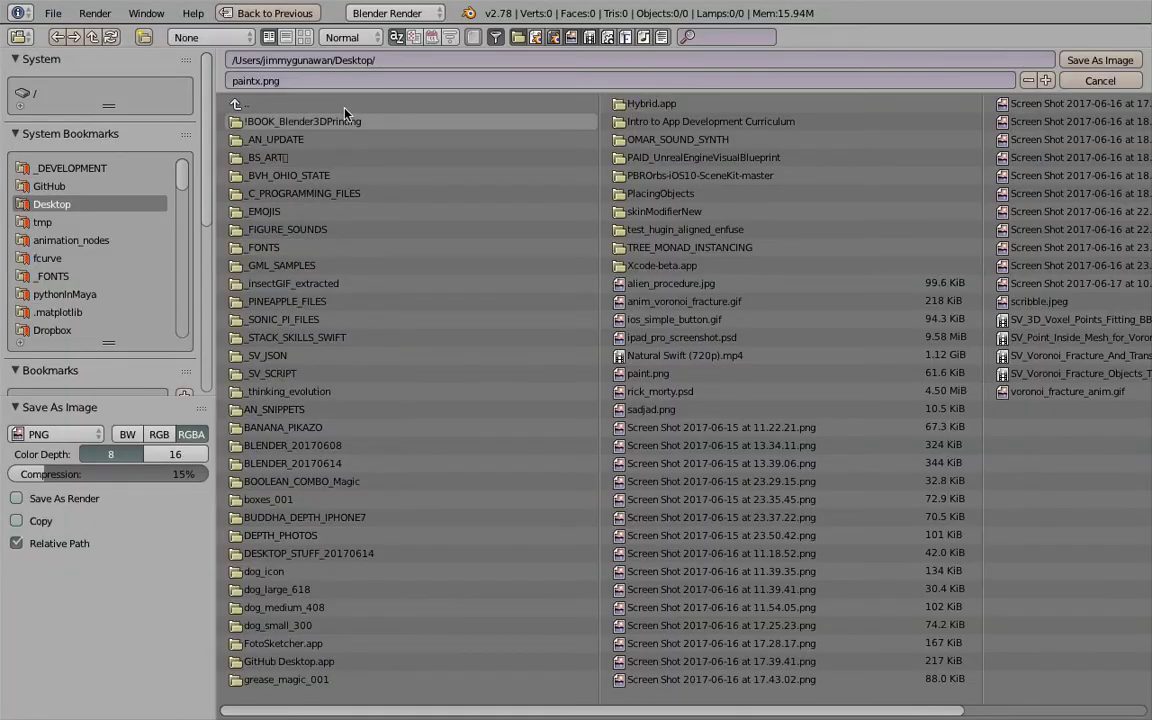
left_click(1098, 60)
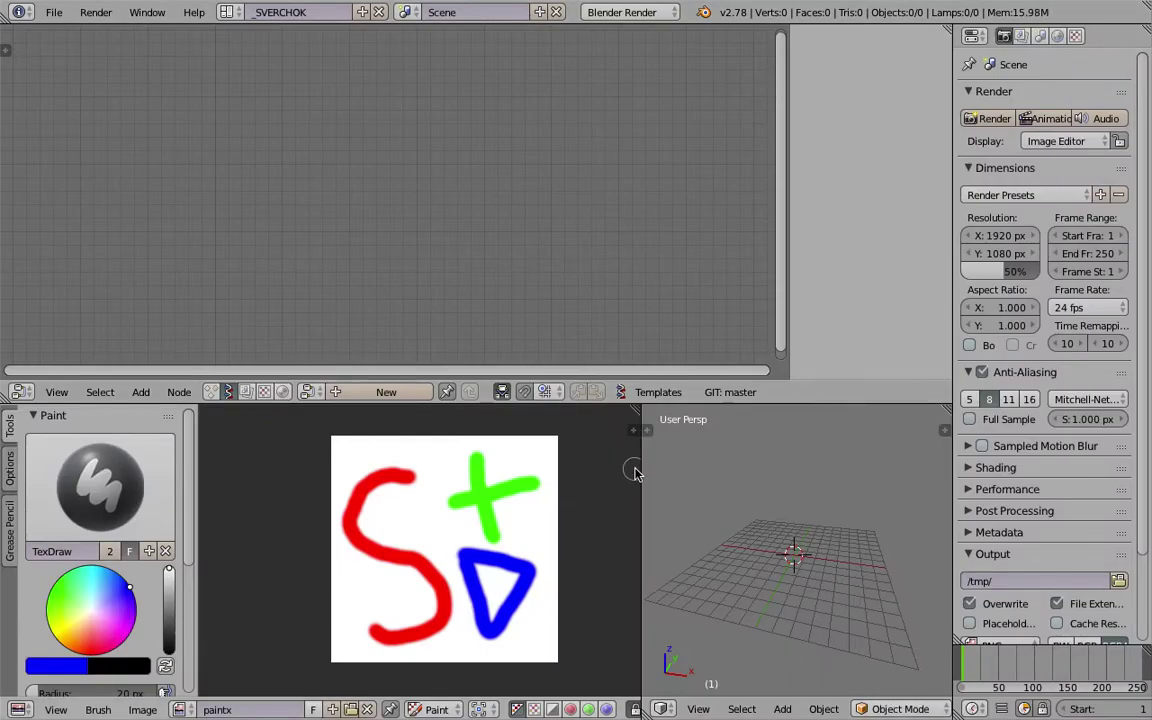
Enlarge the 3D view area and save the project to the Desktop as sv_paint_to_mesh_01.blend
left_click_drag(641, 468, 591, 470)
middle_click_drag(459, 475, 427, 482)
middle_click_drag(728, 525, 768, 543)
key("ctrl+s")
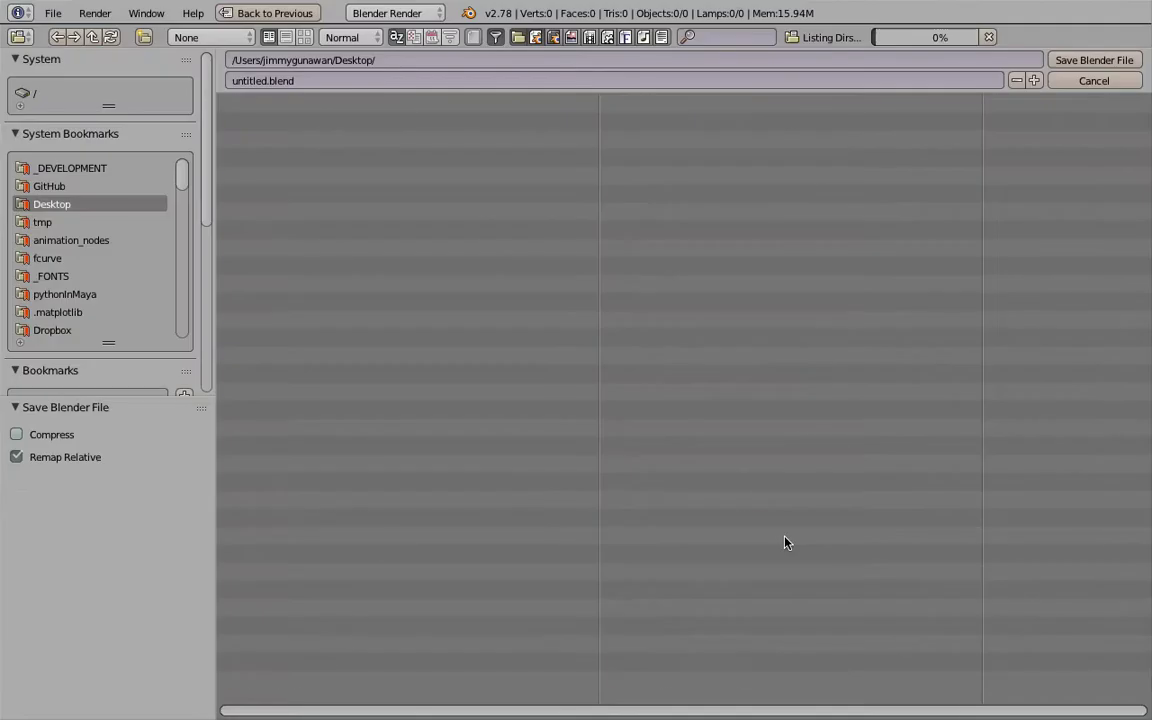
left_click(384, 80)
type("sv")
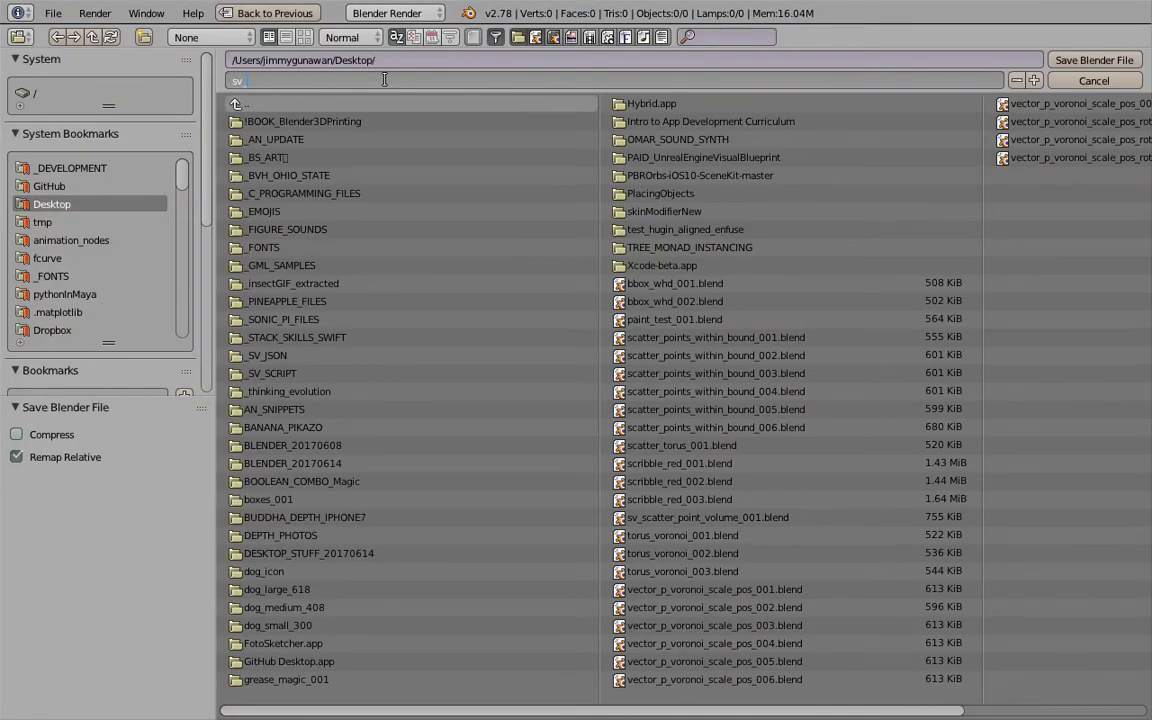
type("_paint_to_mesh")
key("Return")
left_click(317, 82)
left_click(312, 81)
key("Return")
left_click(1075, 60)
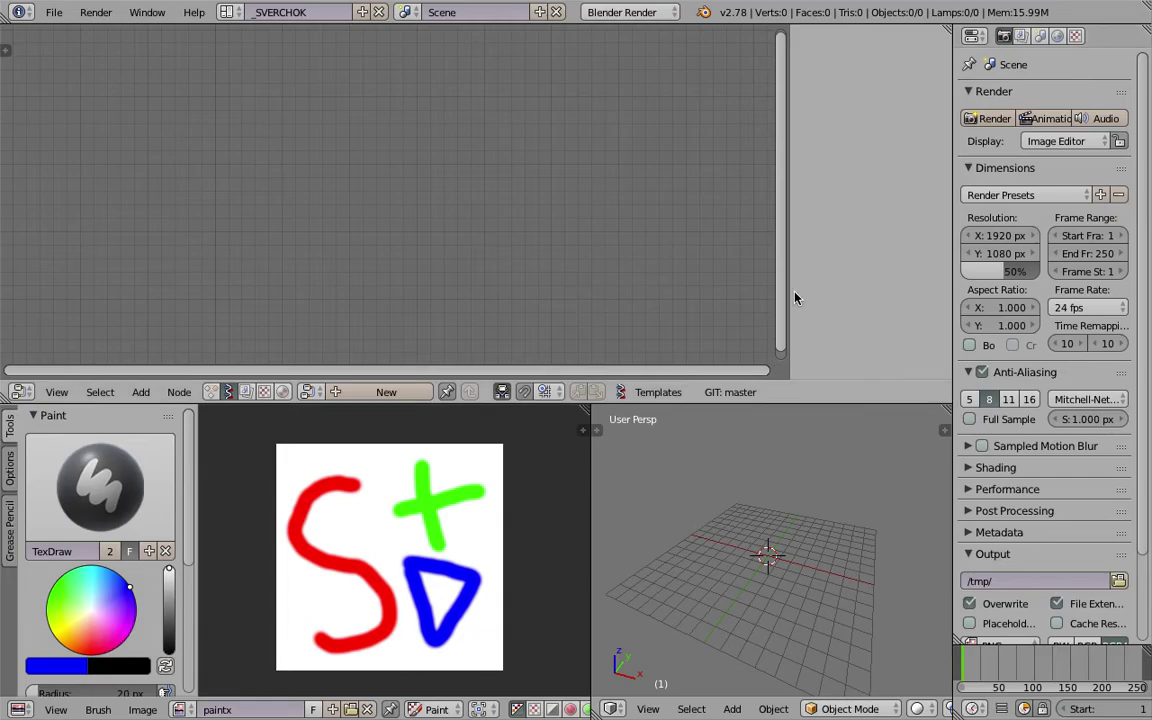
Try to add an Image node in a new Sverchok node tree
left_click(386, 391)
key("space")
type("Image")
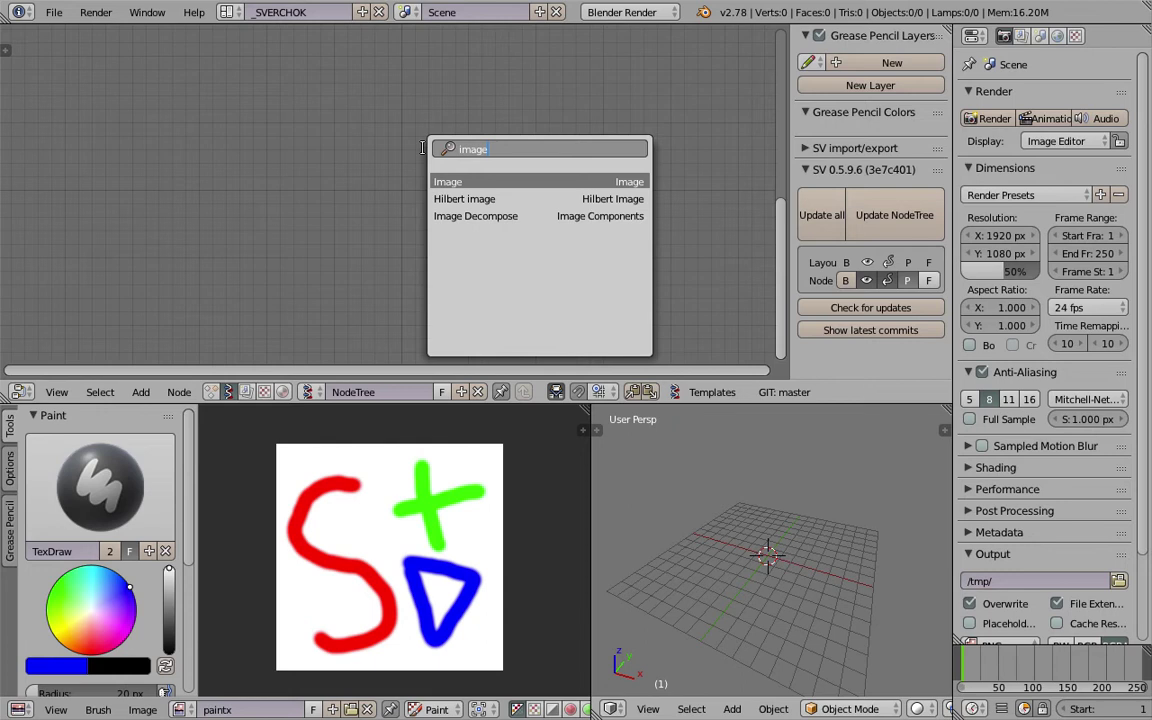
key("Return")
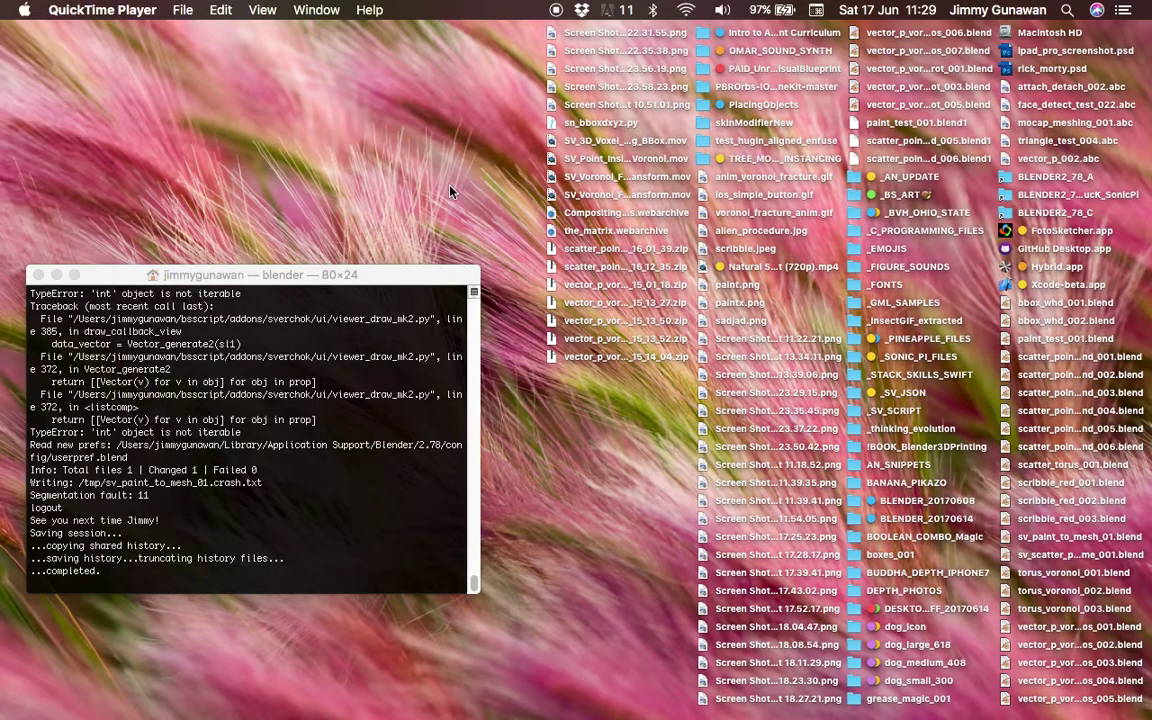
Close the terminal window and relaunch Blender from the blender executable inside the blender.app package in the BLENDER2_78_C folder
left_click(38, 274)
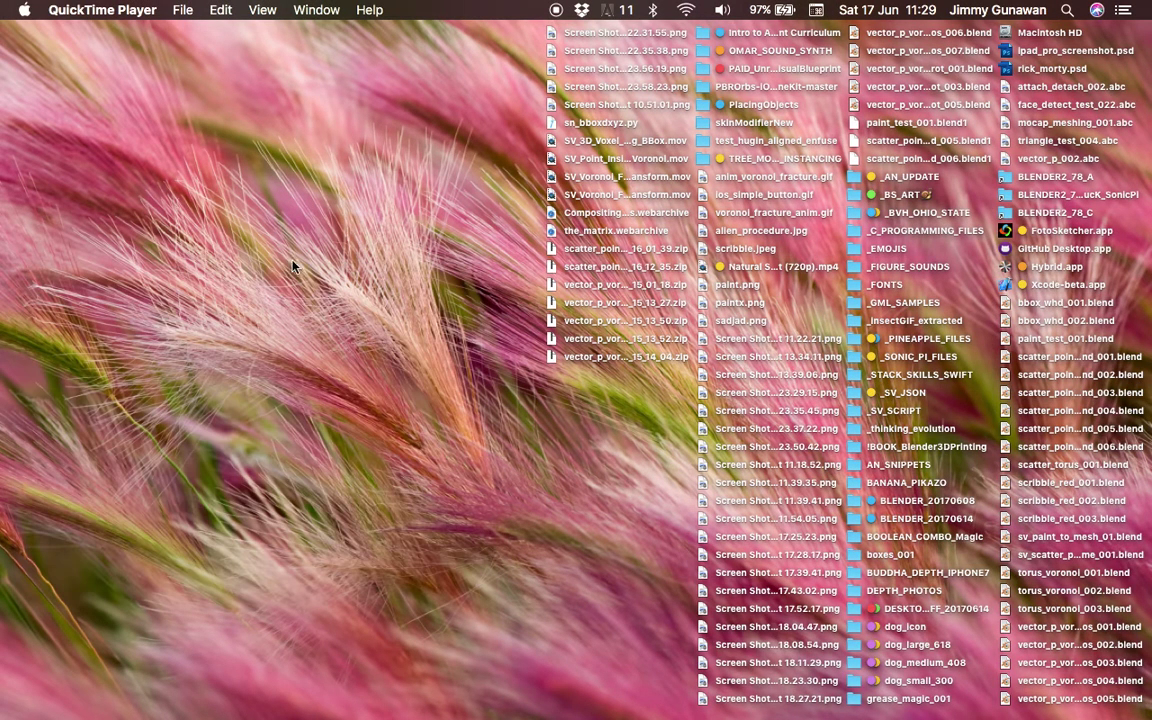
double_click(1028, 220)
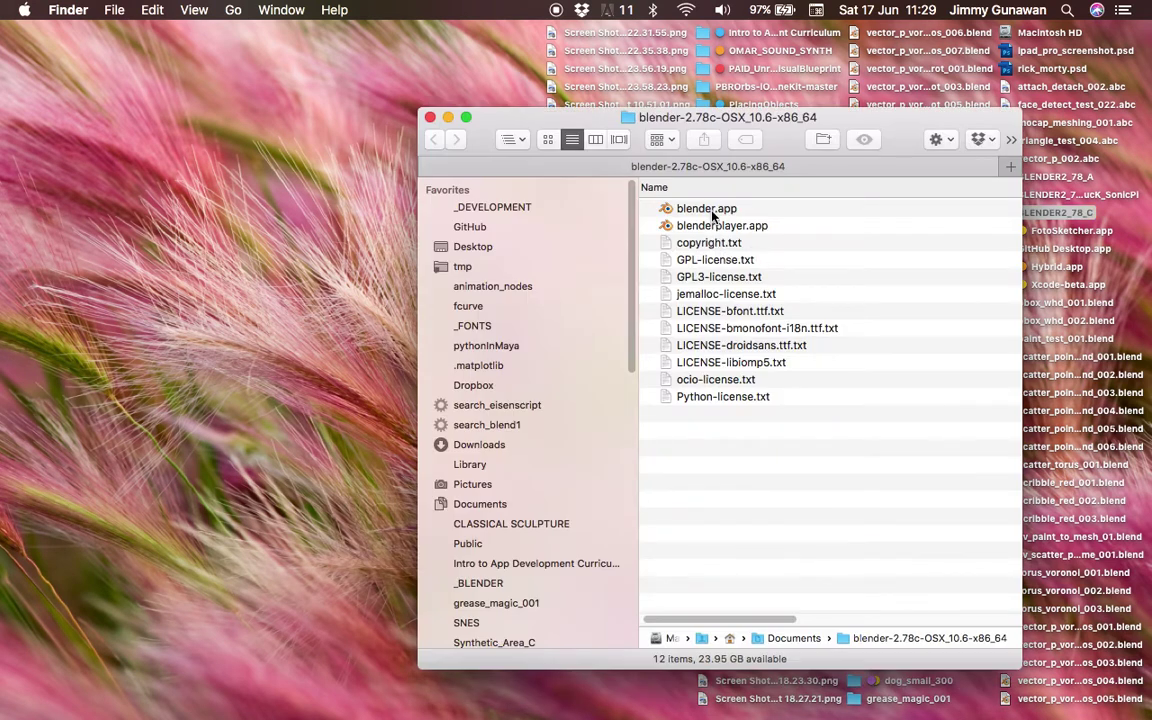
right_click(712, 212)
left_click(733, 238)
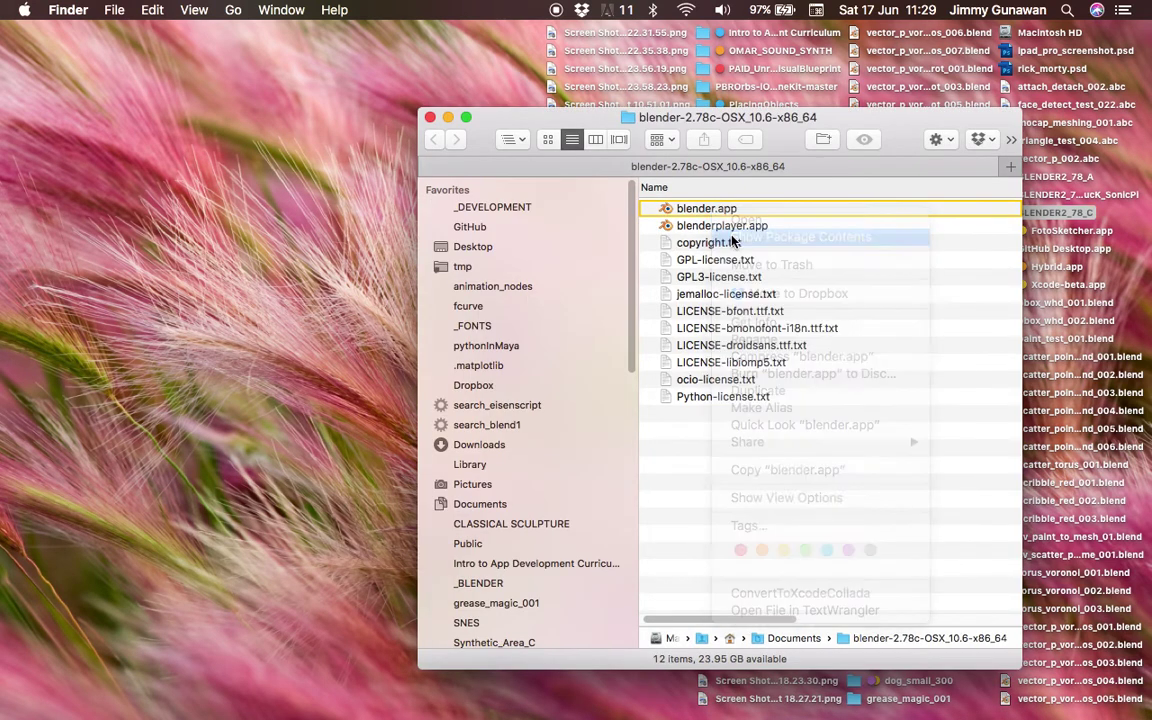
left_click(735, 260)
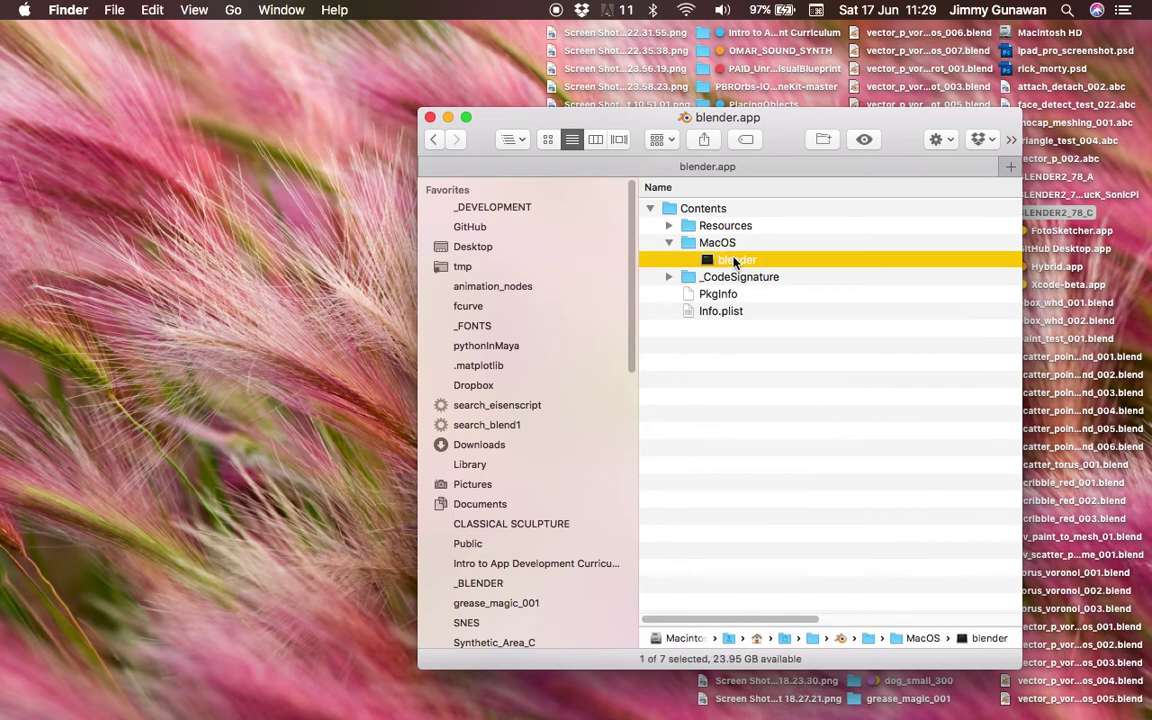
double_click(735, 260)
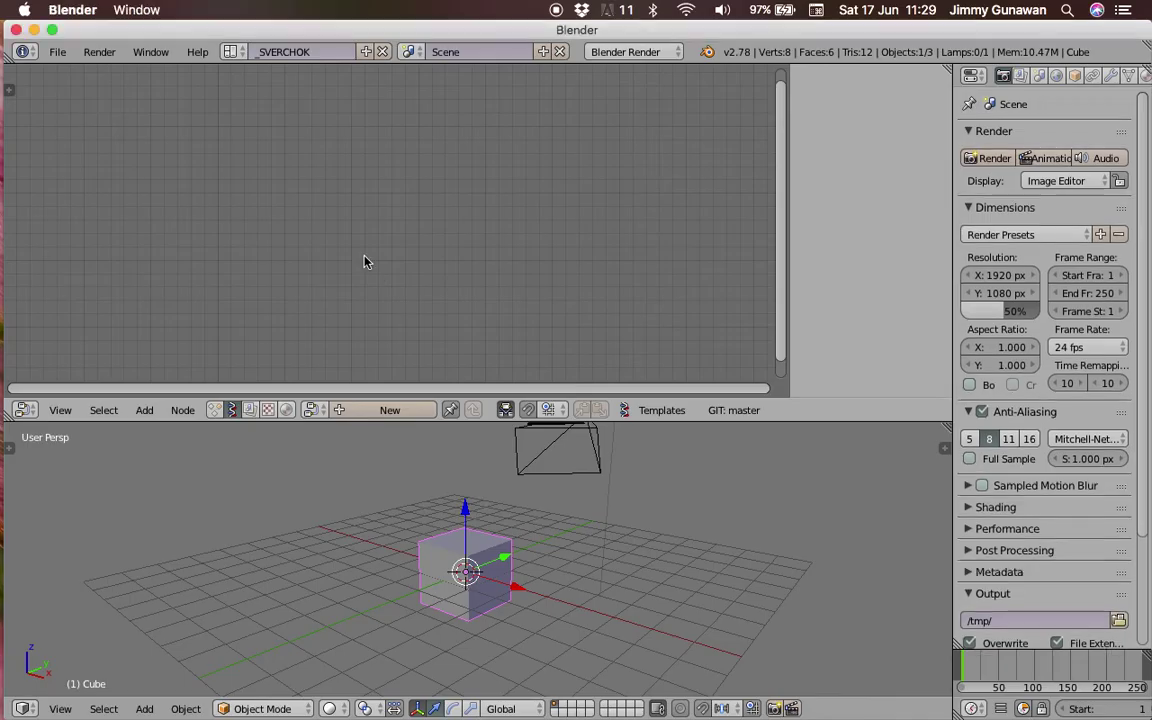
Reopen the recent file sv_paint_to_mesh_01.blend
left_click(57, 51)
mouse_move(110, 109)
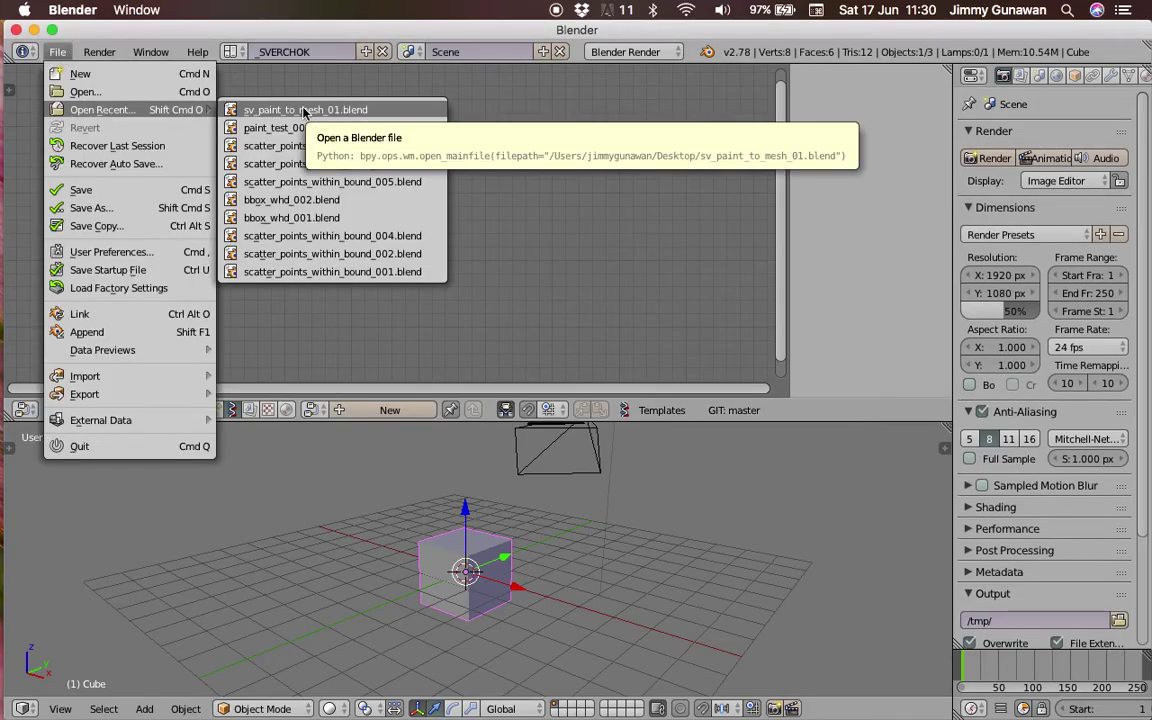
left_click(305, 110)
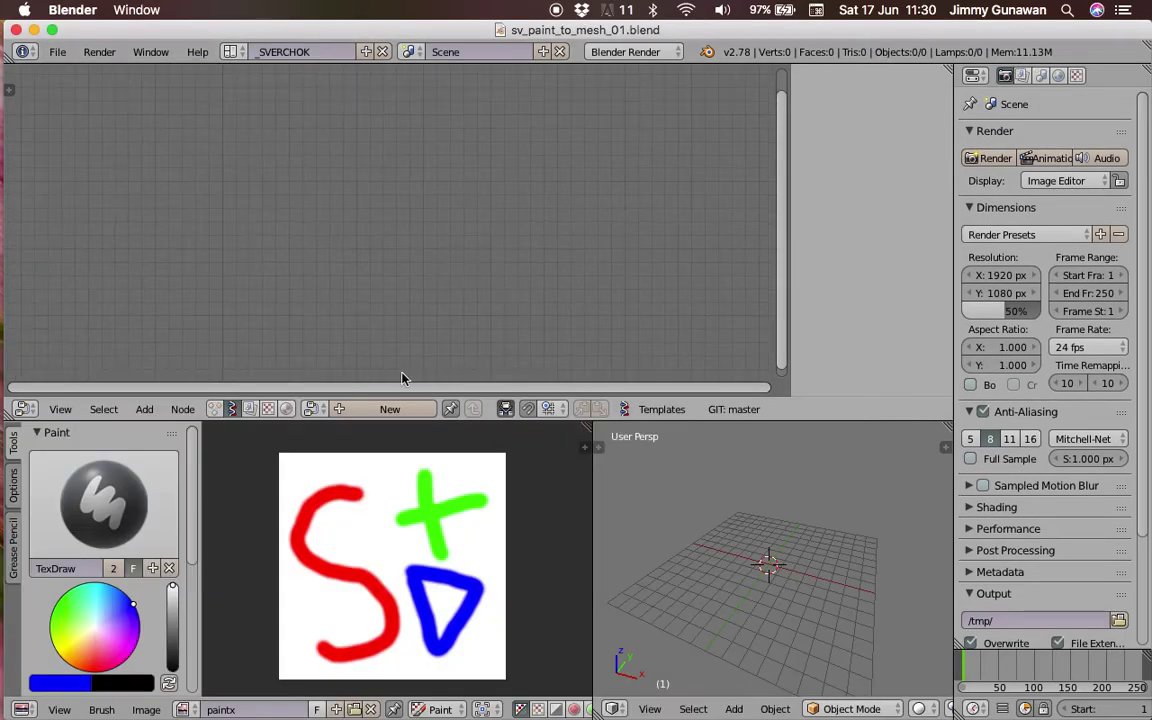
Create a new Sverchok node tree and add an Image node to it
key("n")
key("shift+a")
left_click(332, 233)
type("imag")
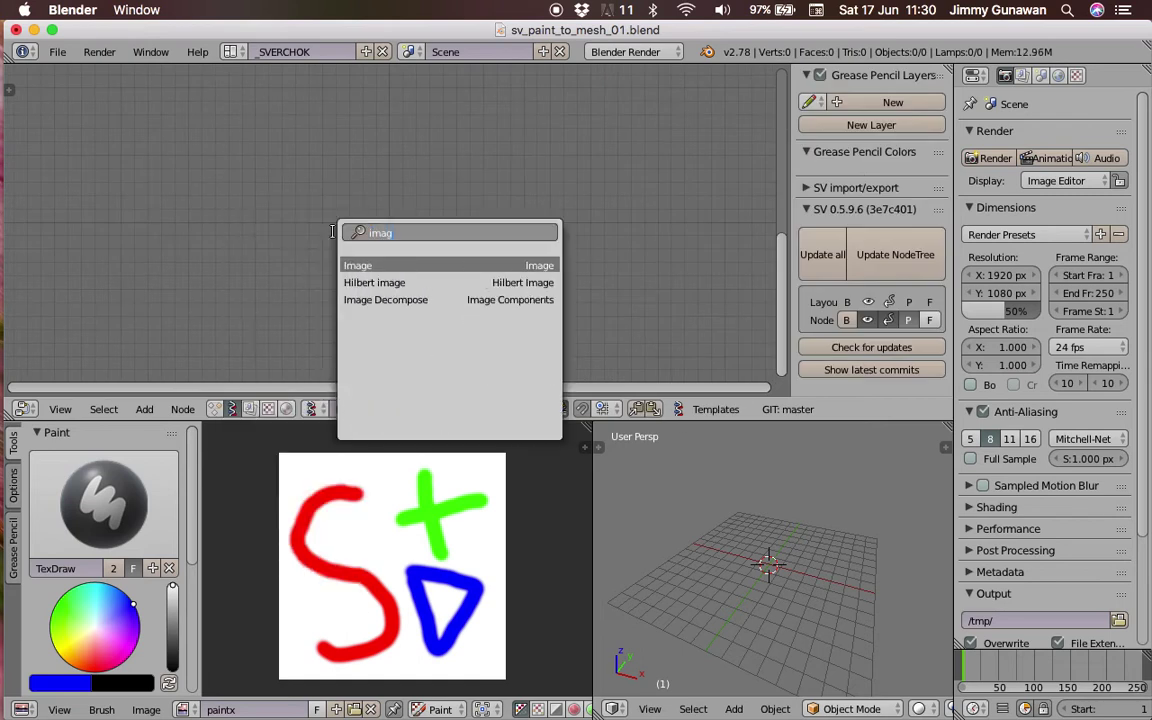
key("Return")
left_click(378, 116)
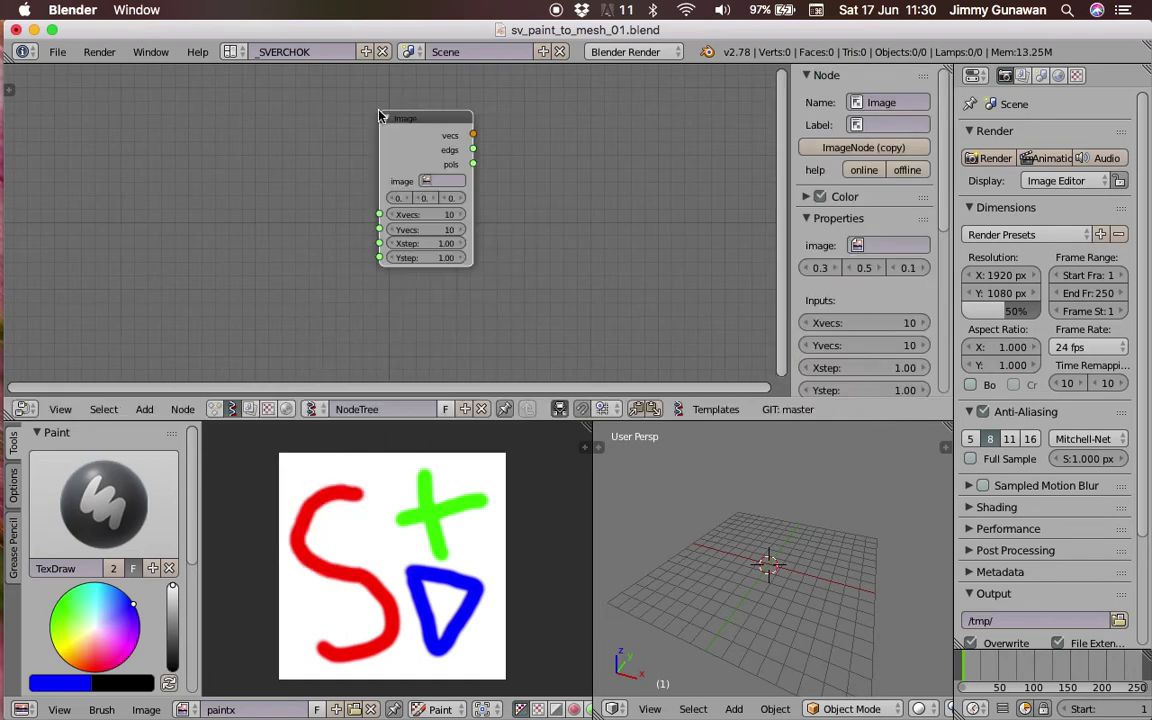
Assign the paintx image to the Image node and reposition the node
scroll(380, 146, "up", 4)
left_click(354, 206)
left_click(384, 231)
left_click_drag(355, 171, 345, 182)
scroll(333, 190, "up", 2)
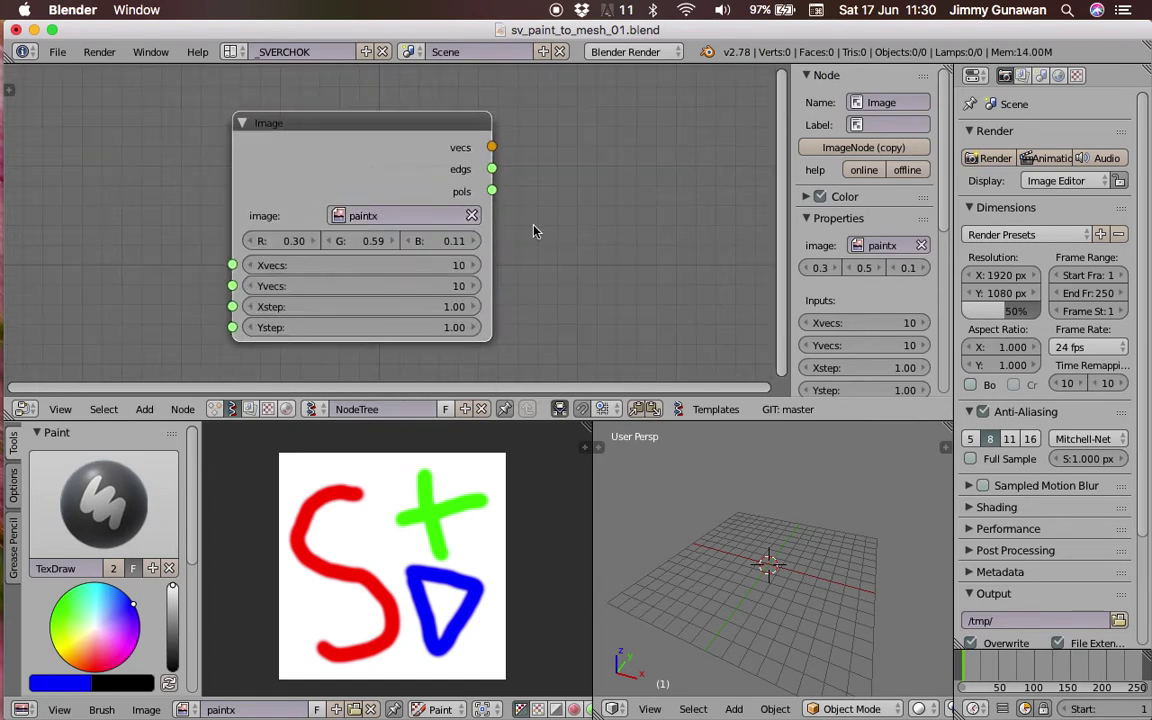
Hide the node editor's properties region and add a Viewer Draw node beside the Image node
left_click_drag(794, 170, 945, 172)
middle_click_drag(669, 179, 560, 183)
middle_click_drag(548, 228, 529, 229)
key("shift+a")
left_click(607, 208)
type("view")
key("Return")
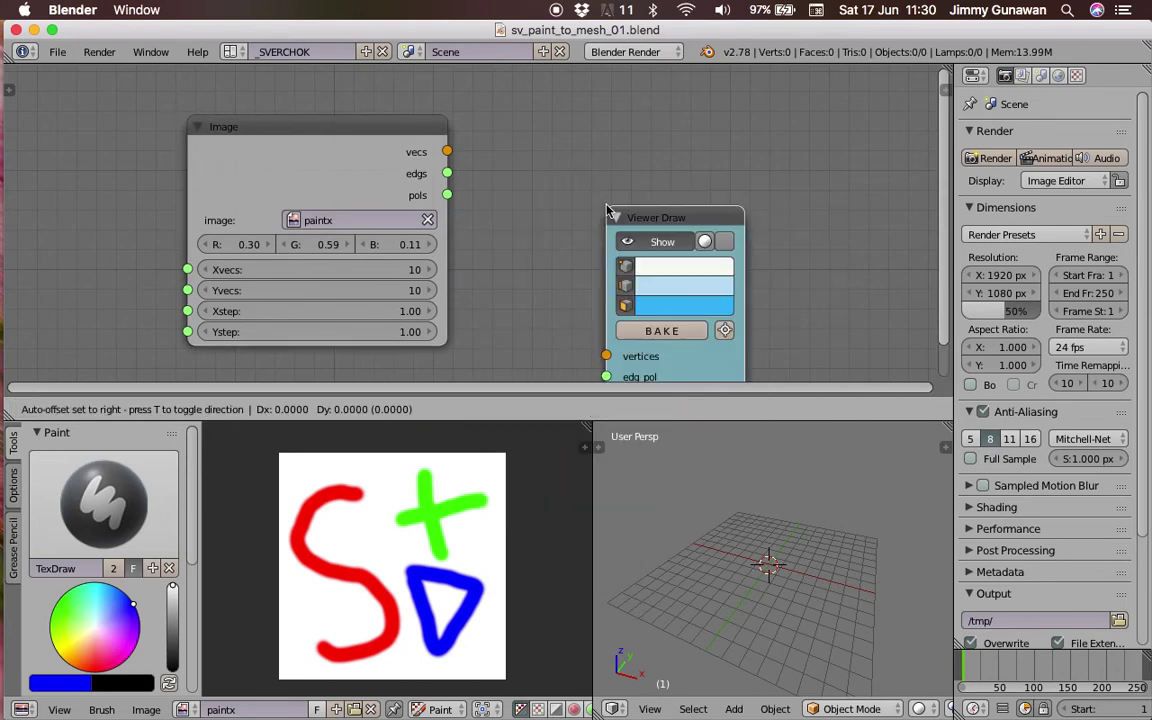
left_click(644, 150)
Connect the Image node's vecs output to Viewer Draw's vertices input and its pols output to edg_pol
left_click_drag(447, 151, 643, 294)
left_click_drag(733, 314, 736, 285)
mouse_move(740, 481)
middle_mouse_down()
mouse_move(775, 561)
mouse_move(798, 495)
mouse_move(818, 496)
mouse_move(740, 458)
mouse_move(700, 490)
mouse_move(726, 487)
mouse_move(798, 622)
mouse_move(810, 555)
middle_mouse_up()
mouse_move(446, 193)
left_mouse_down()
mouse_move(580, 278)
mouse_move(642, 286)
left_mouse_up()
middle_click_drag(798, 605, 755, 515)
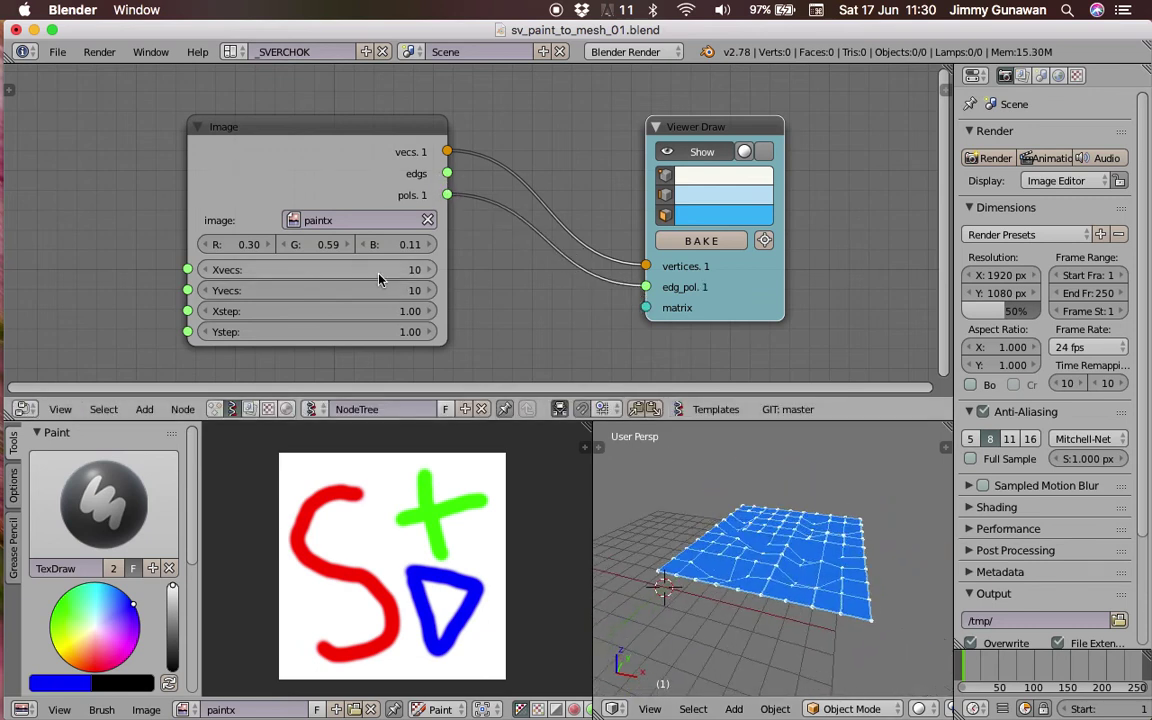
Set the Image node's Xvecs and Yvecs to 40 and its Xstep and Ystep to 0.5
left_click_drag(379, 271, 378, 289)
type("40")
key("Return")
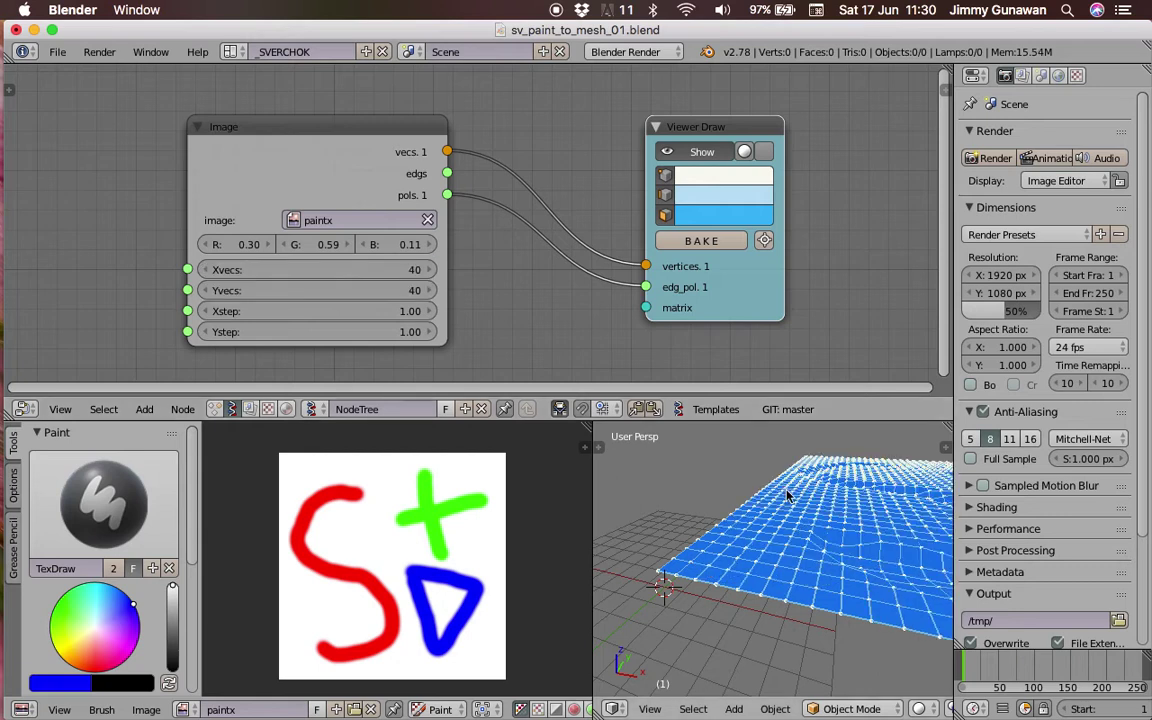
scroll(760, 574, "down", 4)
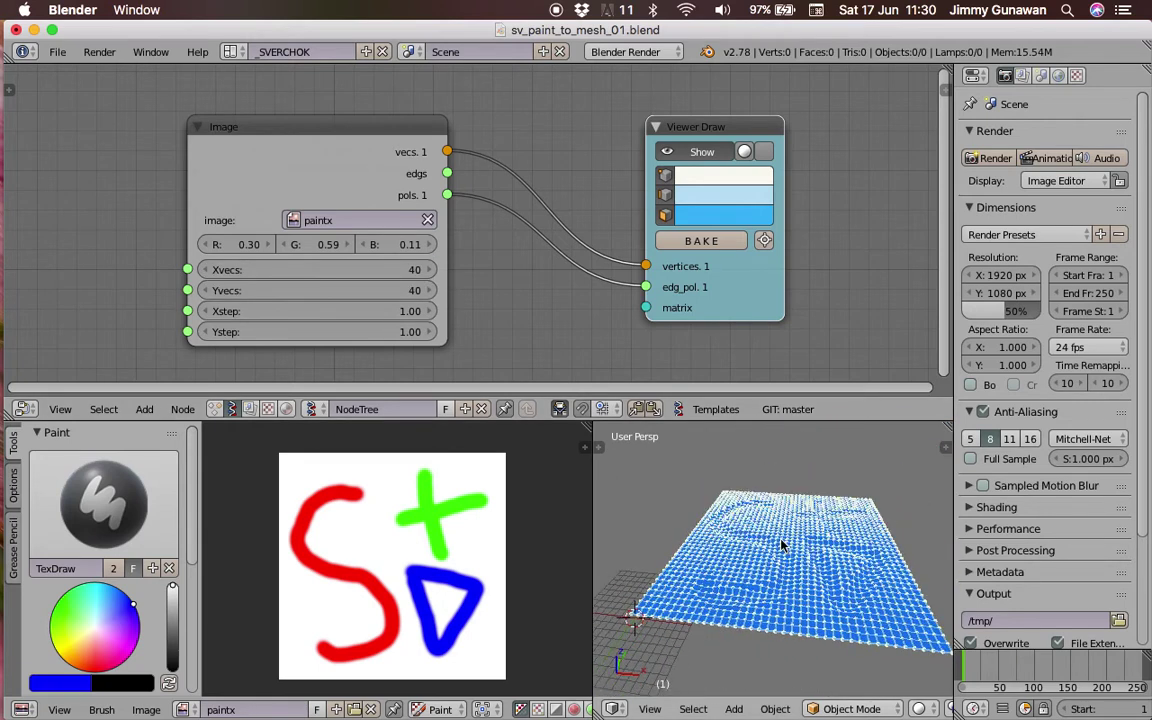
left_click_drag(416, 334, 395, 311)
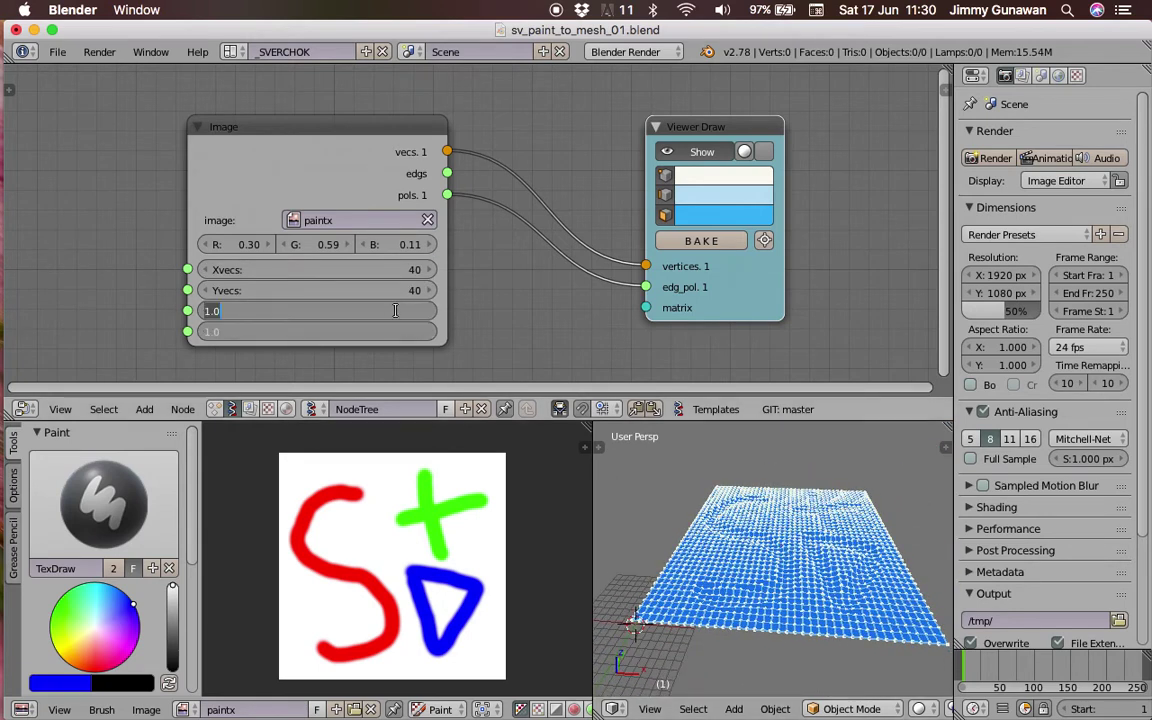
type(".5")
key("Return")
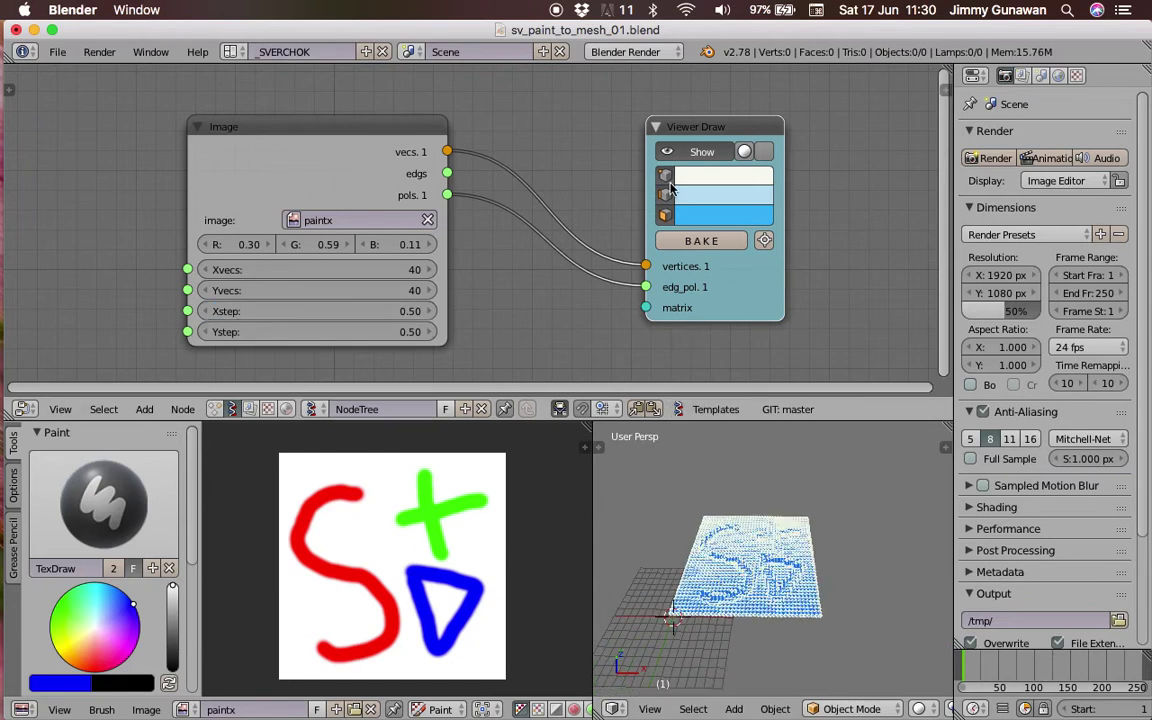
Hide the vertices and turn on shading in the Viewer Draw node, and save over the existing file
left_click(768, 153)
scroll(795, 500, "up", 5)
mouse_move(797, 506)
middle_mouse_down()
mouse_move(774, 535)
mouse_move(771, 623)
mouse_move(822, 568)
mouse_move(797, 611)
mouse_move(843, 502)
mouse_move(804, 613)
mouse_move(797, 583)
mouse_move(768, 634)
middle_mouse_up()
key("ctrl+s")
left_click(768, 634)
mouse_move(189, 145)
left_mouse_down()
mouse_move(158, 144)
mouse_move(187, 128)
left_mouse_up()
scroll(240, 155, "up", 2)
key("ctrl+s")
left_click(221, 140)
Set the Image node's channel weights to R 0.00, G 1.00 and B 1.00, and save over the file
left_click_drag(160, 226, 330, 226)
left_click_drag(200, 226, 145, 226)
left_click_drag(250, 226, 282, 226)
left_click_drag(355, 226, 390, 226)
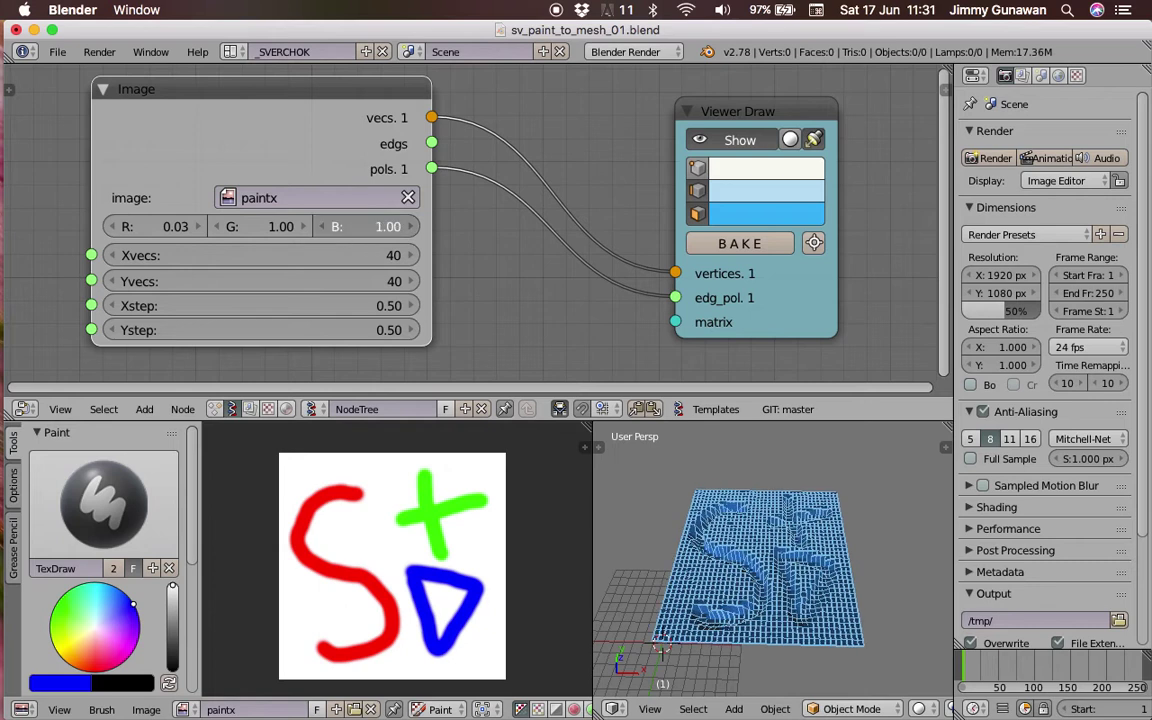
left_click_drag(160, 226, 140, 226)
scroll(740, 590, "up", 3)
middle_click_drag(740, 590, 768, 567)
key("super+s")
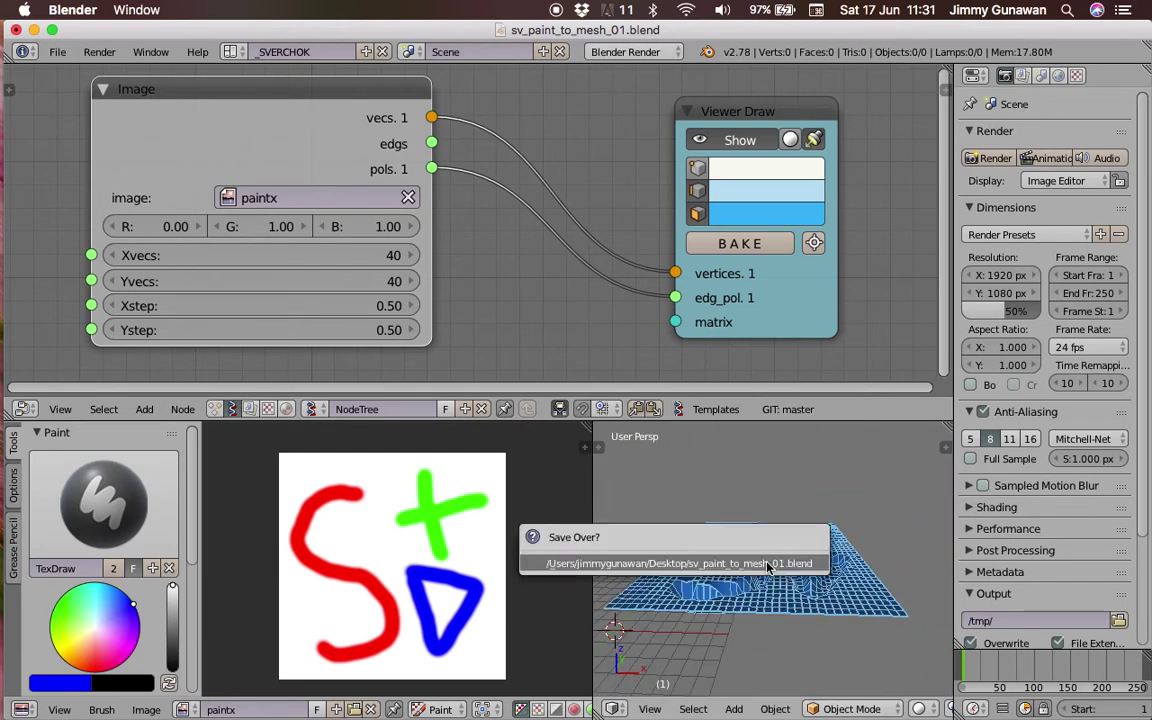
left_click(768, 564)
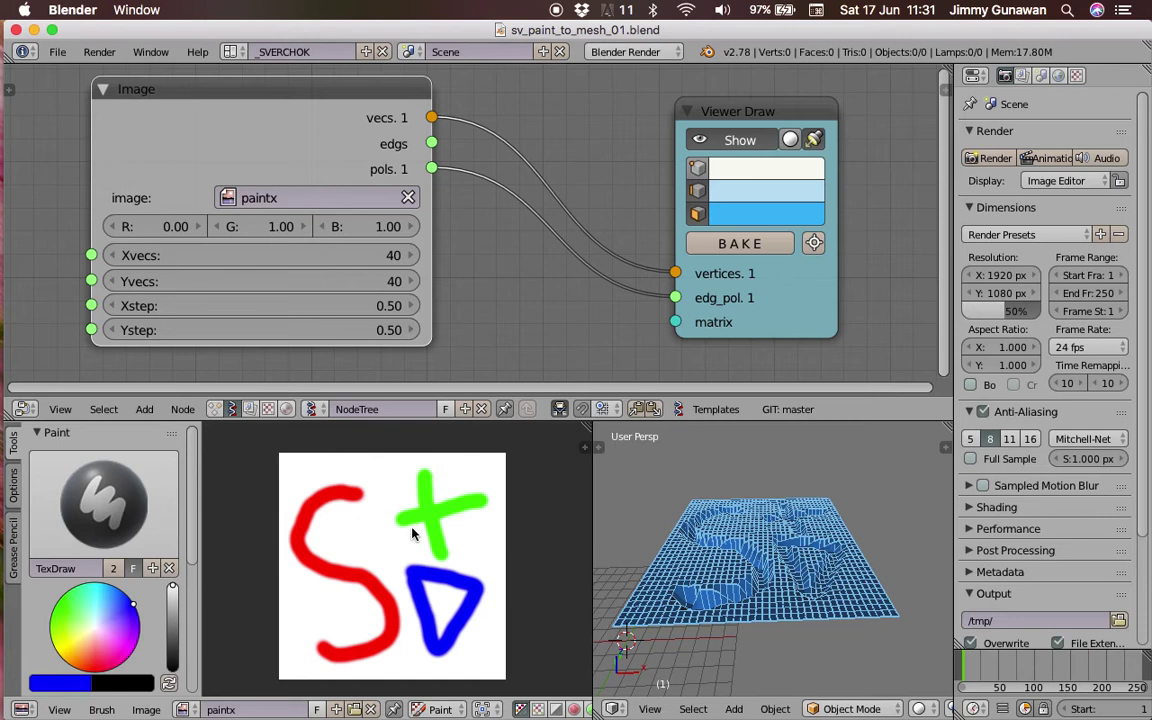
Reposition the Image and Viewer Draw nodes closer together and save over the file
left_click_drag(274, 151, 296, 147)
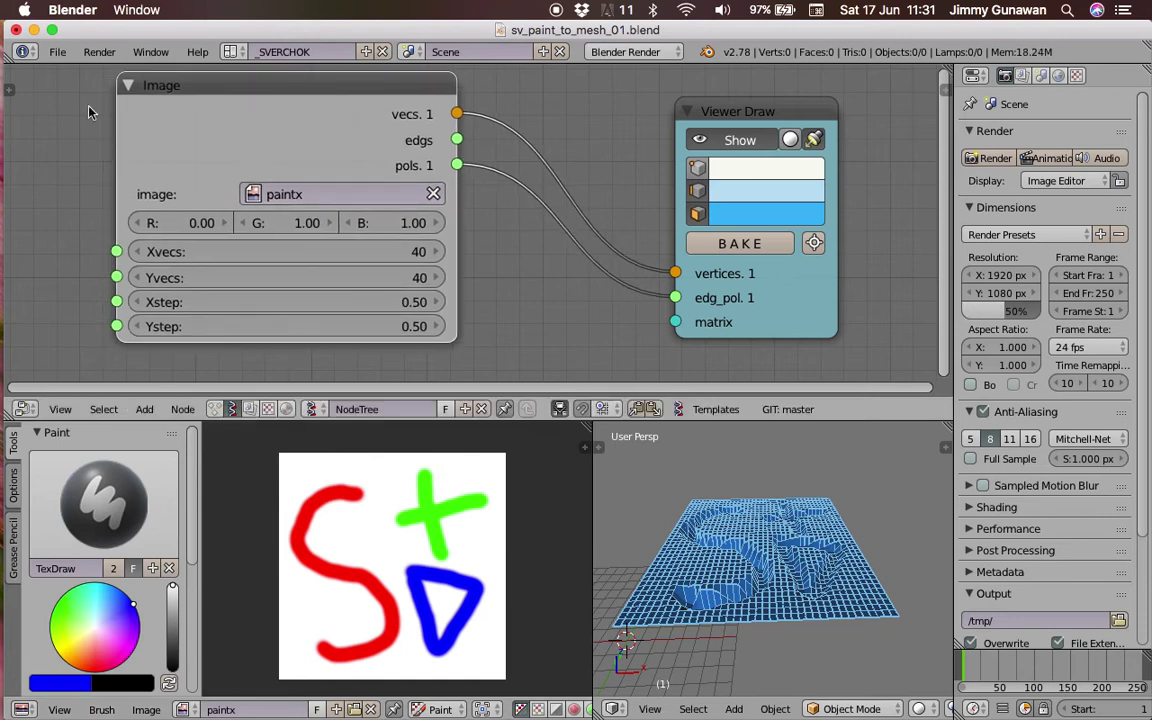
scroll(310, 147, "down", 3)
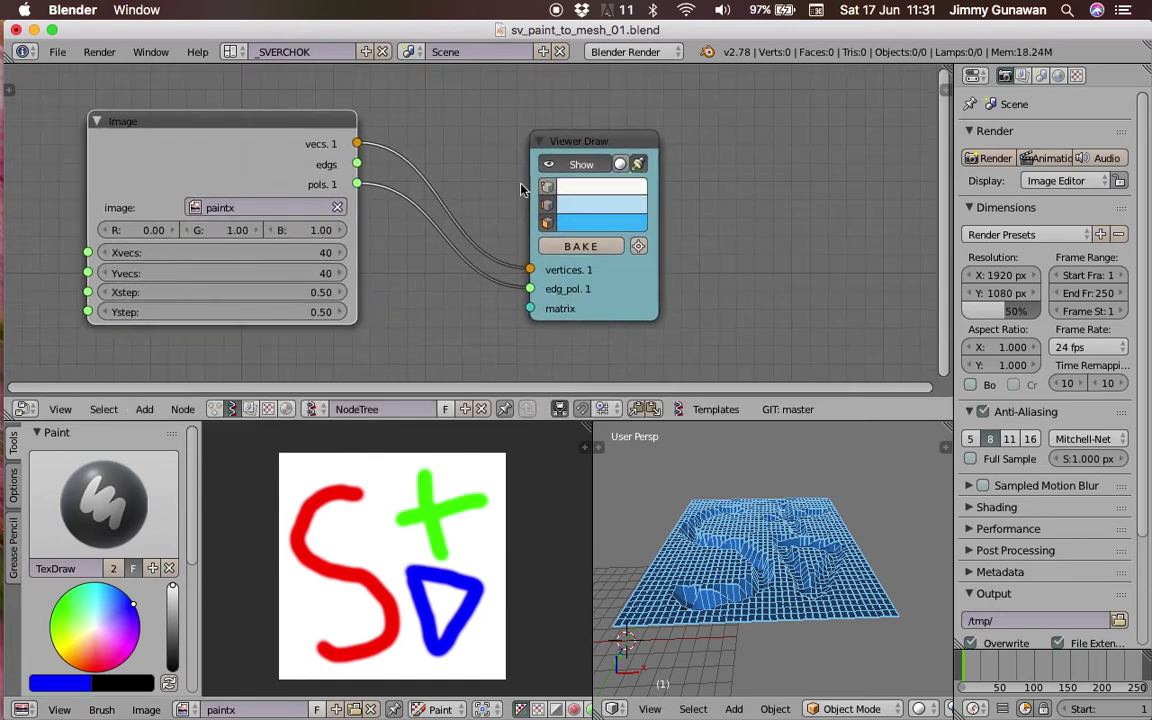
scroll(232, 121, "up", 3)
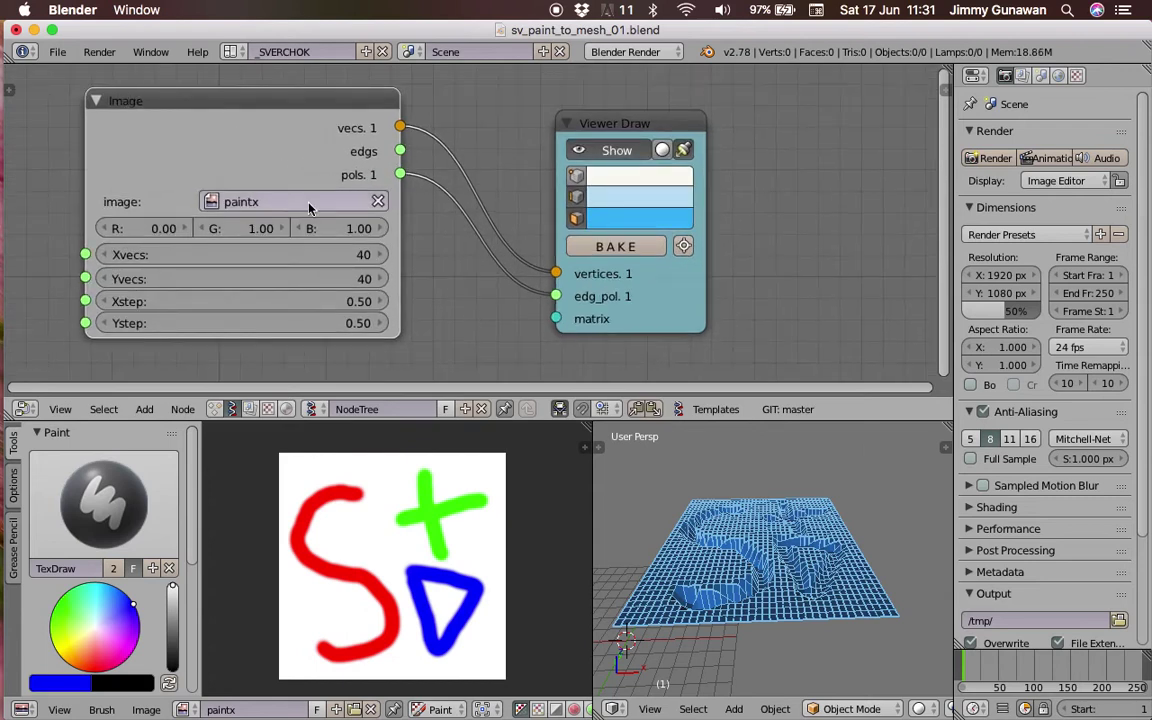
left_click_drag(318, 136, 342, 136)
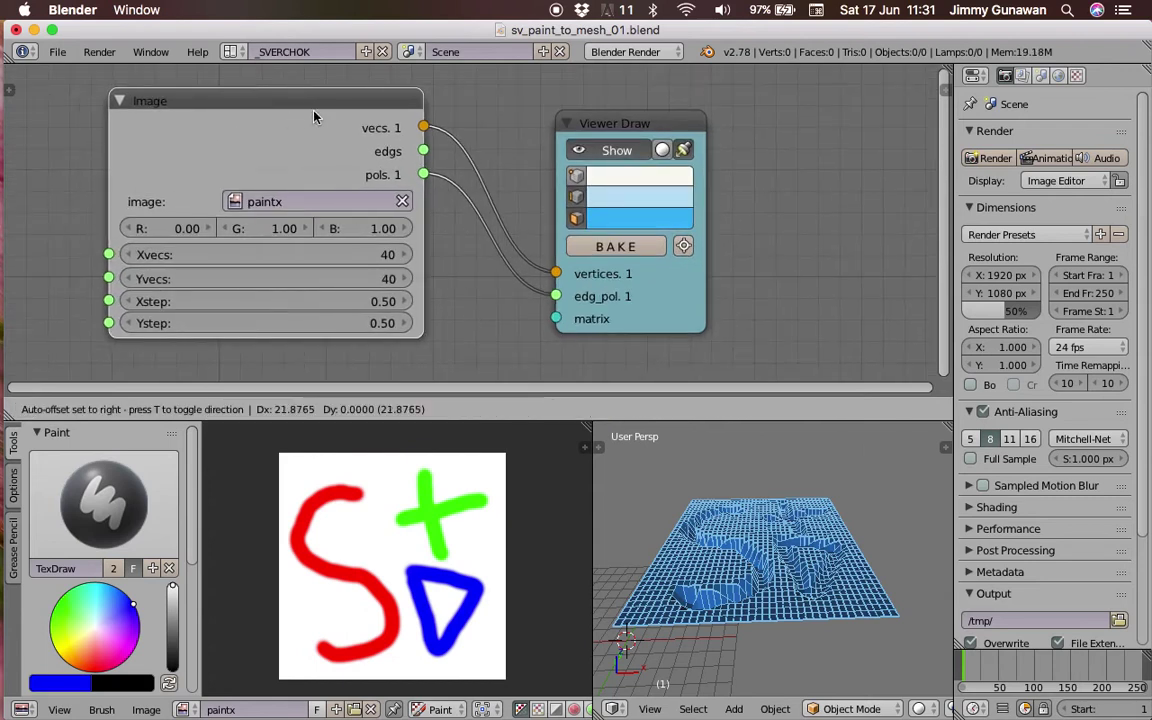
left_click_drag(613, 122, 609, 108)
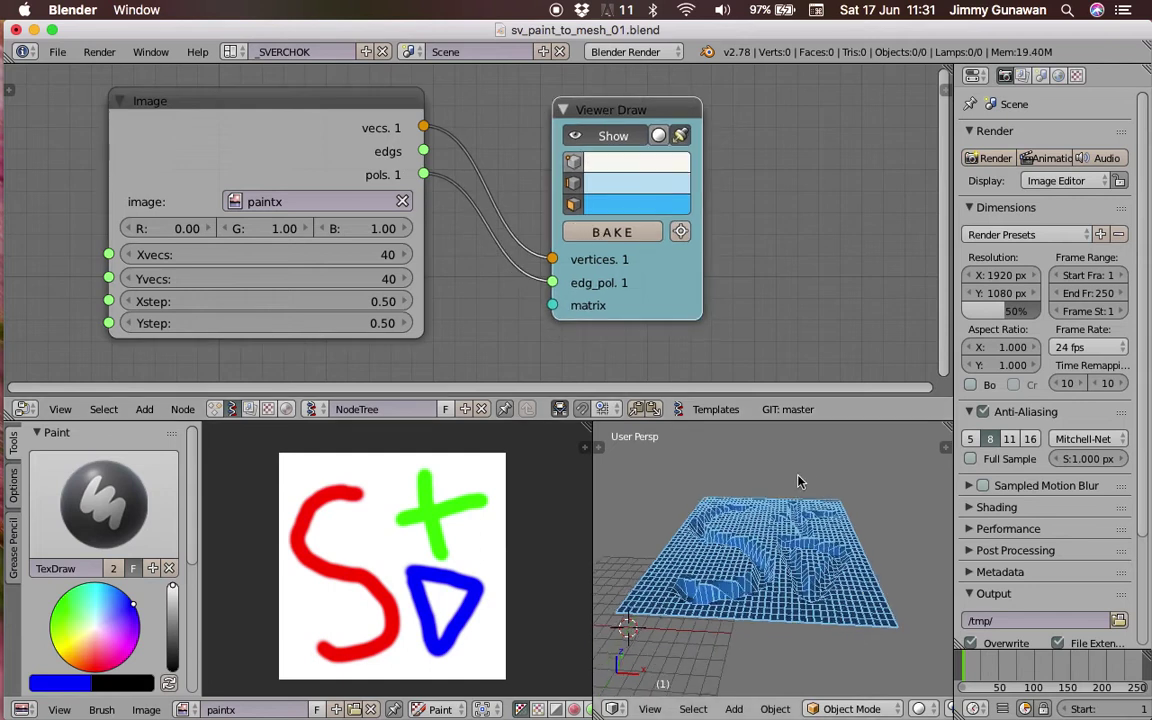
scroll(339, 269, "down", 1)
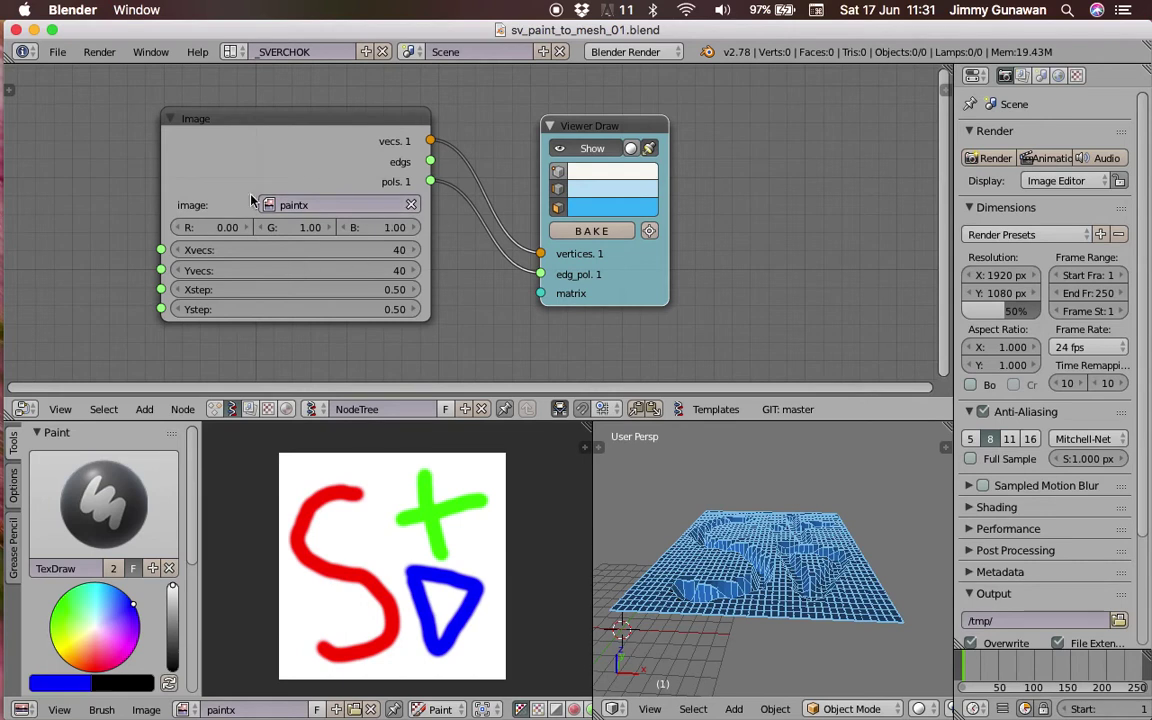
left_click_drag(338, 143, 318, 146)
left_click_drag(410, 131, 373, 128)
key("ctrl+s")
left_click(210, 221)
In a full-screen window, split off a compositing node editor with Use Nodes enabled, and split the image editor in two
left_click_drag(944, 88, 503, 88)
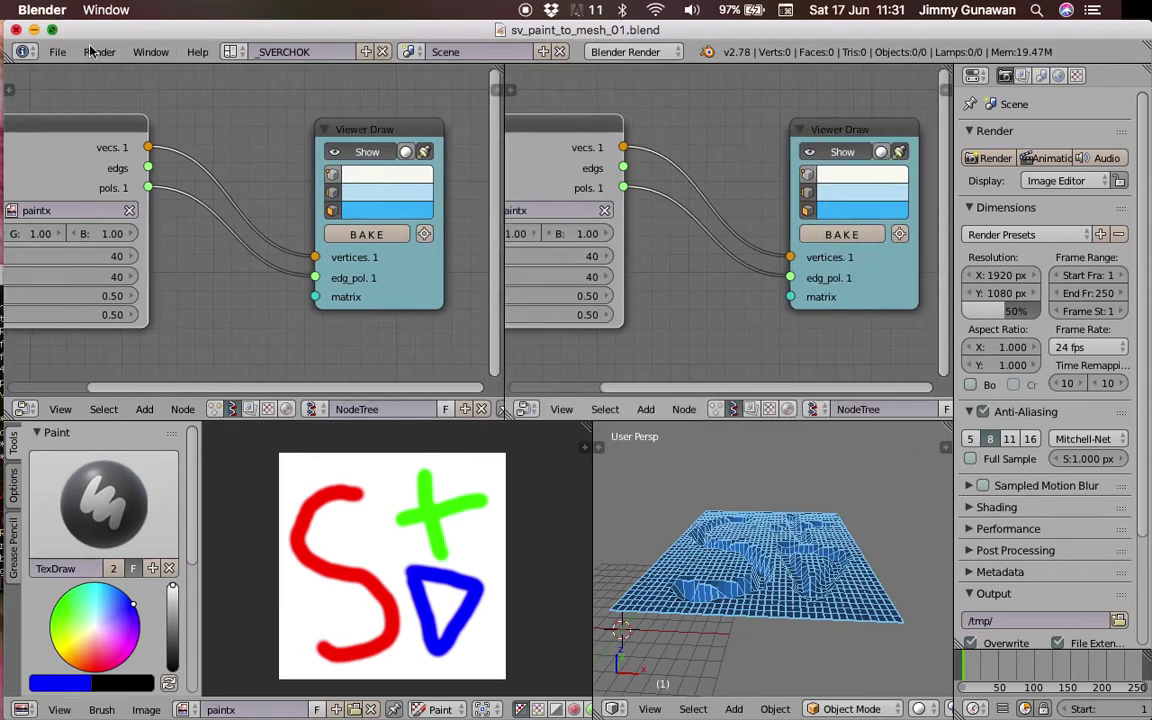
left_click(52, 30)
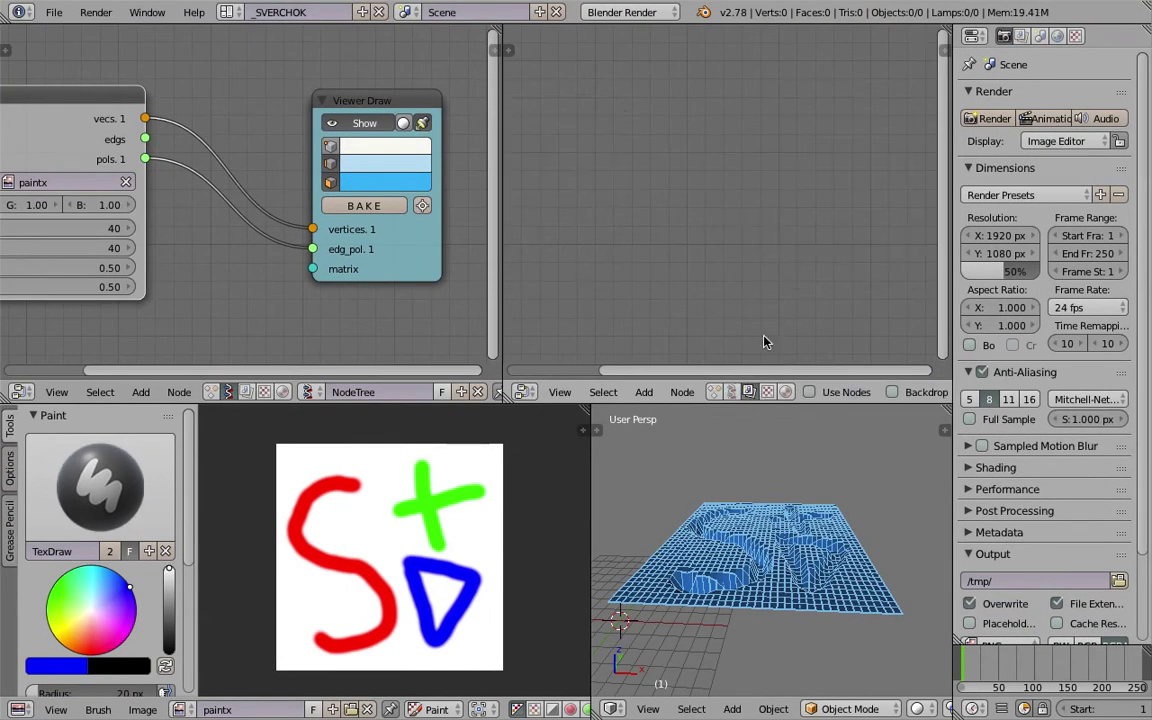
left_click(828, 393)
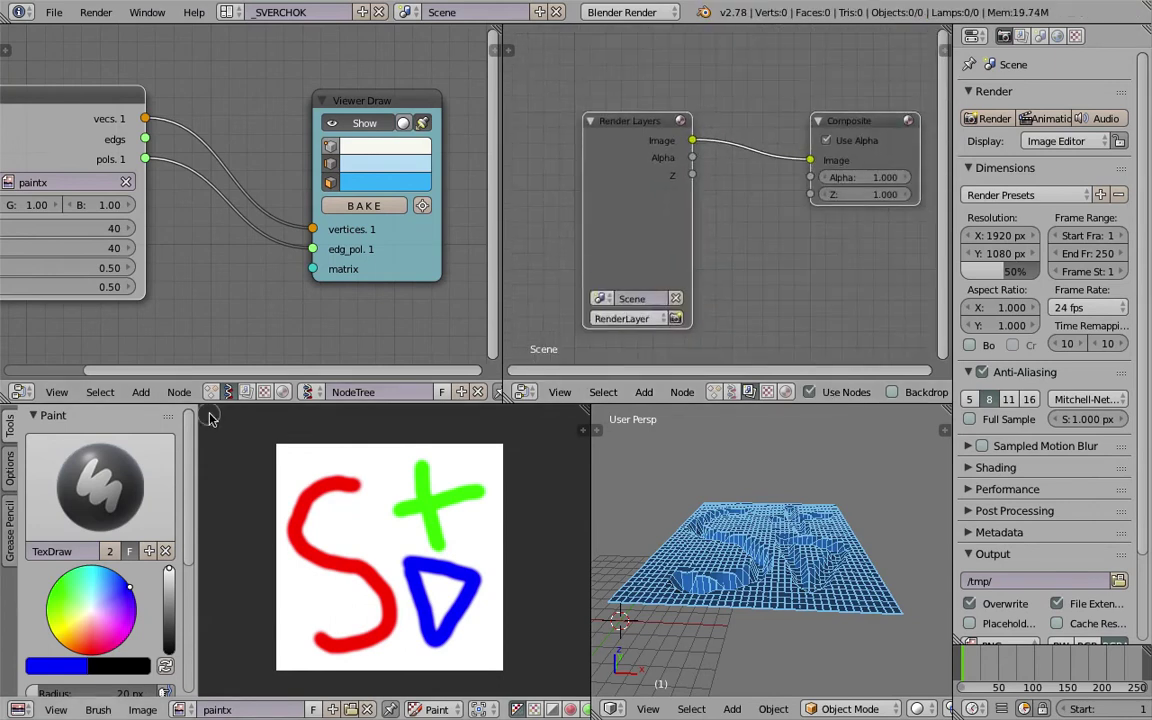
key("t")
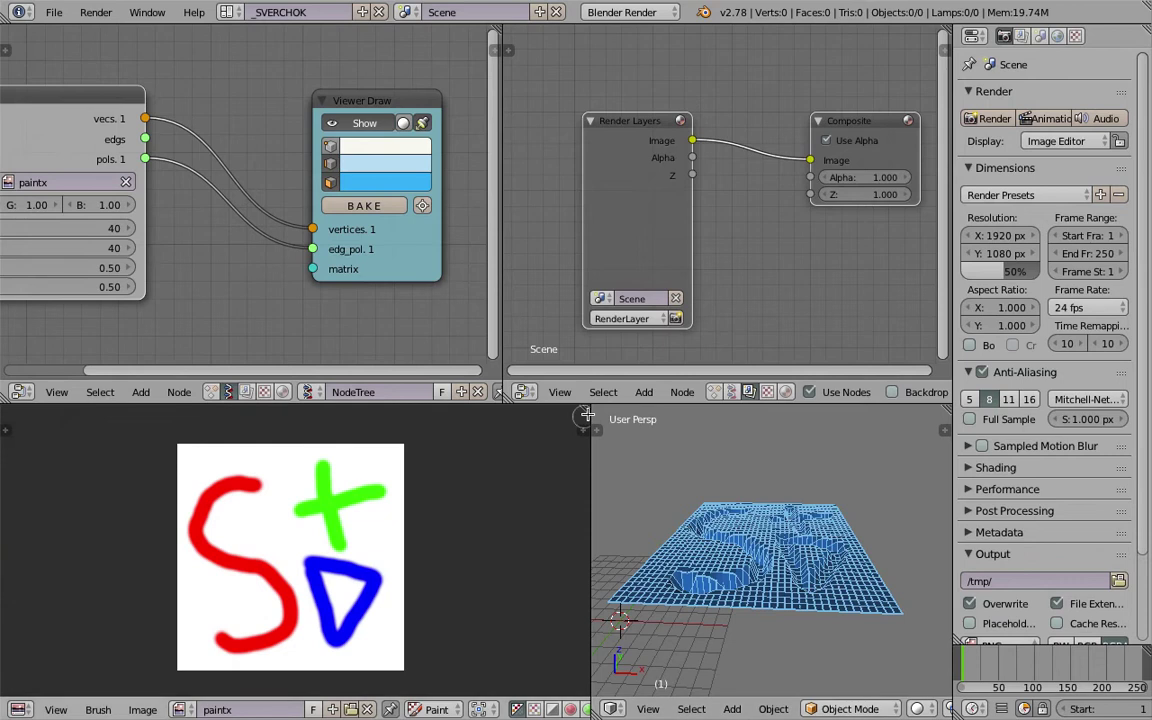
left_click_drag(584, 412, 292, 480)
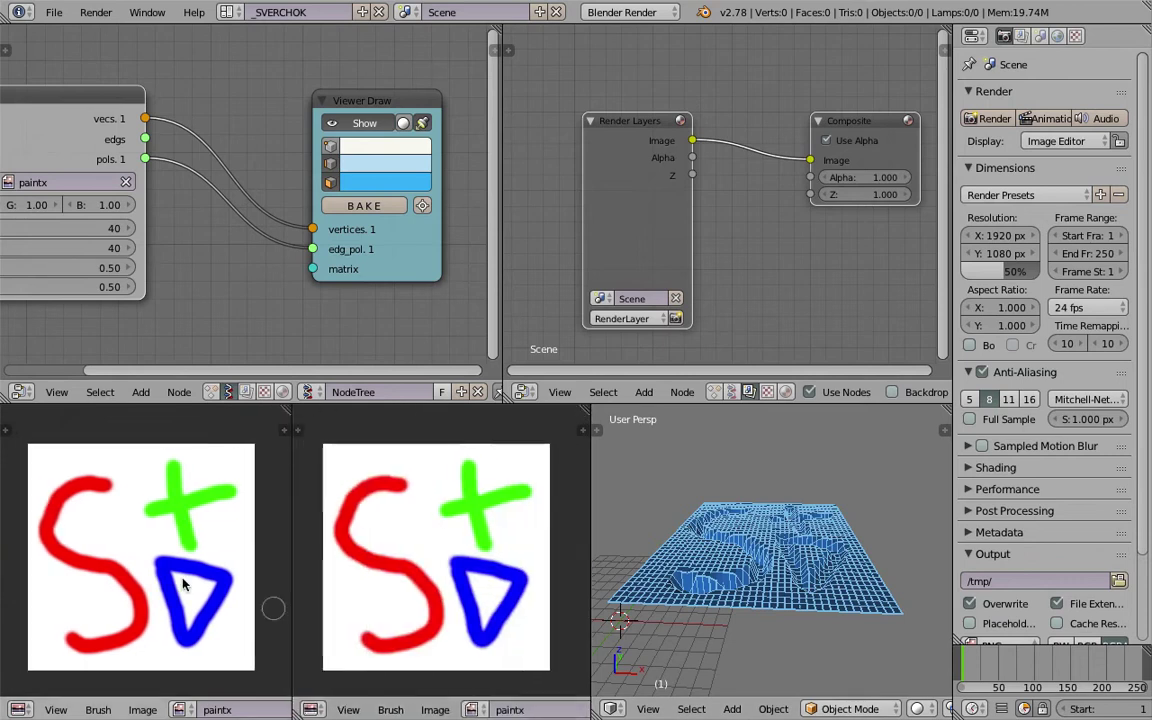
Add a Viewer node below the Composite node in the compositing tree
middle_click_drag(790, 258, 766, 198)
key("shift+a")
left_click(765, 198)
type("view")
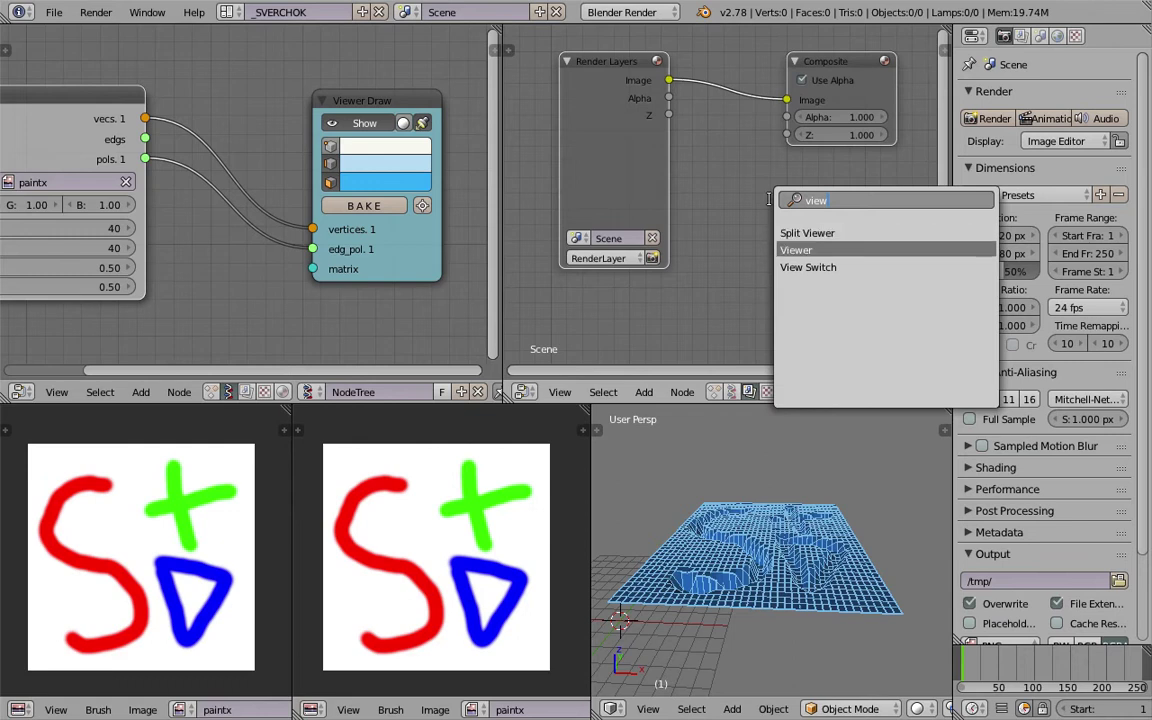
left_click(796, 250)
left_click(800, 250)
Replace the Render Layers node with an Image node that uses the paintx image
left_click_drag(669, 80, 765, 218)
key("x")
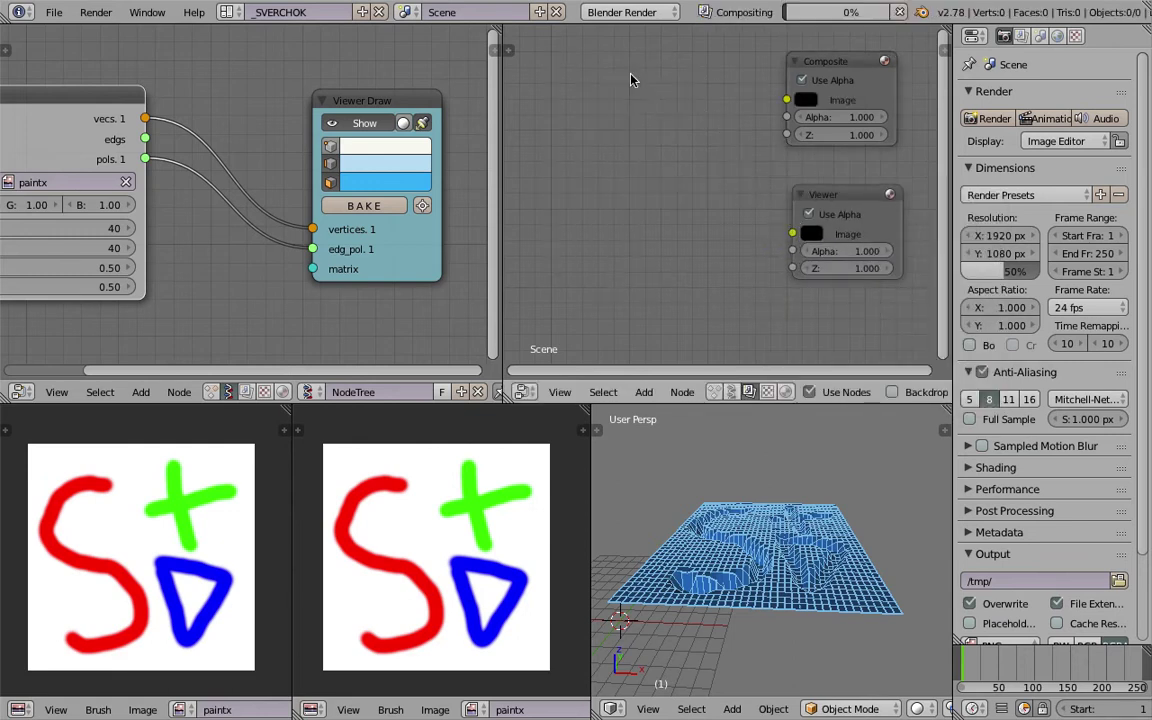
key("shift+a")
left_click(630, 85)
type("imag")
key("Return")
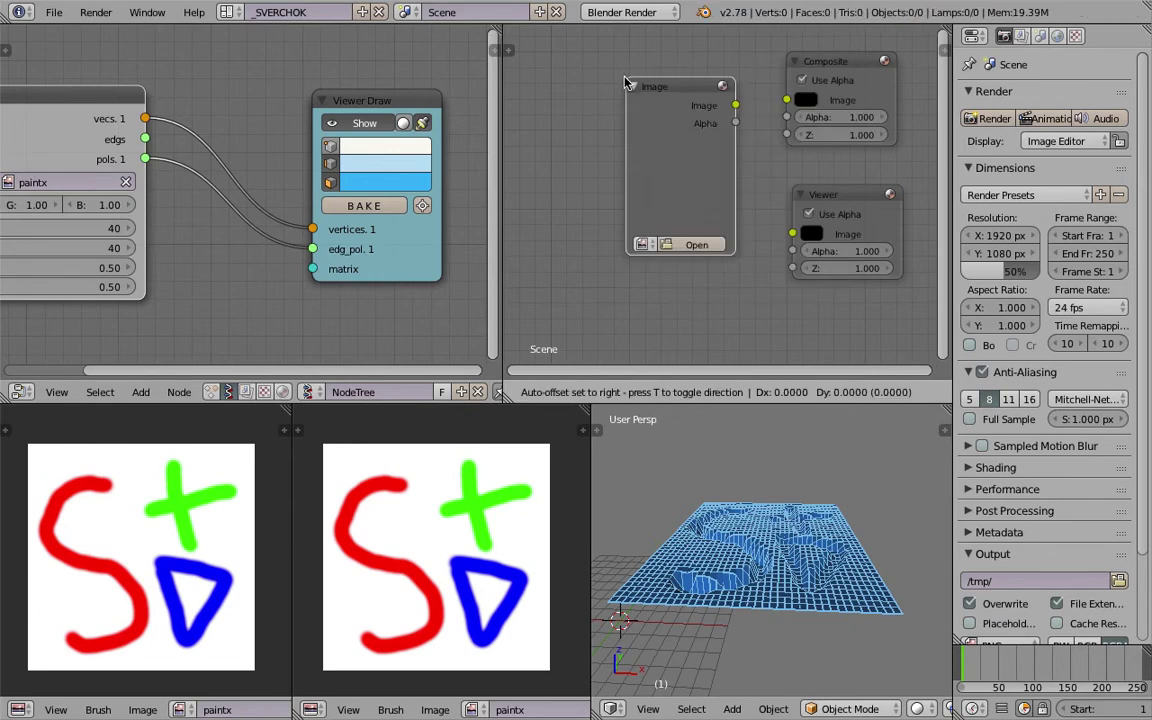
left_click(521, 145)
left_click(539, 298)
left_click(548, 320)
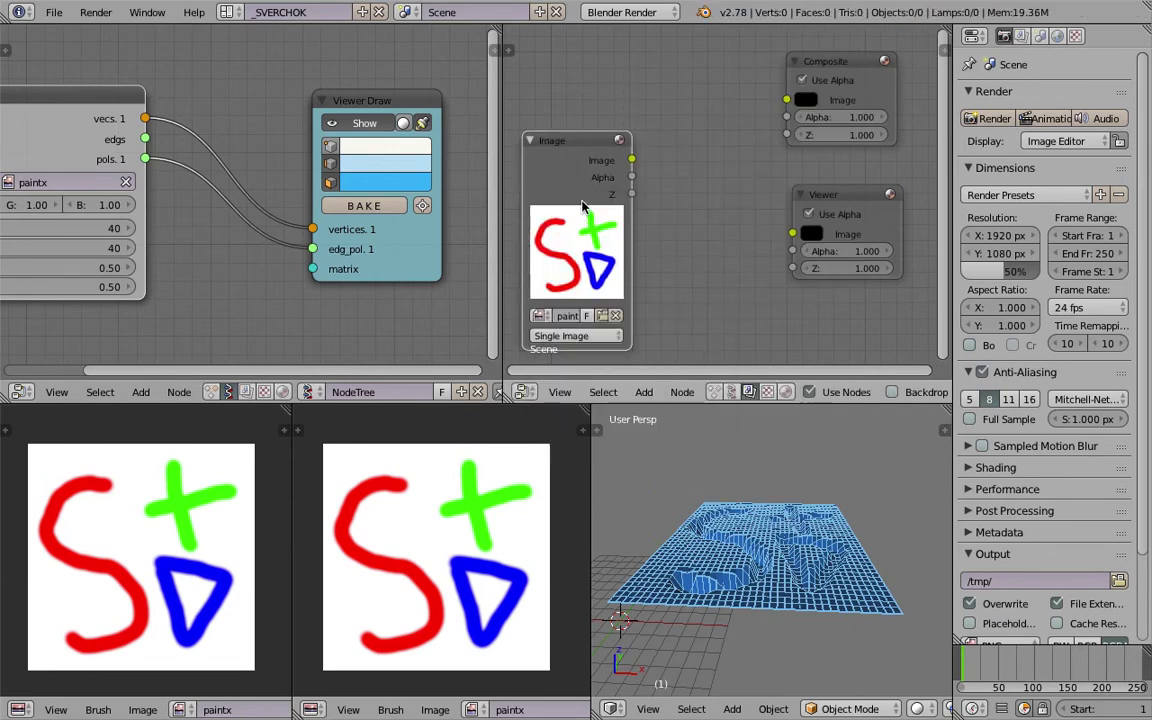
Connect the compositing Image node's Image output to the Viewer node's Image input and save the file
left_click_drag(585, 212, 582, 187)
left_click_drag(629, 134, 792, 233)
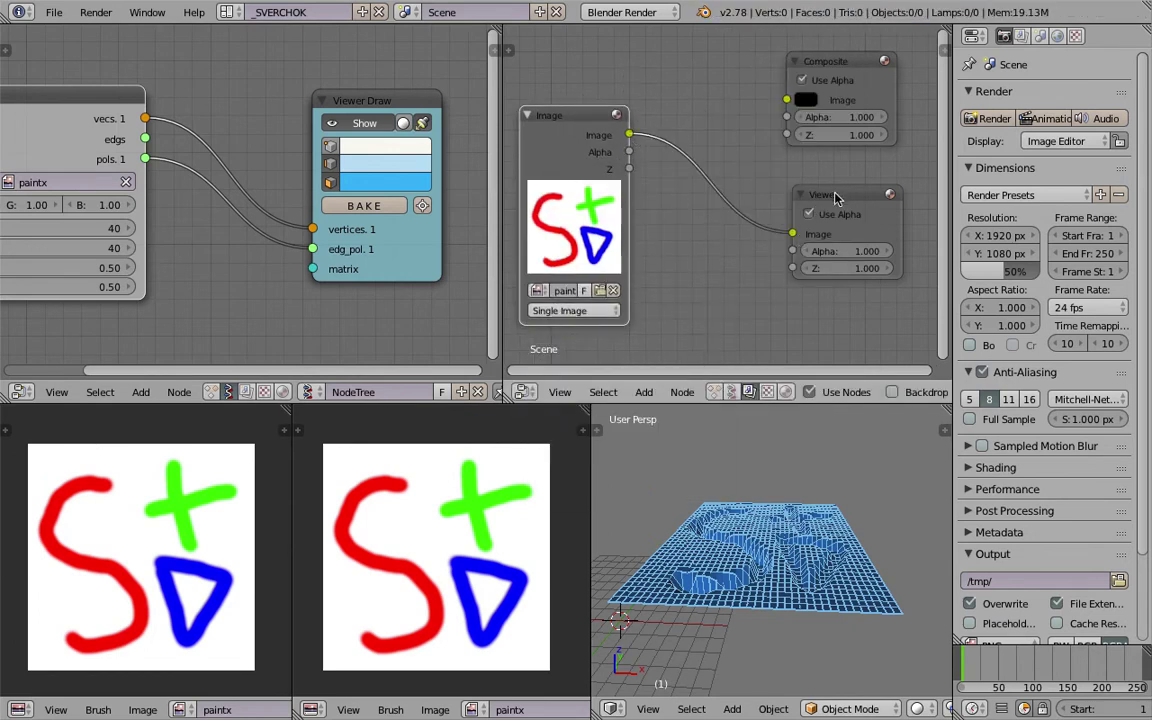
left_click_drag(836, 198, 794, 197)
key("ctrl+s")
left_click(743, 267)
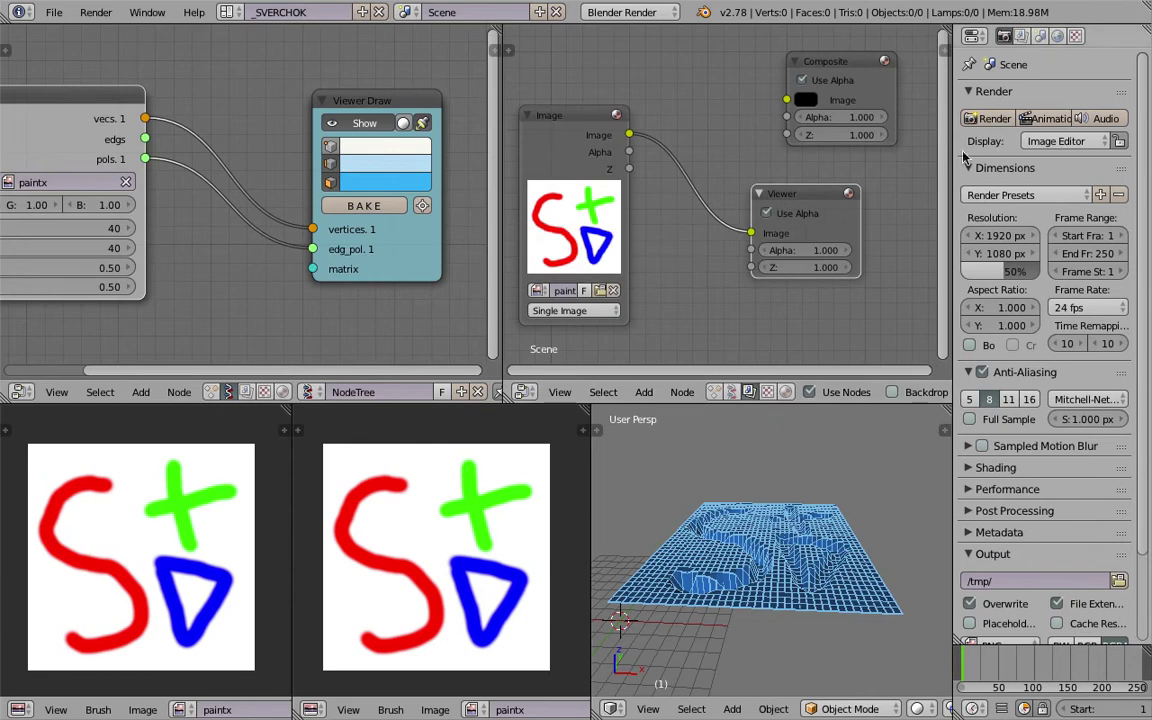
Widen the compositing node editor and move the Composite and Viewer nodes farther from the Image node
left_click_drag(955, 158, 1030, 160)
middle_click_drag(924, 160, 875, 156)
left_click_drag(831, 190, 906, 191)
left_click_drag(868, 96, 908, 72)
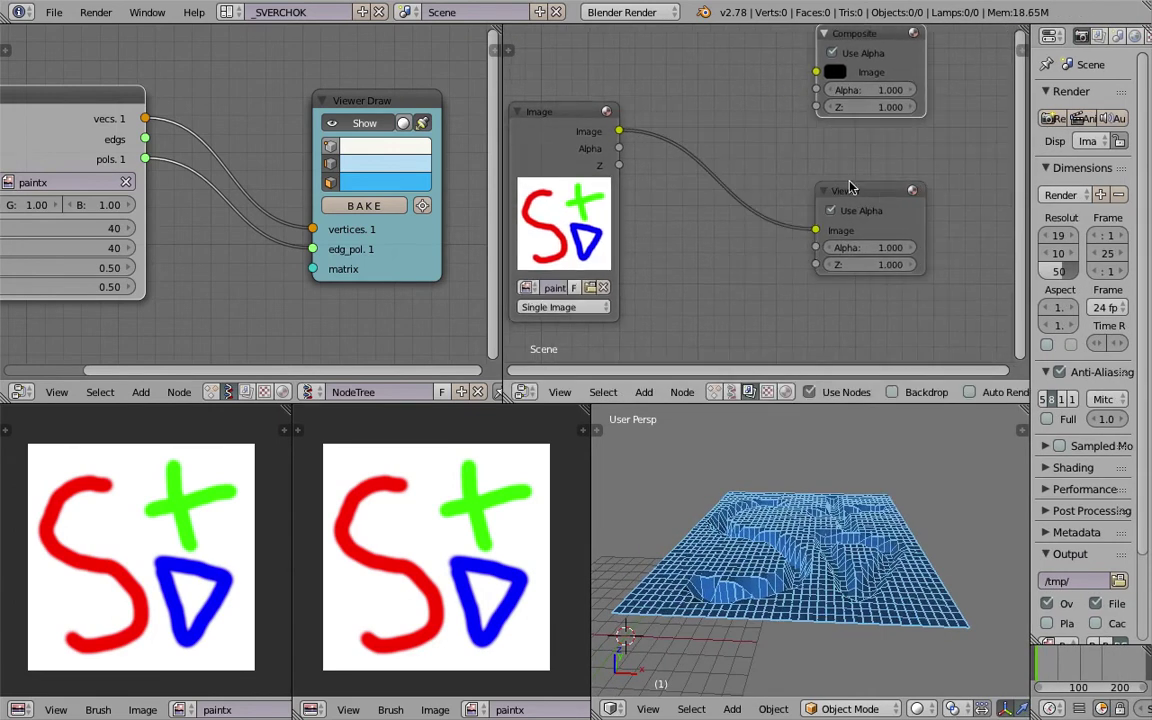
left_click_drag(850, 187, 900, 179)
Insert an Invert node on the link between the compositing Image node and the Viewer node
middle_click_drag(790, 244, 792, 216)
key("shift+a")
left_click(750, 229)
type("in")
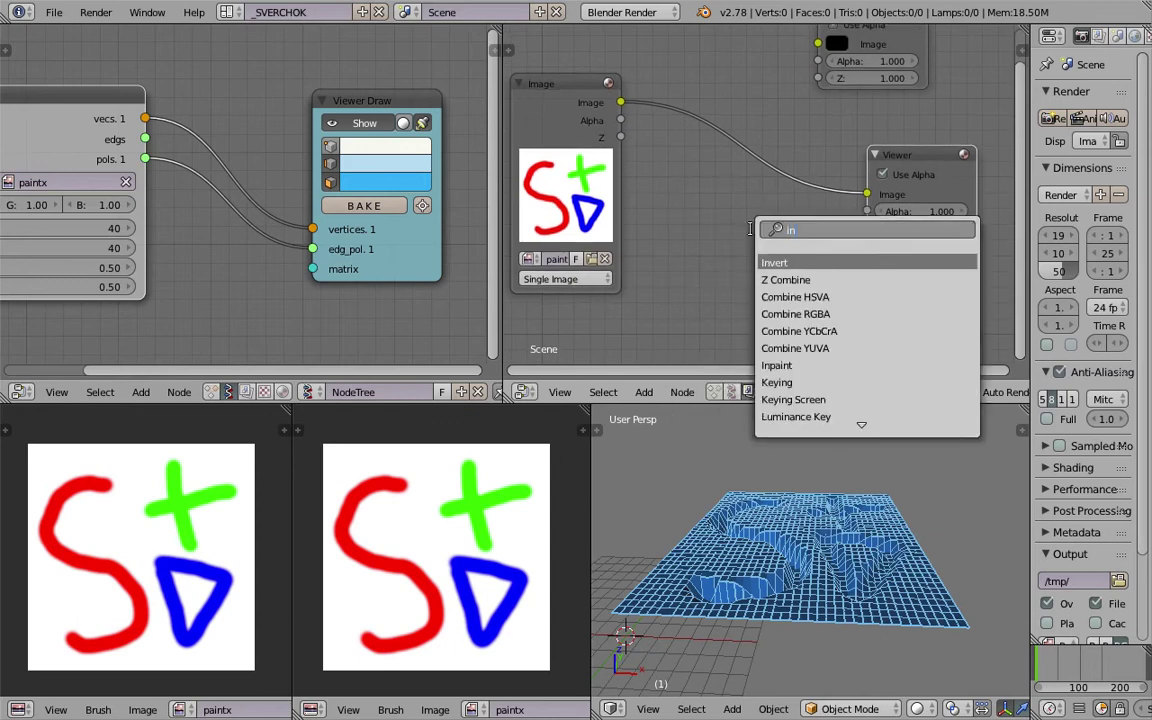
key("Return")
left_click(695, 151)
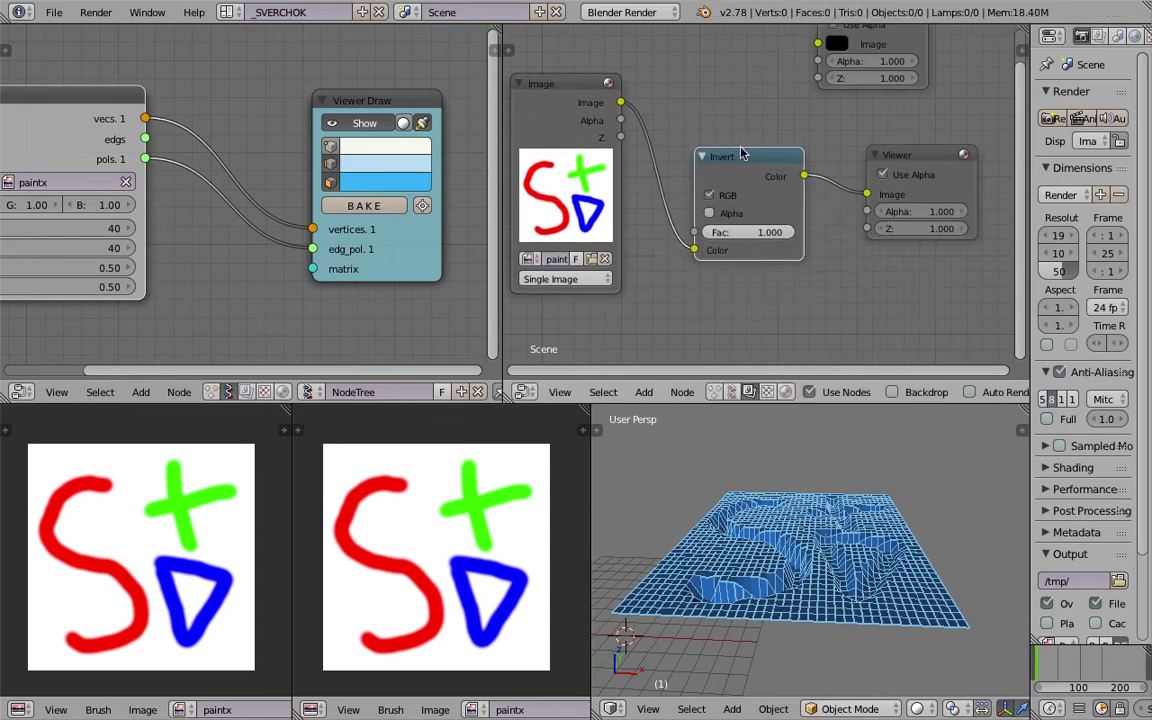
Move to frame 41 and display the Viewer Node image in the second image editor
left_click(1054, 678)
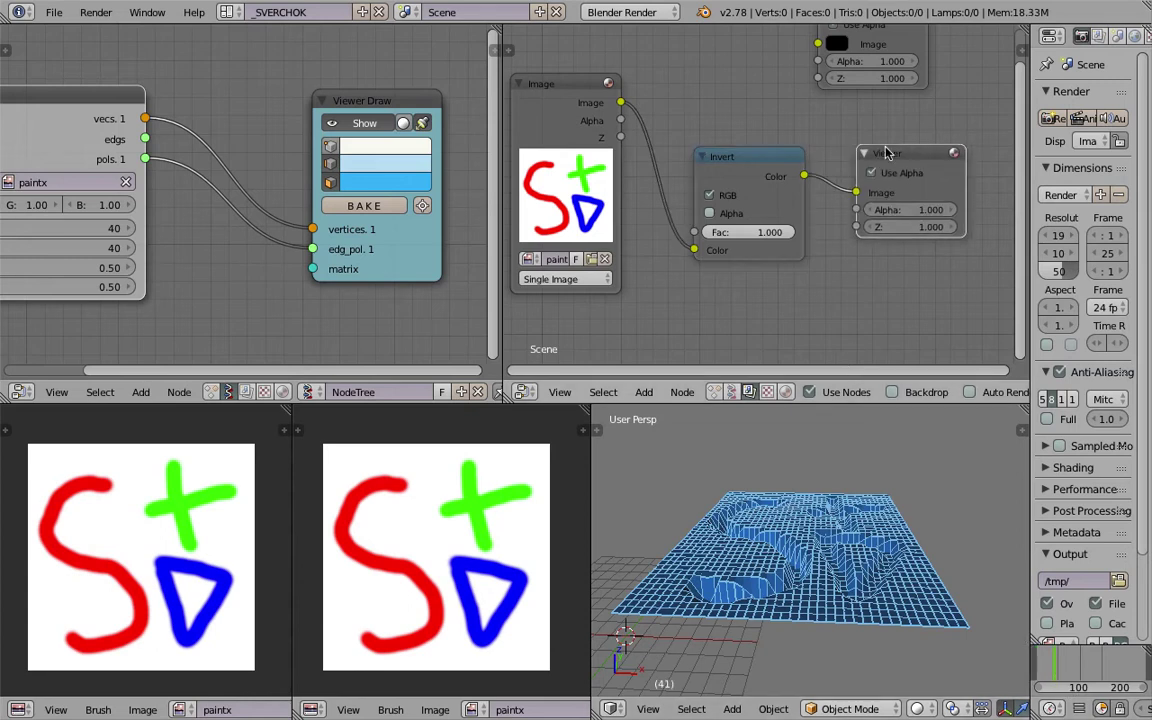
left_click(471, 709)
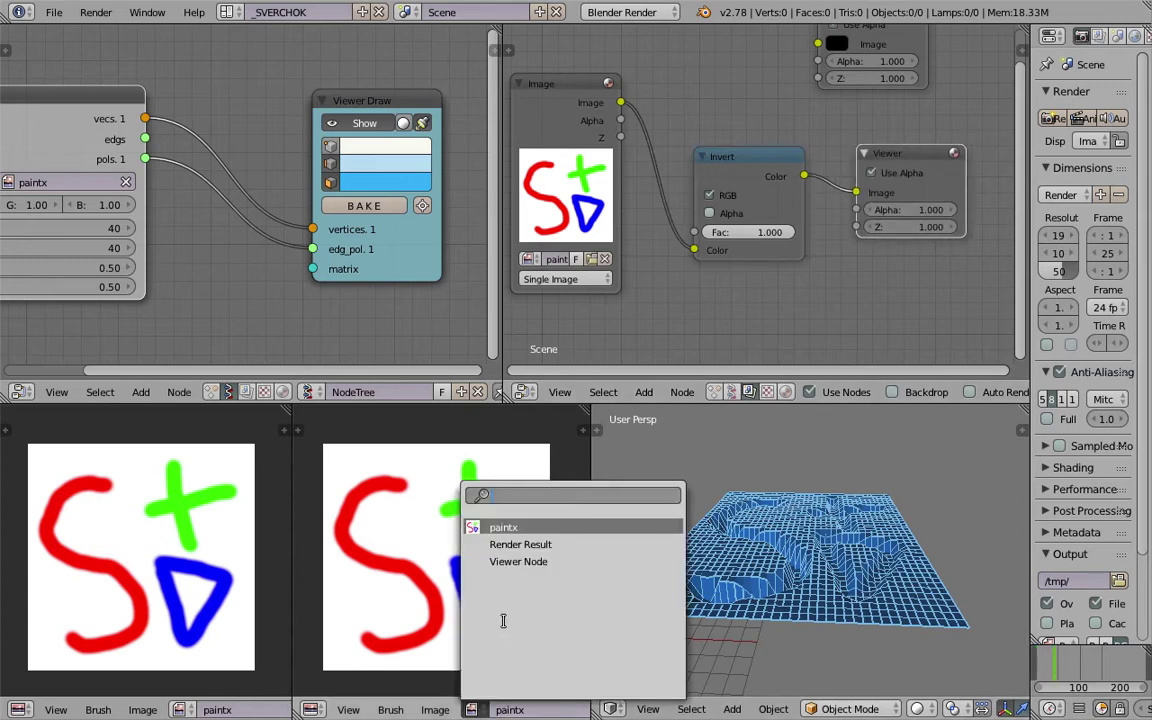
left_click(478, 539)
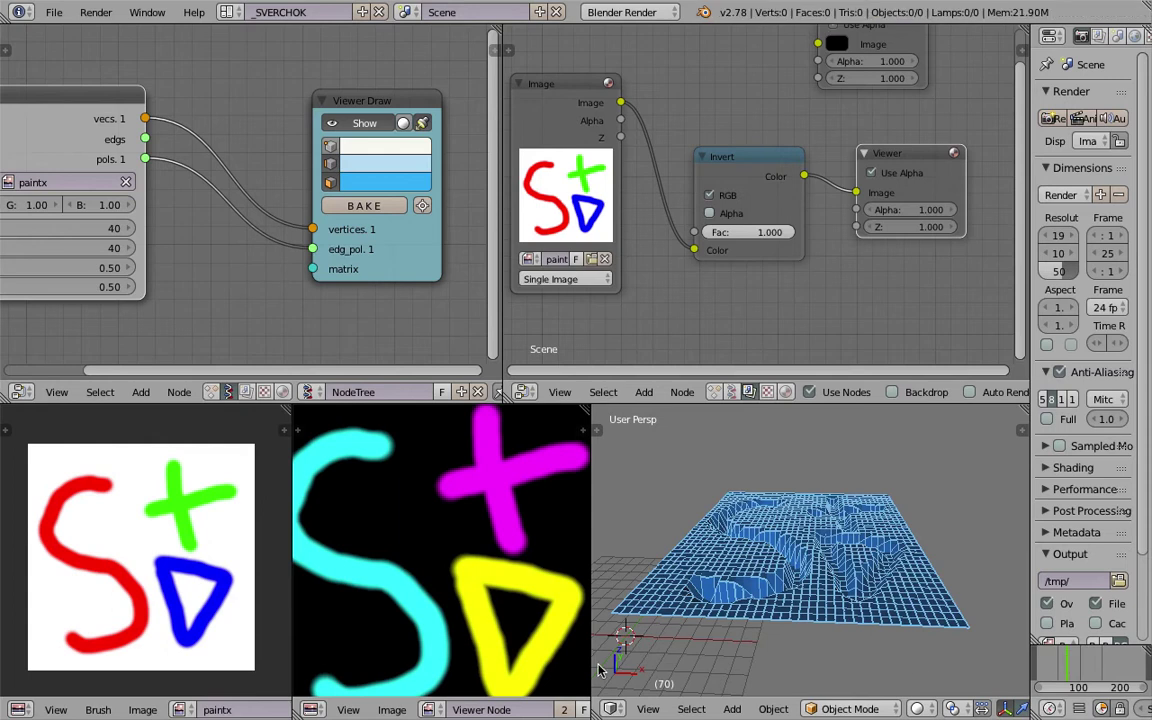
Widen the compositing node editor, spread the Invert and Viewer nodes apart, and save the file
left_click_drag(523, 98, 216, 77)
left_click_drag(607, 162, 595, 163)
left_click_drag(740, 155, 864, 152)
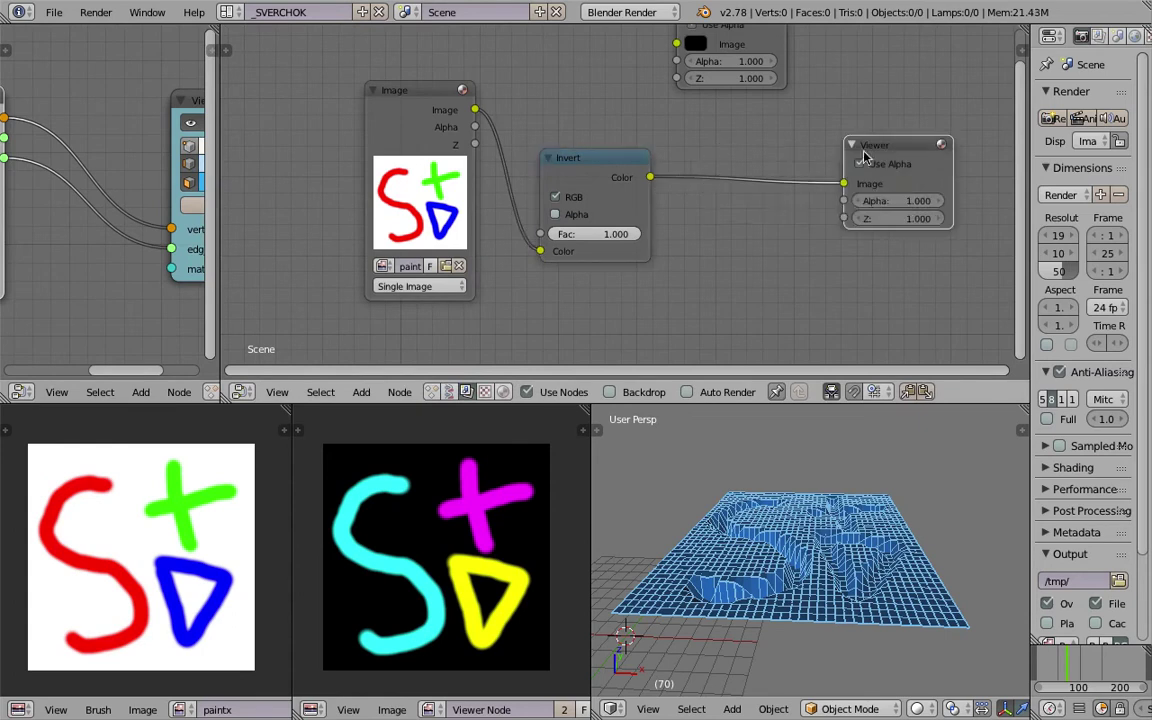
left_click_drag(623, 166, 664, 164)
key("ctrl+s")
left_click(656, 165)
Rearrange the compositing nodes so the Invert node sits near the Viewer, leaving free space beside the Image node
left_click_drag(432, 113, 400, 112)
left_click_drag(595, 165, 668, 153)
left_click_drag(848, 147, 870, 141)
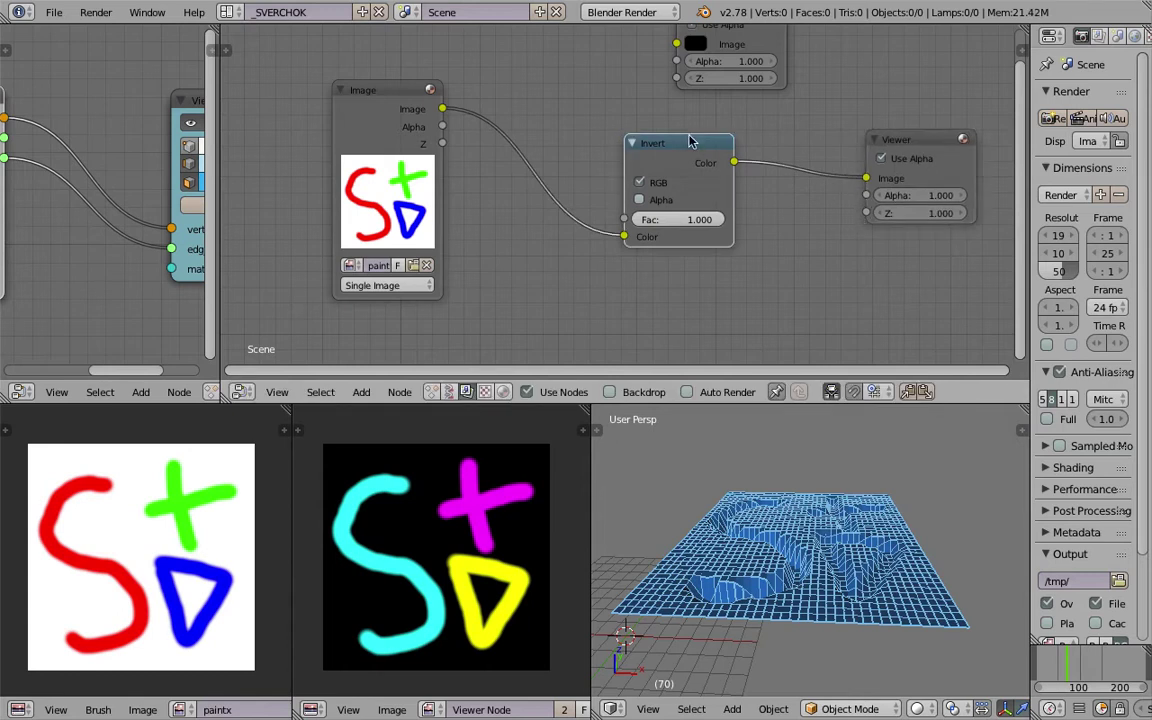
left_click_drag(700, 150, 632, 125)
left_click_drag(383, 94, 360, 101)
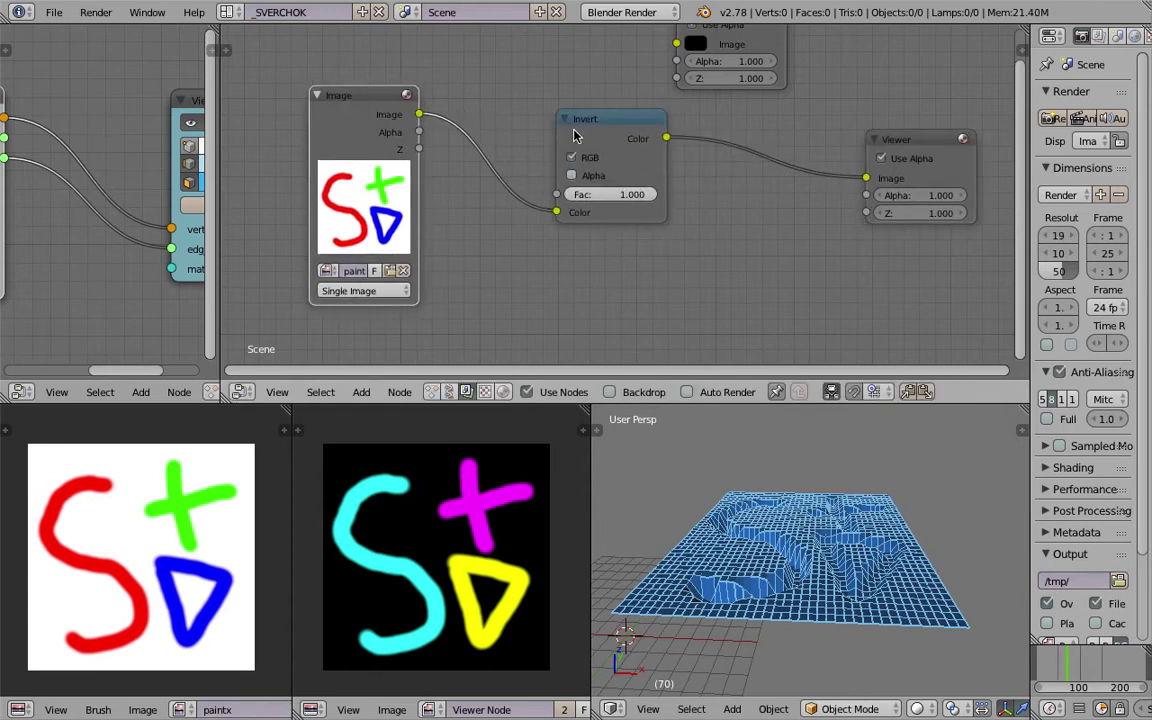
left_click_drag(574, 129, 554, 122)
middle_click_drag(569, 205, 543, 188)
left_click_drag(570, 116, 862, 115)
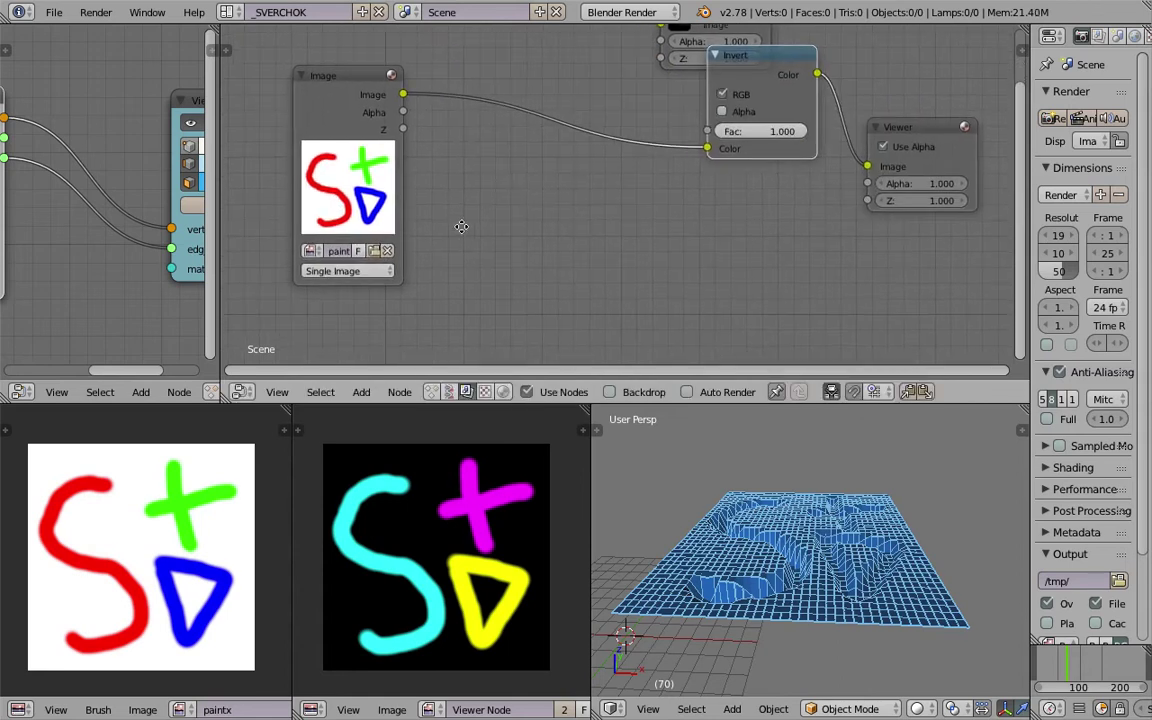
Add a Separate RGBA node beside the compositing Image node and connect the Image output to its Image input
key("space")
type("com")
key("BackSpace")
key("BackSpace")
key("BackSpace")
type("sep")
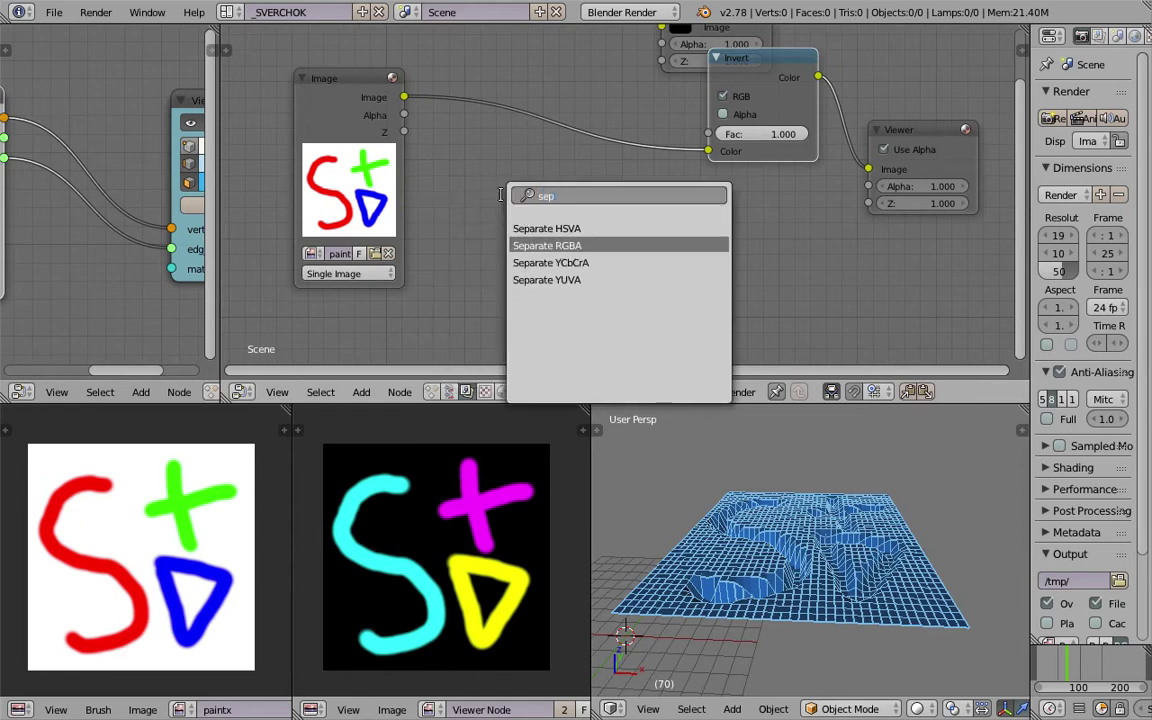
key("Return")
left_click(478, 172)
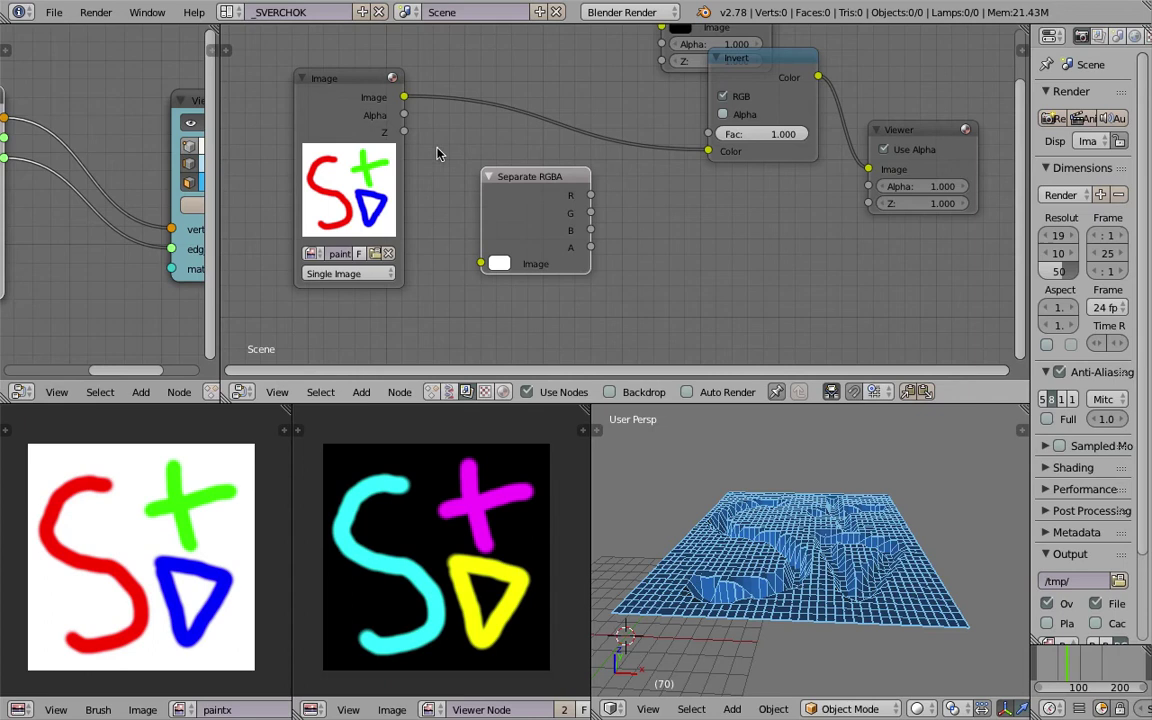
left_click_drag(405, 97, 487, 232)
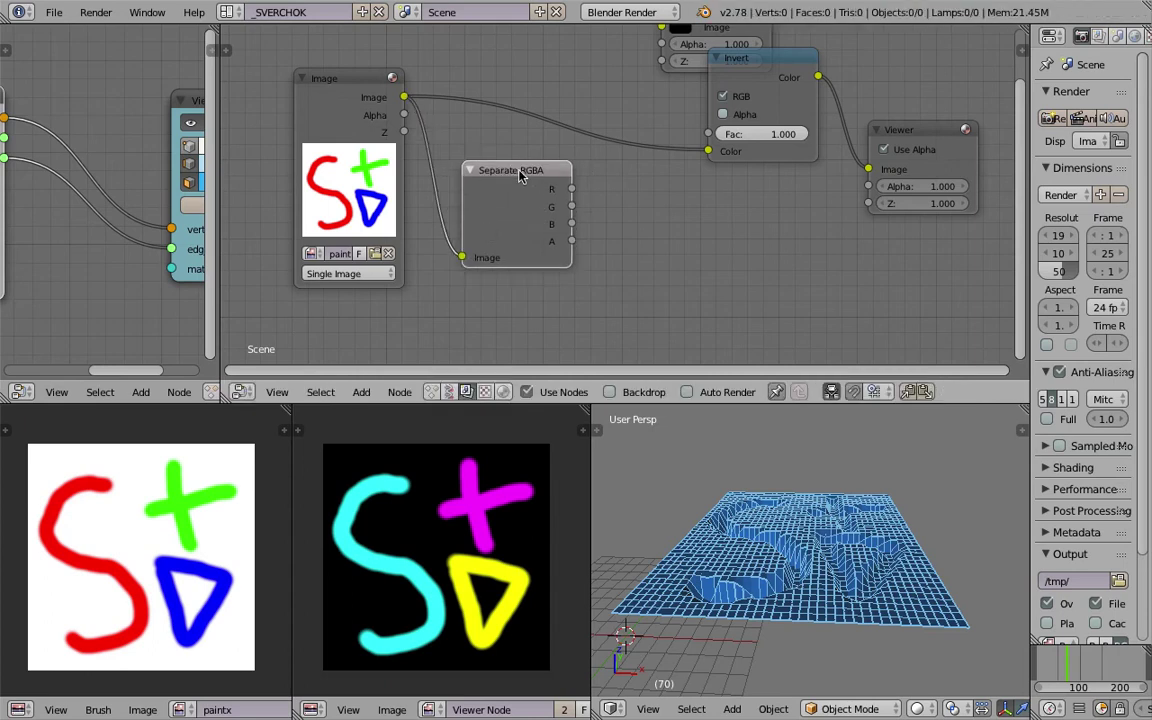
left_click_drag(536, 173, 518, 161)
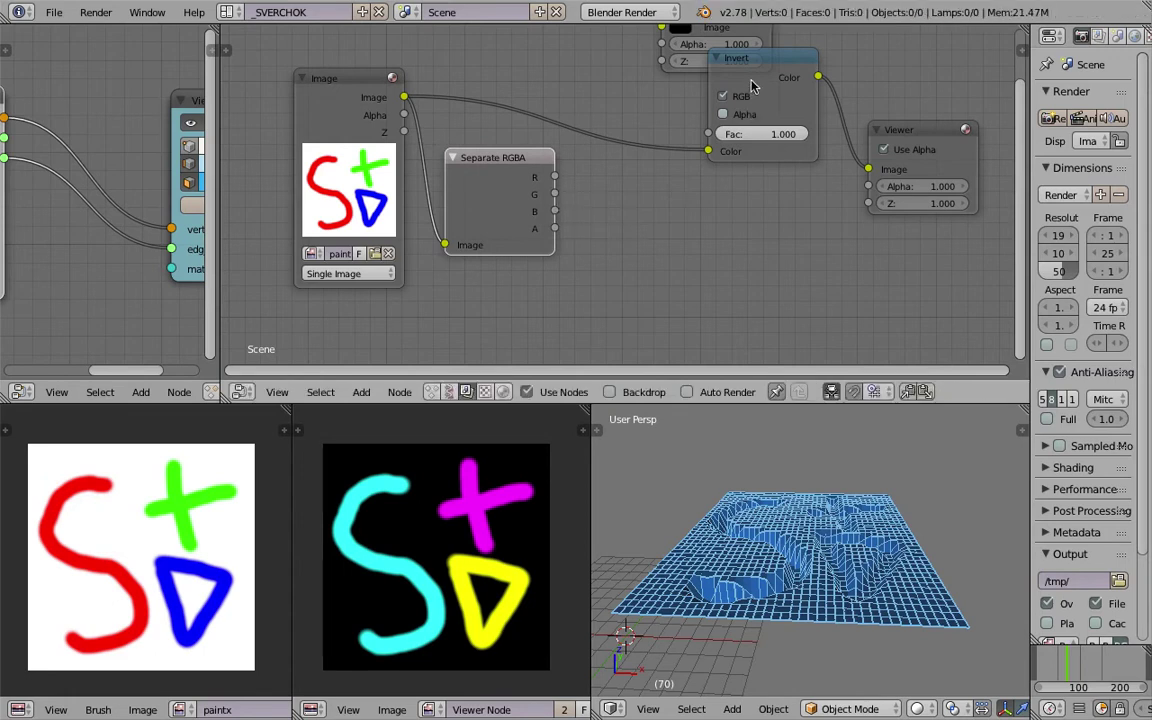
Duplicate the Invert node below the original and connect the Separate RGBA node's G output to the Viewer's Image input
key("shift+d")
left_click(691, 229)
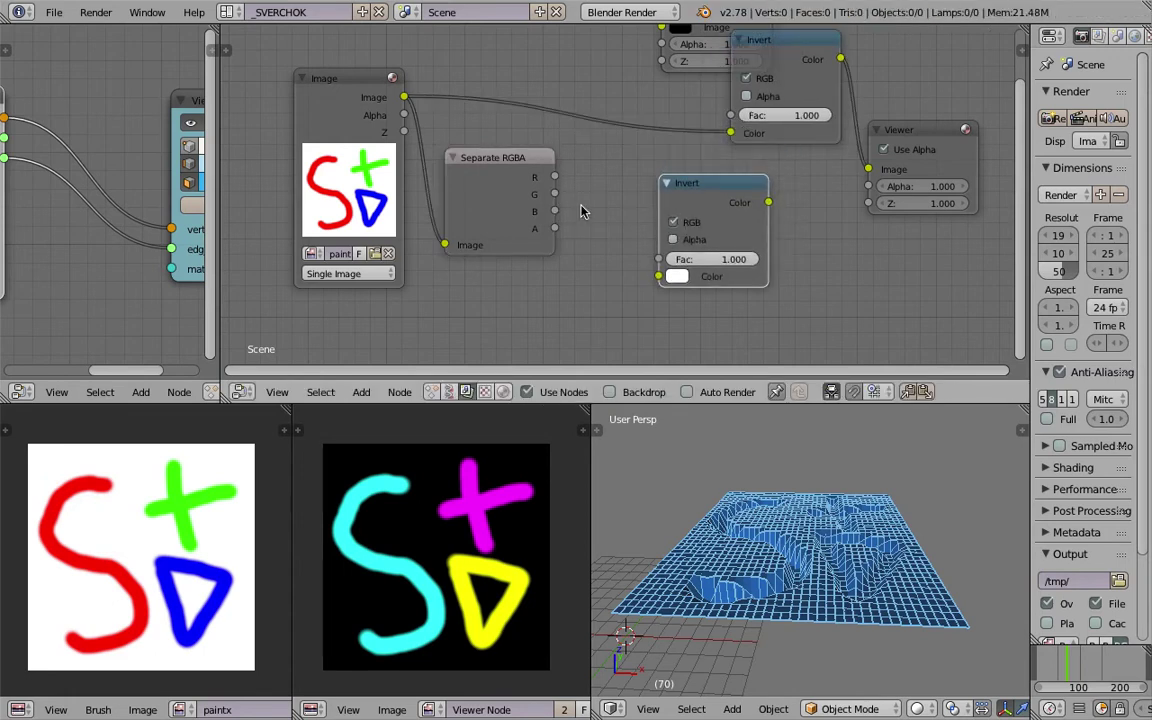
left_click_drag(555, 194, 868, 168)
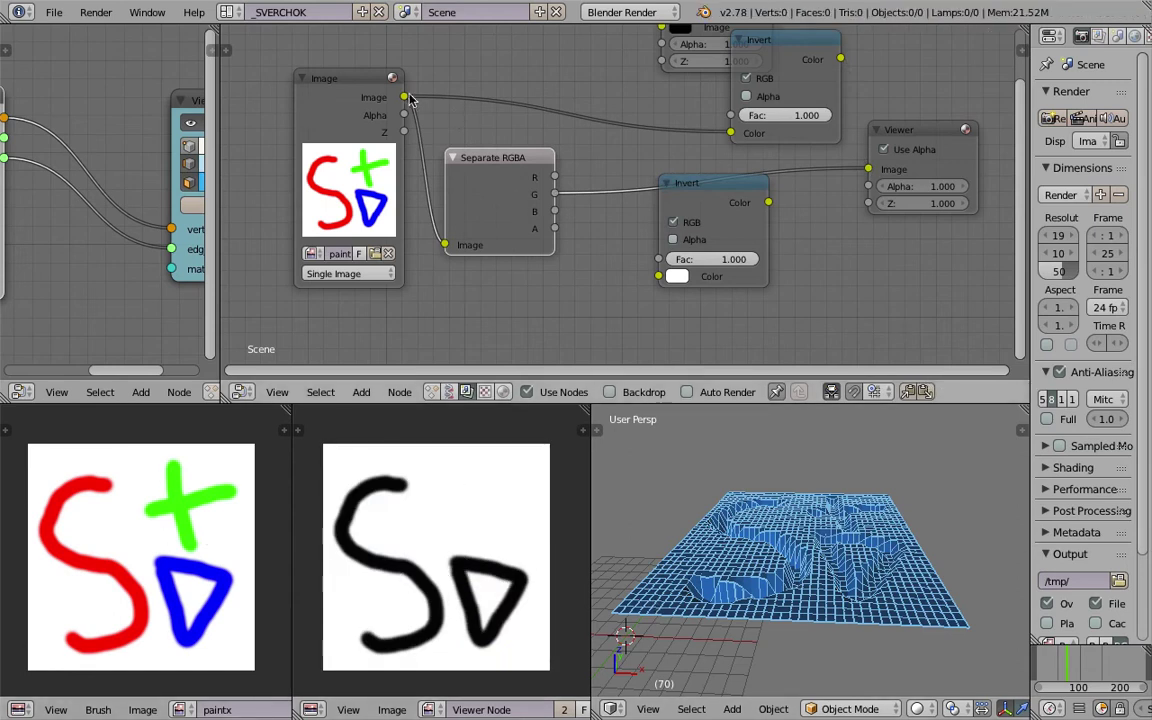
left_click_drag(492, 165, 501, 172)
middle_click_drag(382, 158, 414, 167)
scroll(414, 167, "up", 2)
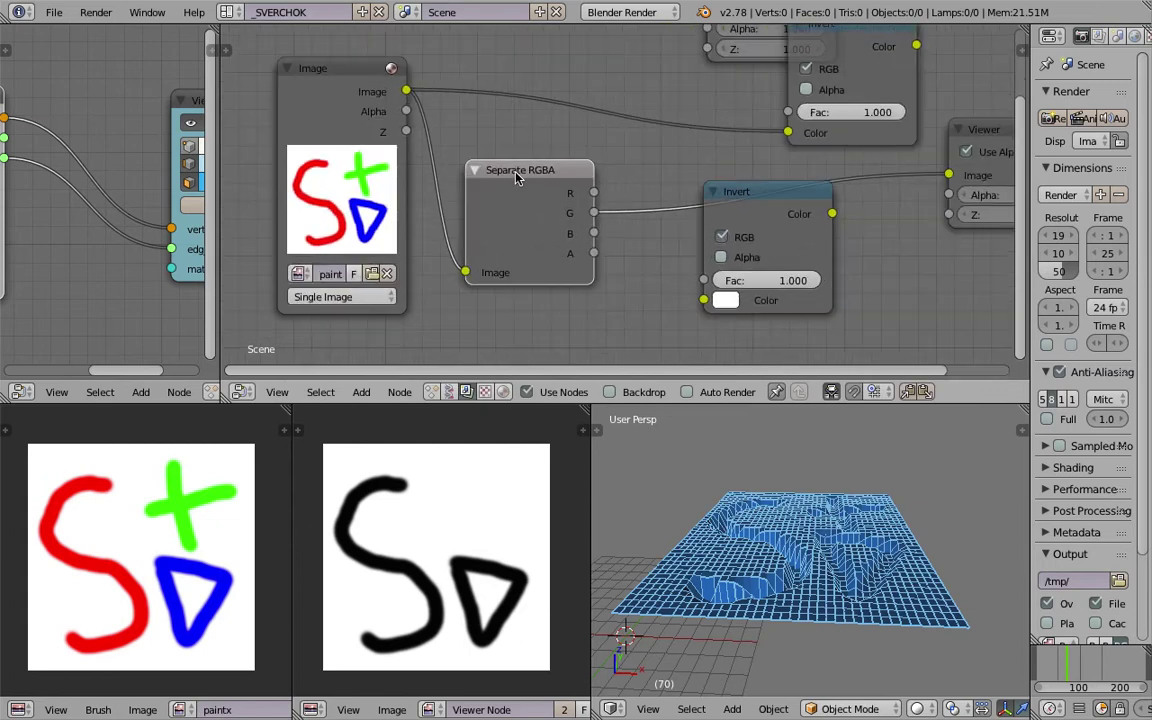
left_click_drag(552, 182, 536, 164)
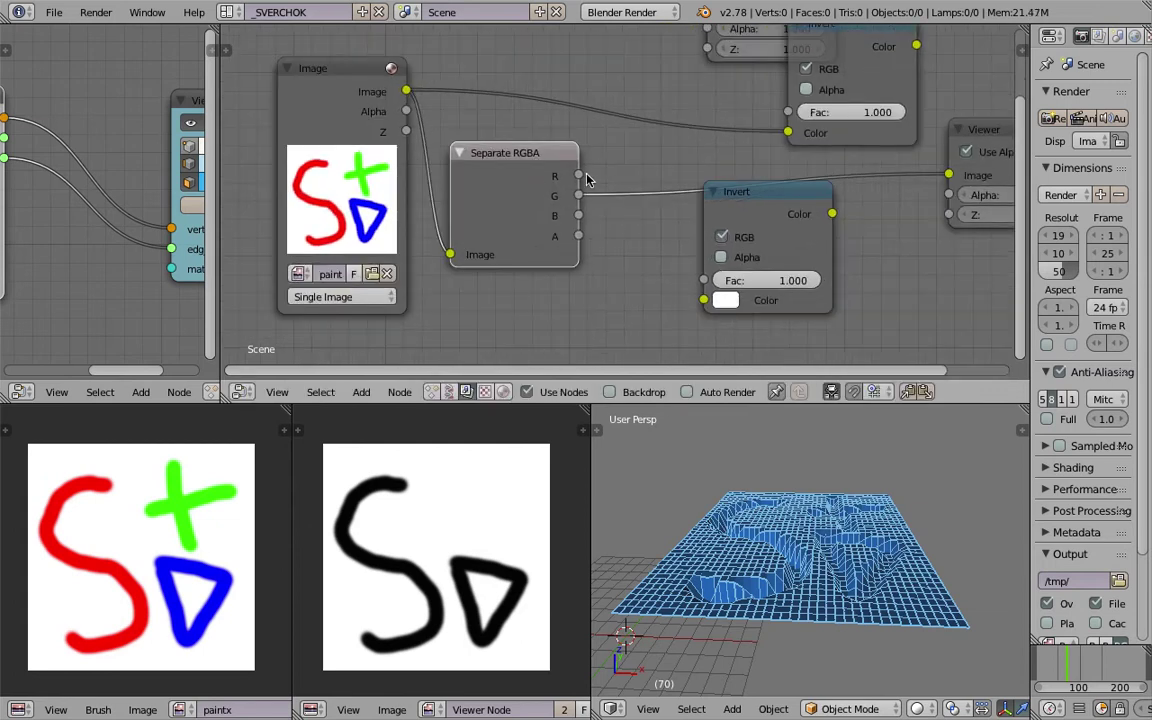
scroll(589, 179, "down", 1)
left_click_drag(688, 192, 683, 228)
Preview the R, G and B channels in turn by connecting each Separate RGBA output to the Viewer, ending with B
left_click_drag(585, 178, 916, 180)
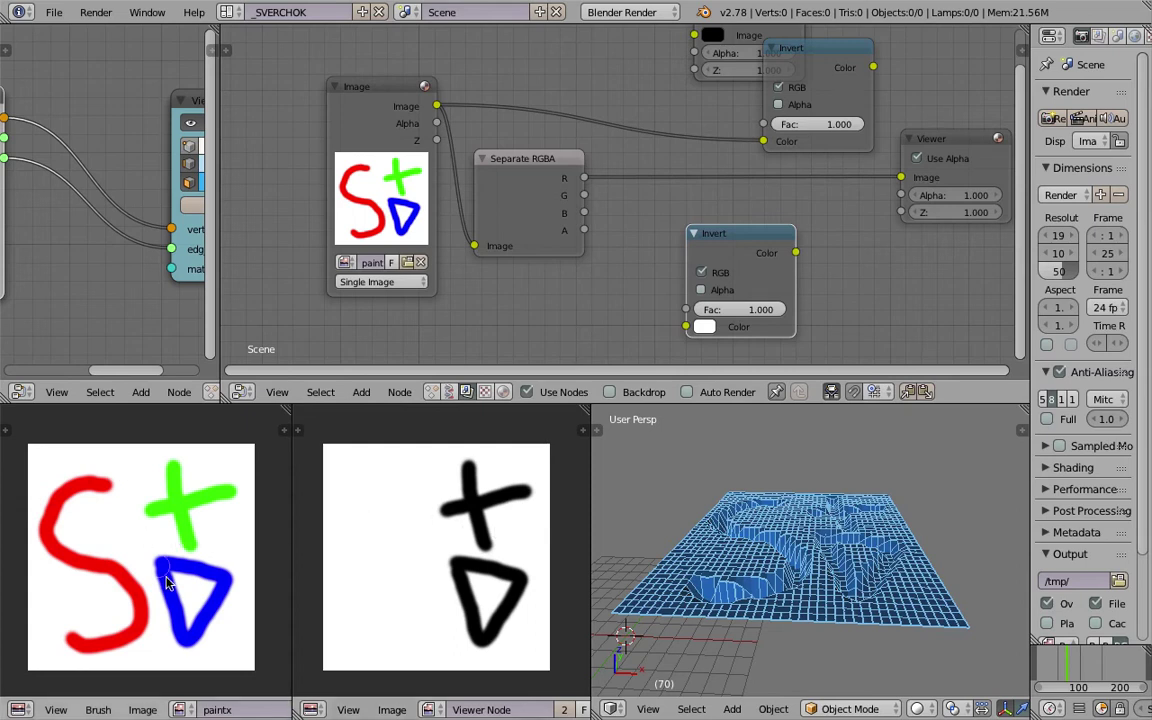
left_click_drag(585, 195, 901, 177)
left_click_drag(585, 212, 901, 177)
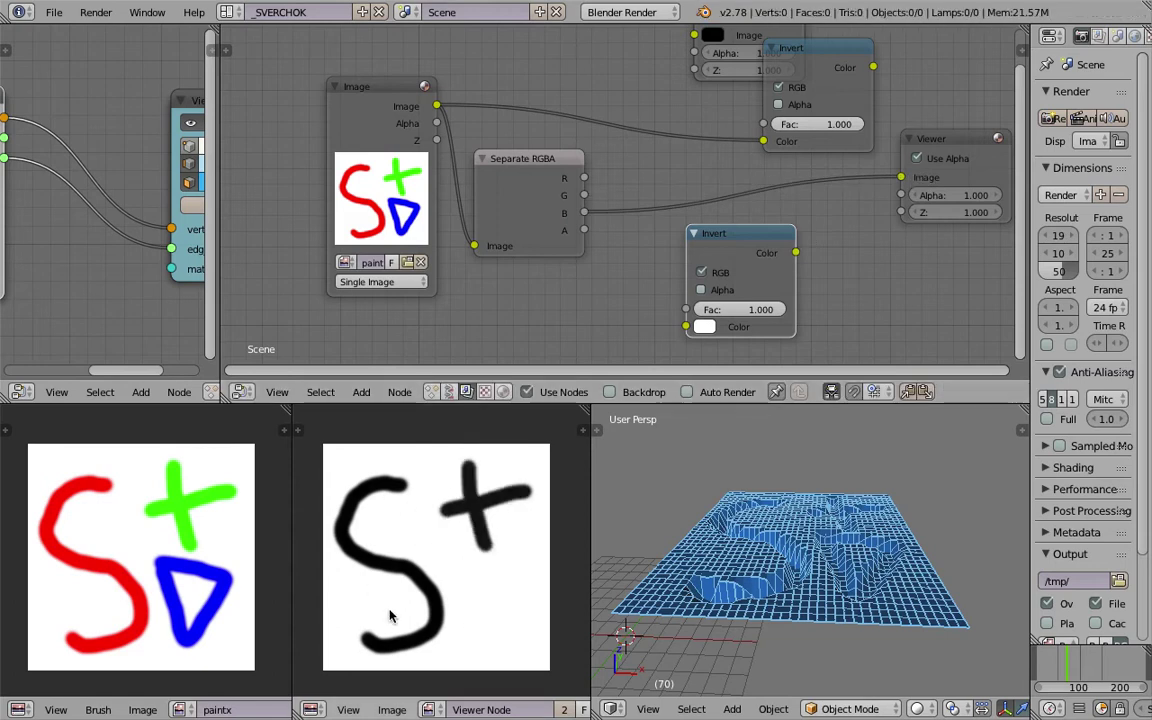
Insert the duplicated Invert node on the link between the B output and the Viewer, and move it closer to Separate RGBA
mouse_move(754, 233)
left_mouse_down()
mouse_move(550, 322)
mouse_move(532, 298)
mouse_move(720, 240)
mouse_move(755, 209)
left_mouse_up()
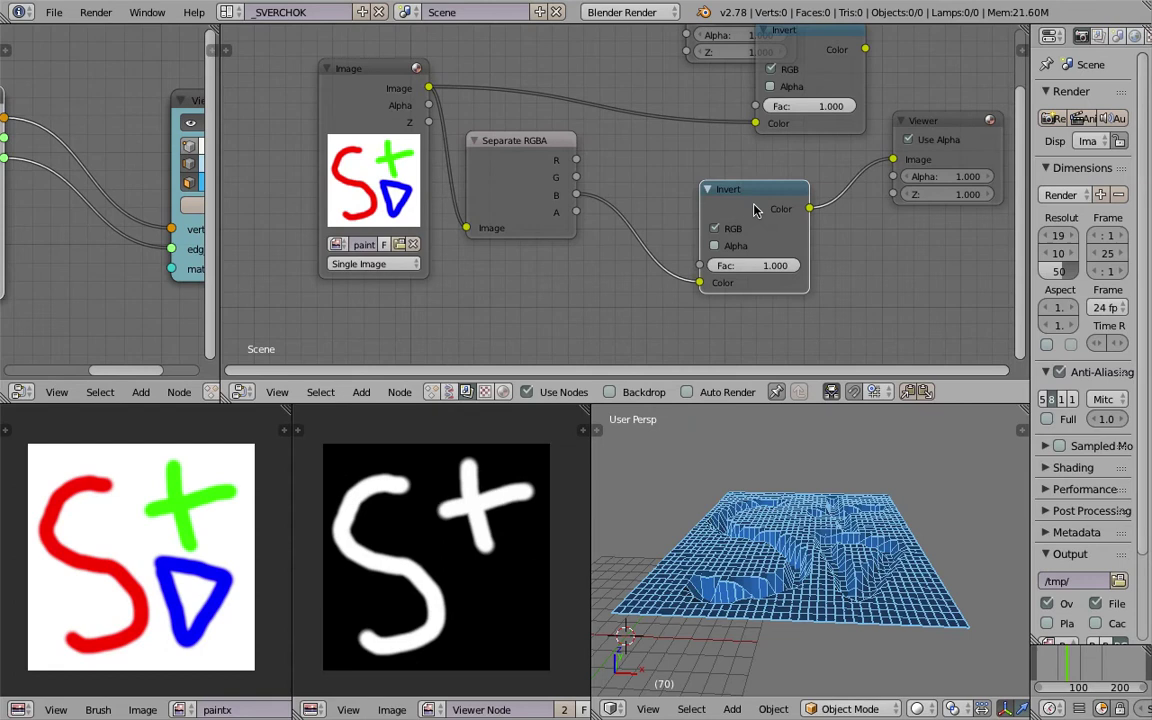
key("g")
left_click(532, 155)
Duplicate the Separate RGBA and Invert pair below, connecting its G output to Fac and the Image node to its Image input
left_click(490, 140, "shift")
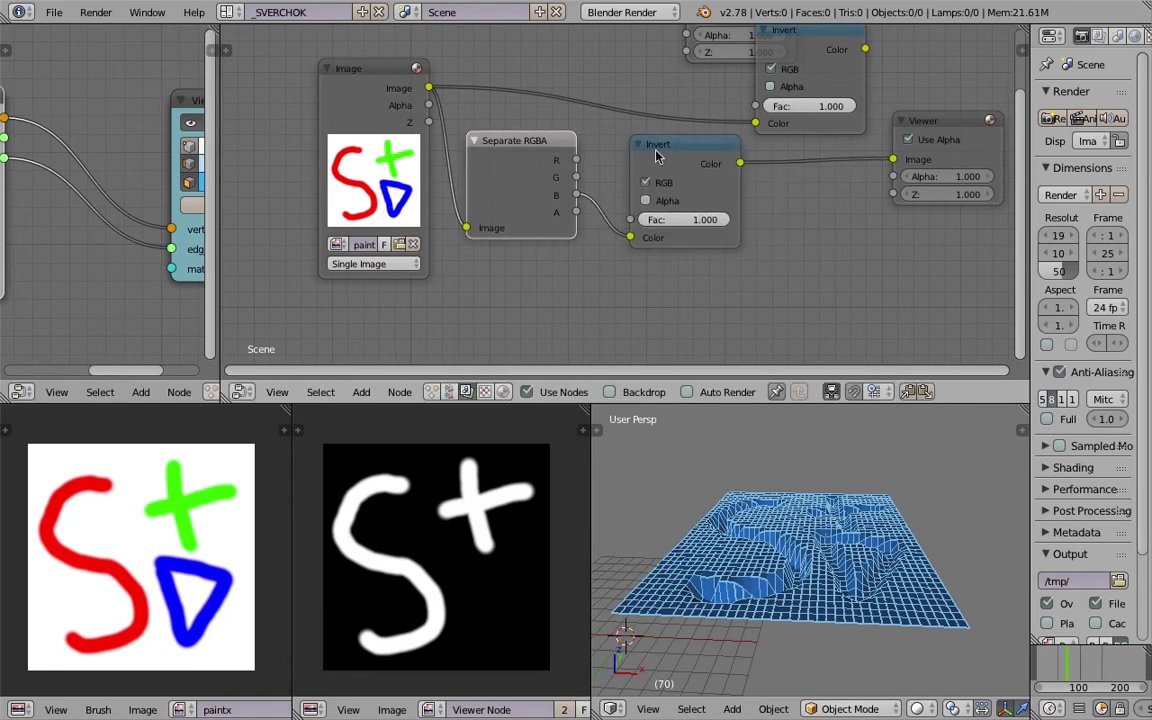
scroll(760, 170, "down", 2)
key("shift+d")
left_click(764, 284)
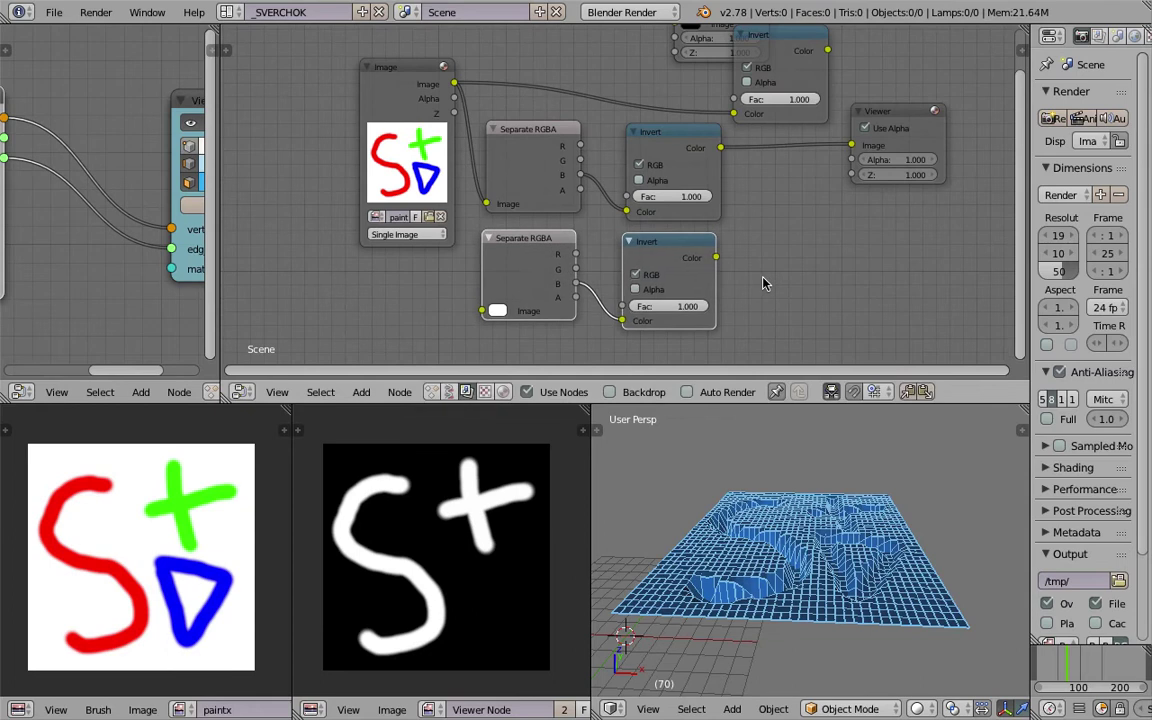
left_click_drag(577, 269, 622, 306)
left_click_drag(482, 310, 457, 90)
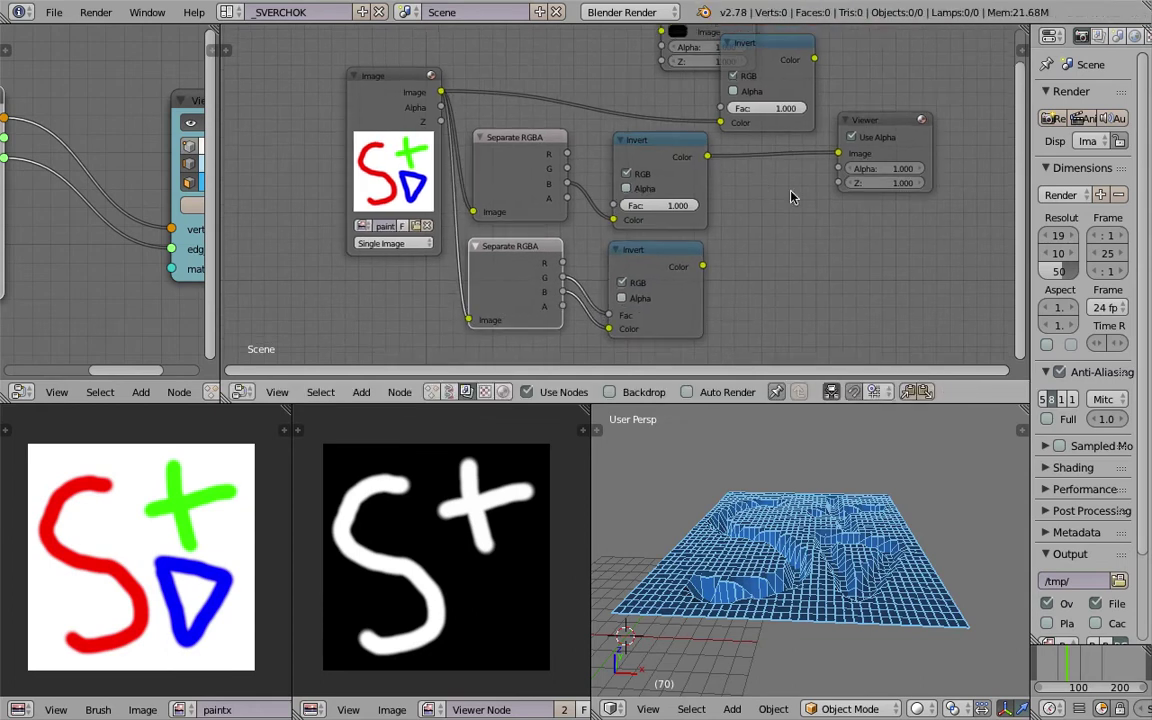
Add a Math node between the two lower Invert nodes and the Viewer
key("space")
type("mul")
key("BackSpace")
key("BackSpace")
type("ath")
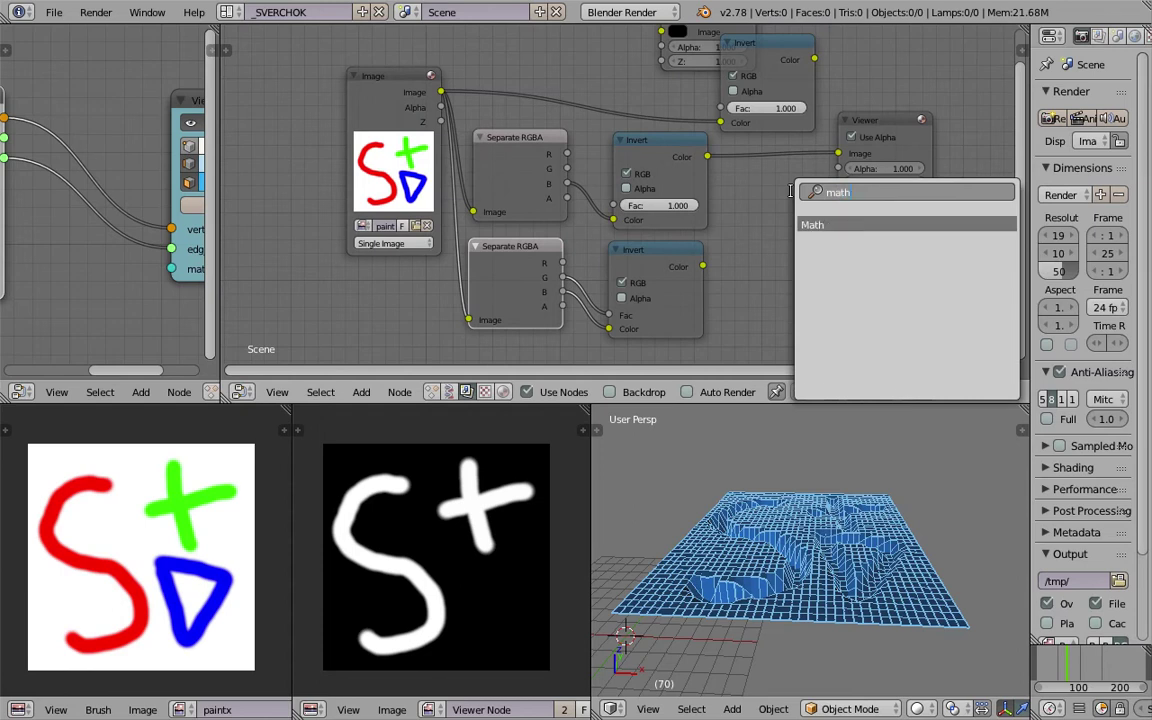
key("Return")
left_click(766, 190)
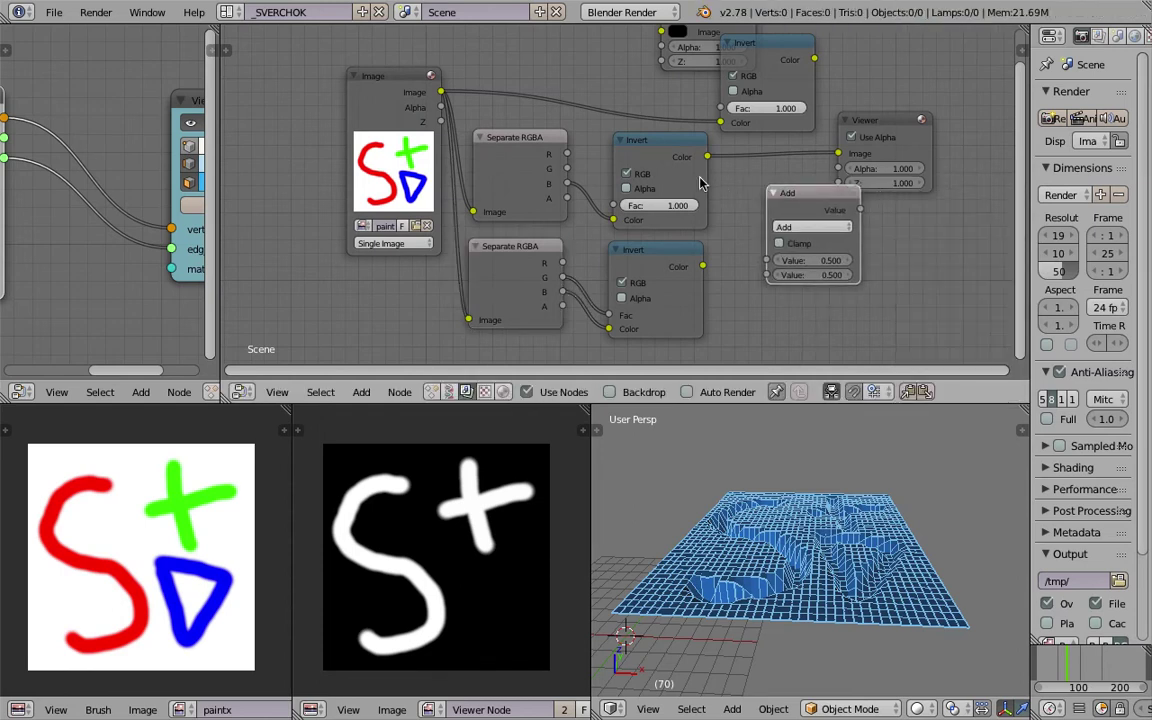
Connect both channel Invert outputs to the Math node's Value inputs and its Value output to the Viewer's Image input
left_click_drag(707, 156, 770, 275)
left_click_drag(890, 125, 947, 153)
left_click_drag(860, 210, 896, 182)
Save the file and set the Math node's operation to Multiply
left_click(804, 195)
key("ctrl+s")
left_click(808, 196)
middle_click_drag(814, 195, 806, 189)
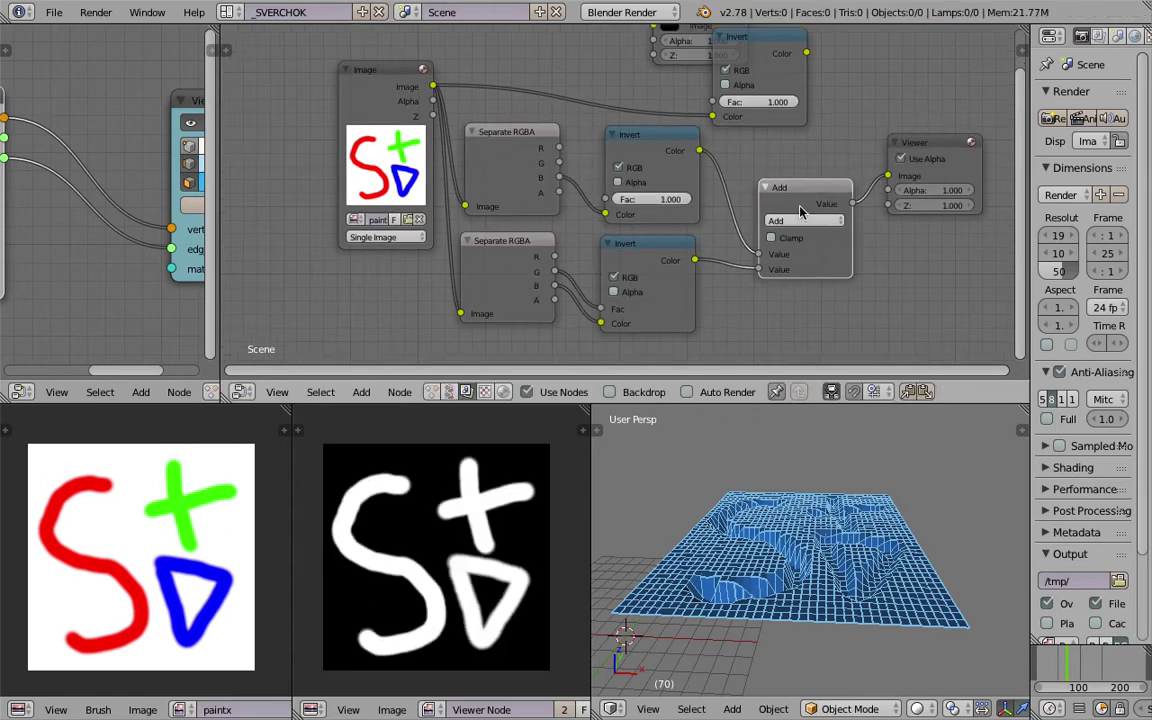
left_click(791, 218)
left_click(800, 262)
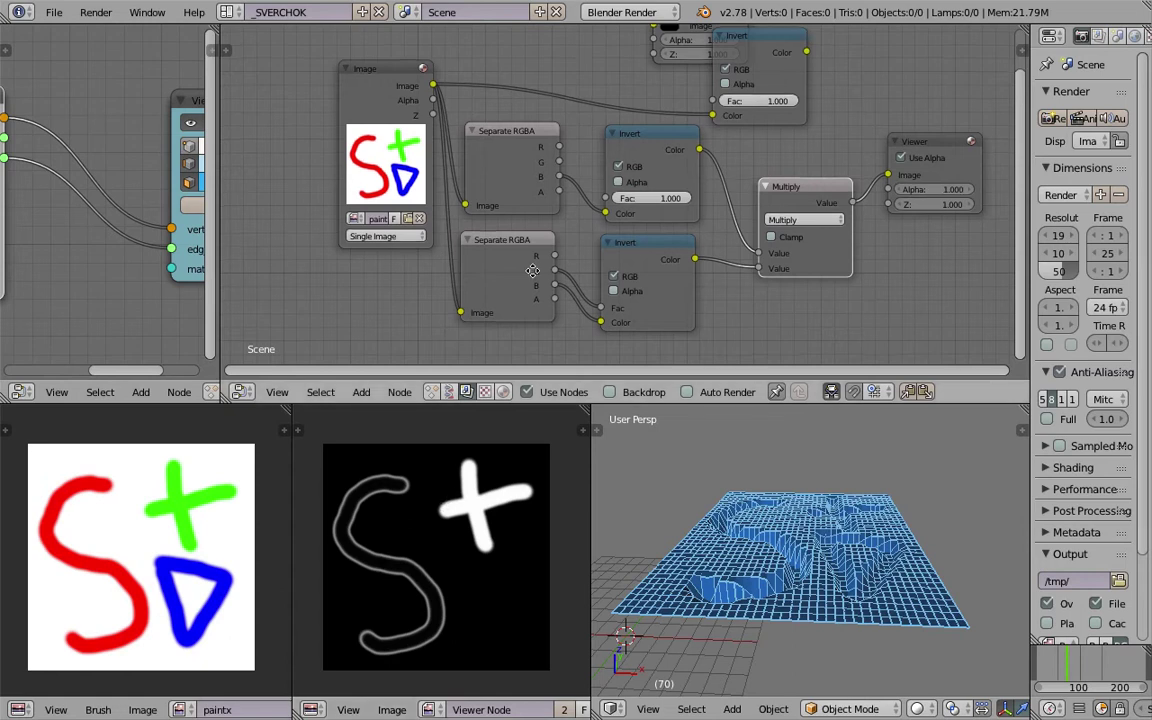
Cut the Separate RGBA to Invert links and reconnect G to the upper Invert's Color and B to the lower Invert's Color
scroll(478, 280, "up", 1)
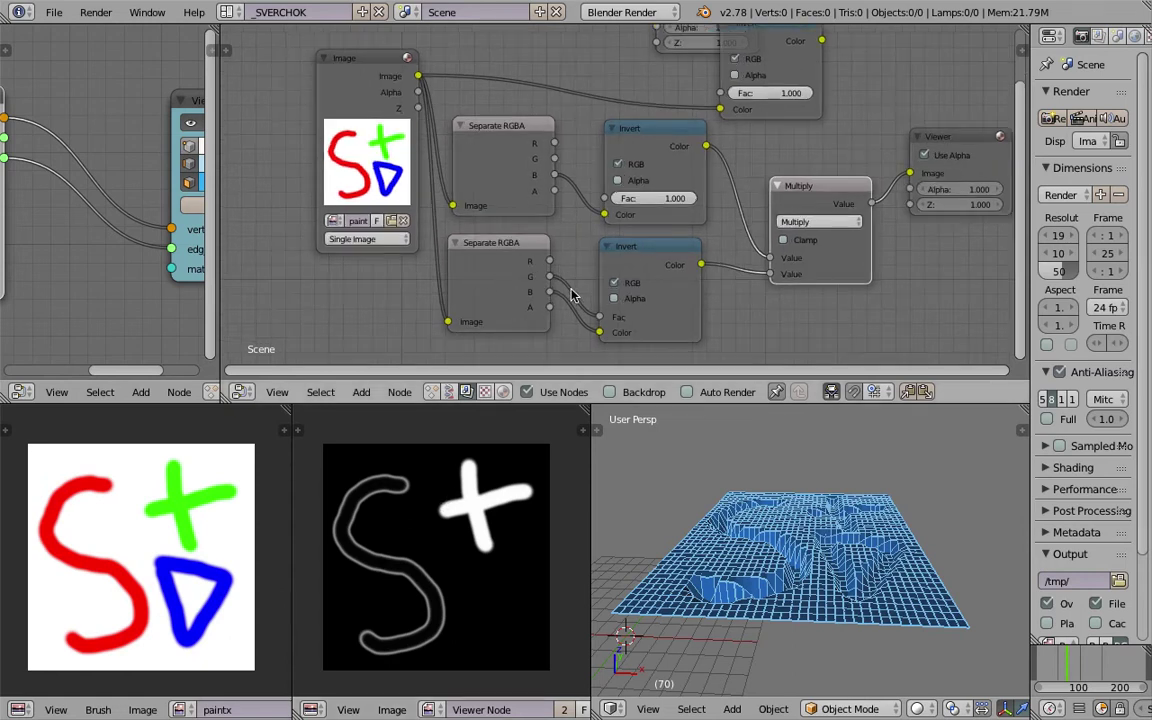
right_click_drag(575, 320, 576, 322, "ctrl")
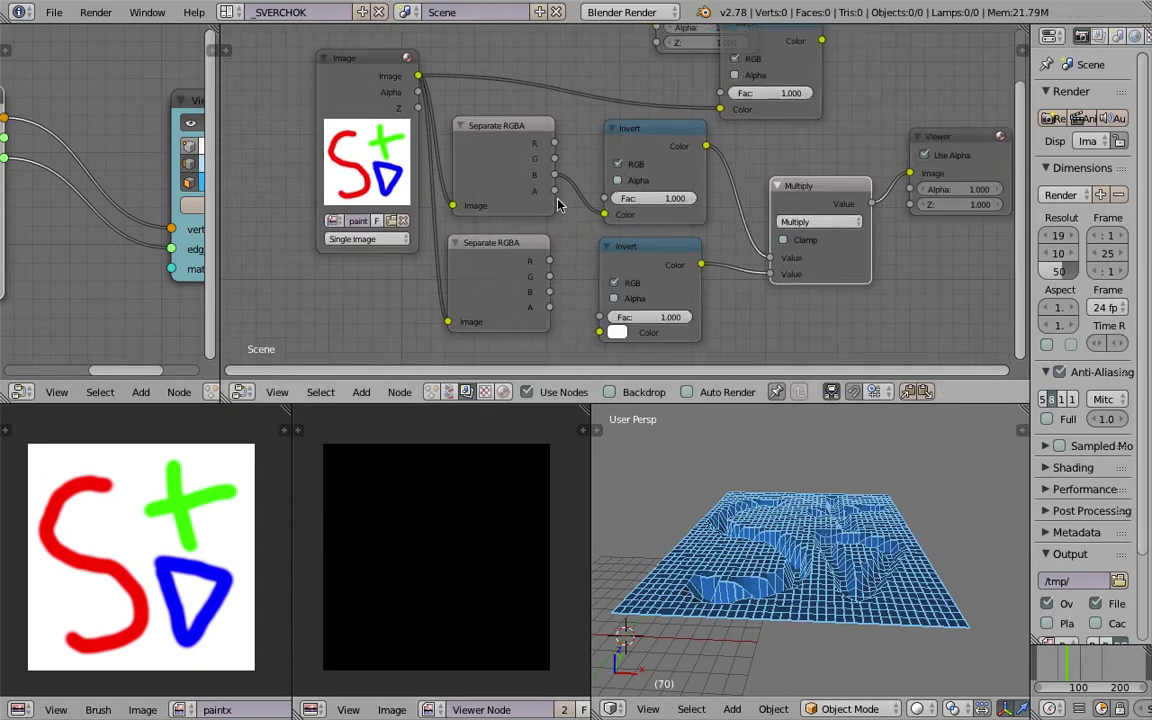
right_click_drag(577, 200, 573, 172, "ctrl")
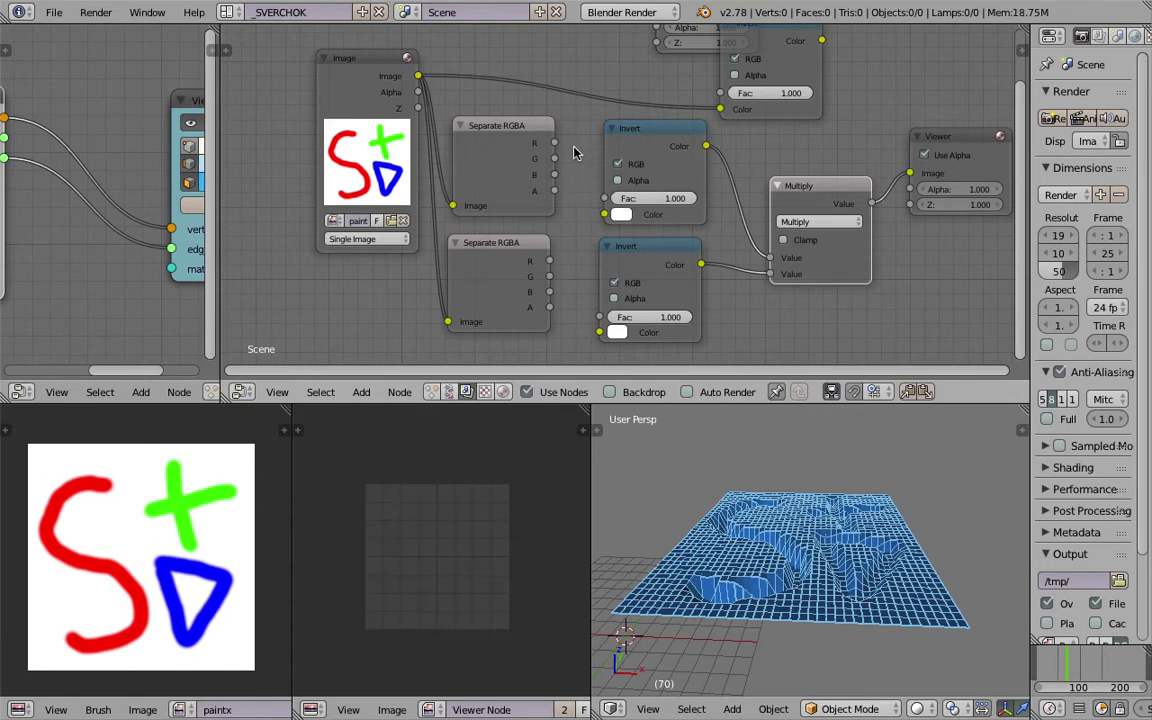
left_click_drag(554, 158, 604, 214)
left_click_drag(549, 292, 600, 333)
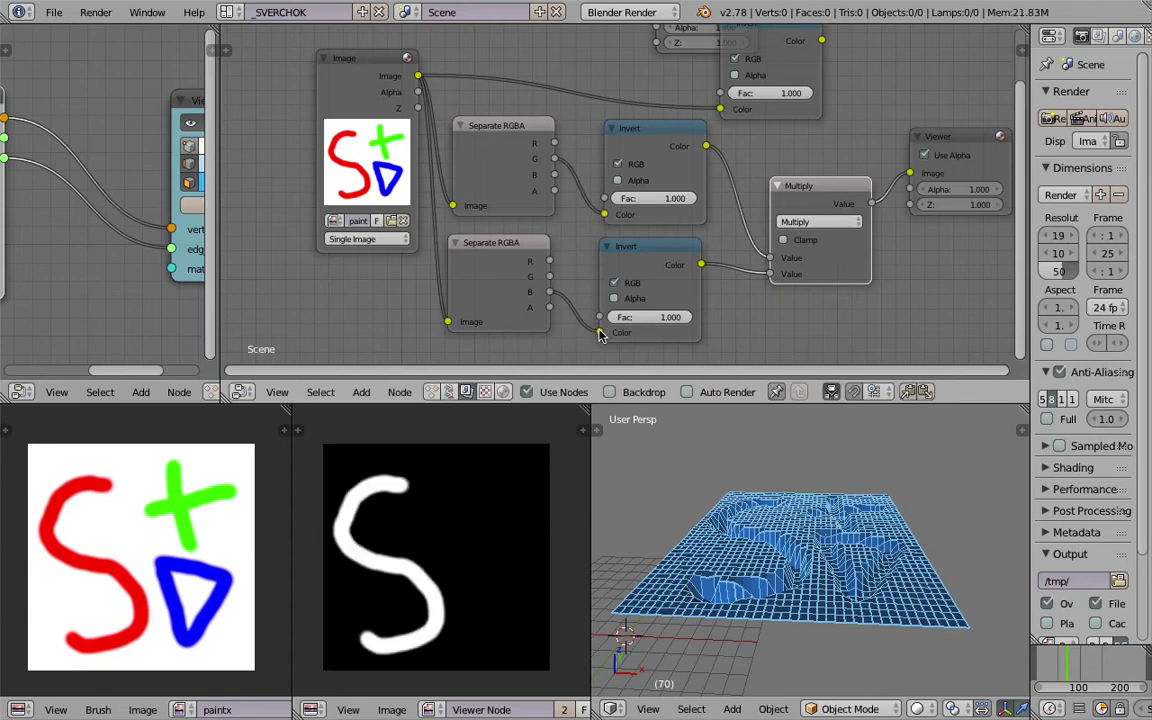
Move the Multiply node and the two channel Invert nodes into a compact layout and save the file
left_click_drag(795, 190, 756, 165)
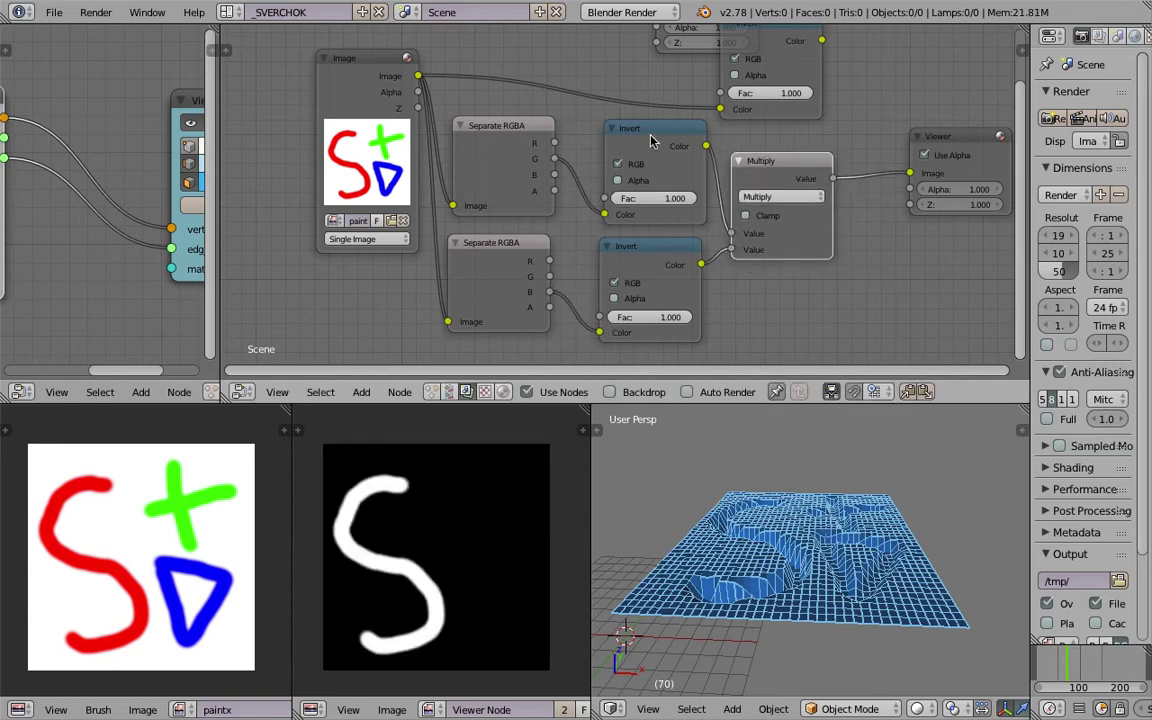
left_click_drag(651, 140, 636, 136)
left_click_drag(662, 246, 644, 249)
left_click_drag(782, 170, 767, 164)
key("ctrl+s")
left_click(767, 166)
middle_click_drag(785, 174, 738, 173)
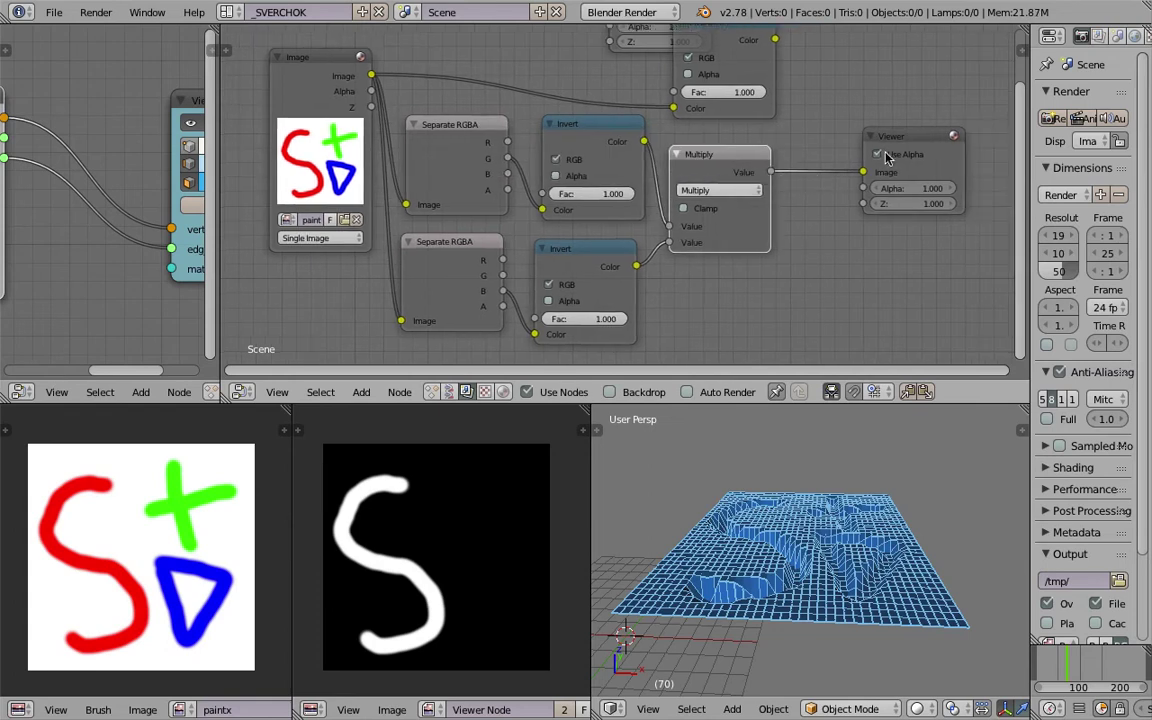
Reposition the Viewer and Image nodes at the two ends of the compositing chain and save the file
left_click_drag(895, 143, 873, 155)
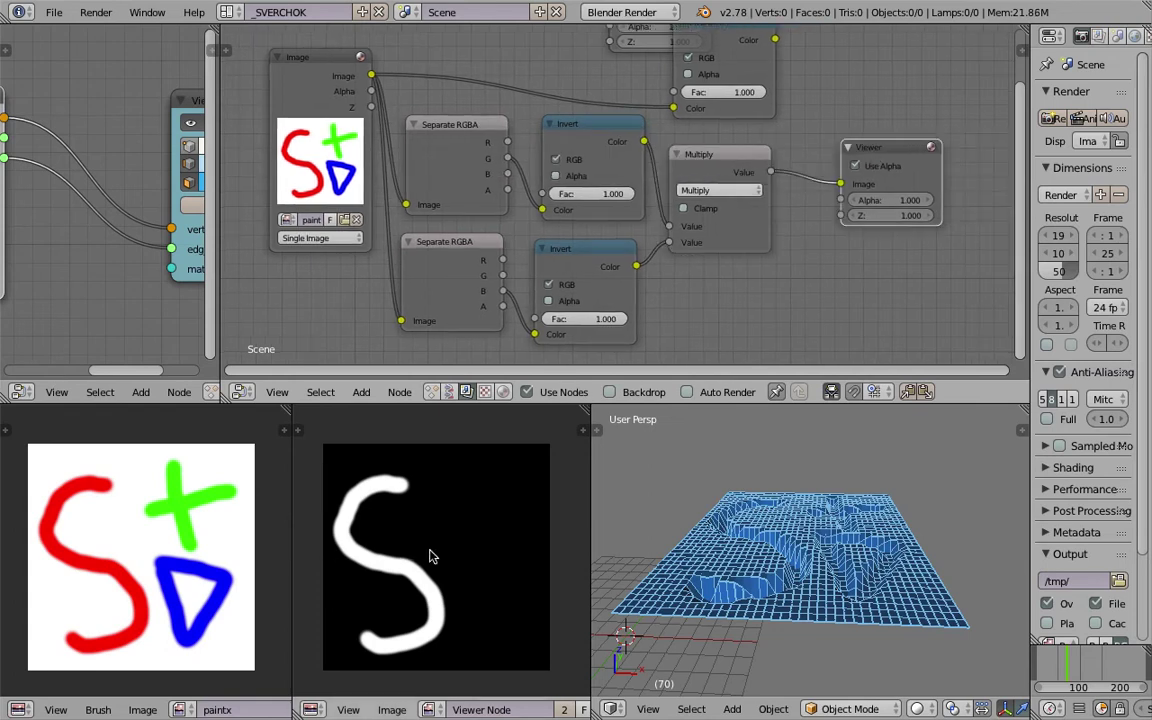
scroll(653, 304, "down", 1)
key("ctrl+s")
left_click(664, 306)
mouse_move(756, 301)
middle_mouse_down()
mouse_move(747, 293)
mouse_move(759, 313)
middle_mouse_up()
left_click_drag(397, 107, 351, 102)
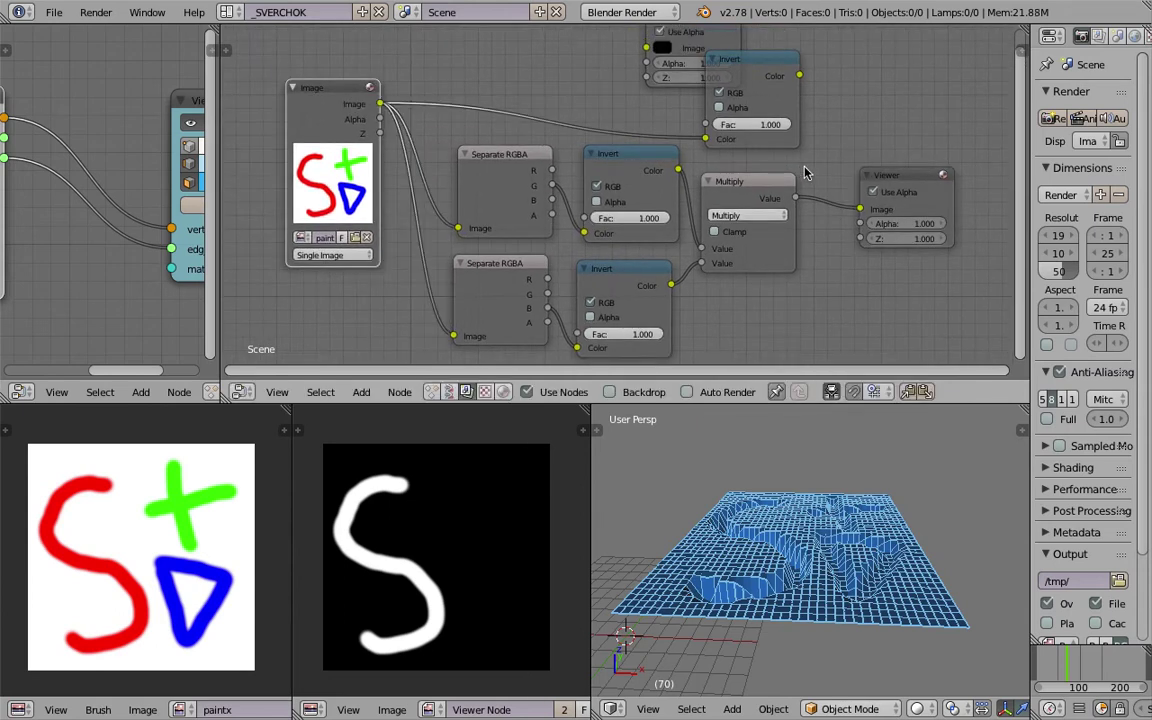
left_click_drag(888, 178, 874, 189)
key("ctrl+s")
left_click(874, 189)
Separate the overlapping Composite node and unused Invert node above the chain and save the file
scroll(735, 231, "down", 2)
middle_click_drag(735, 231, 733, 244)
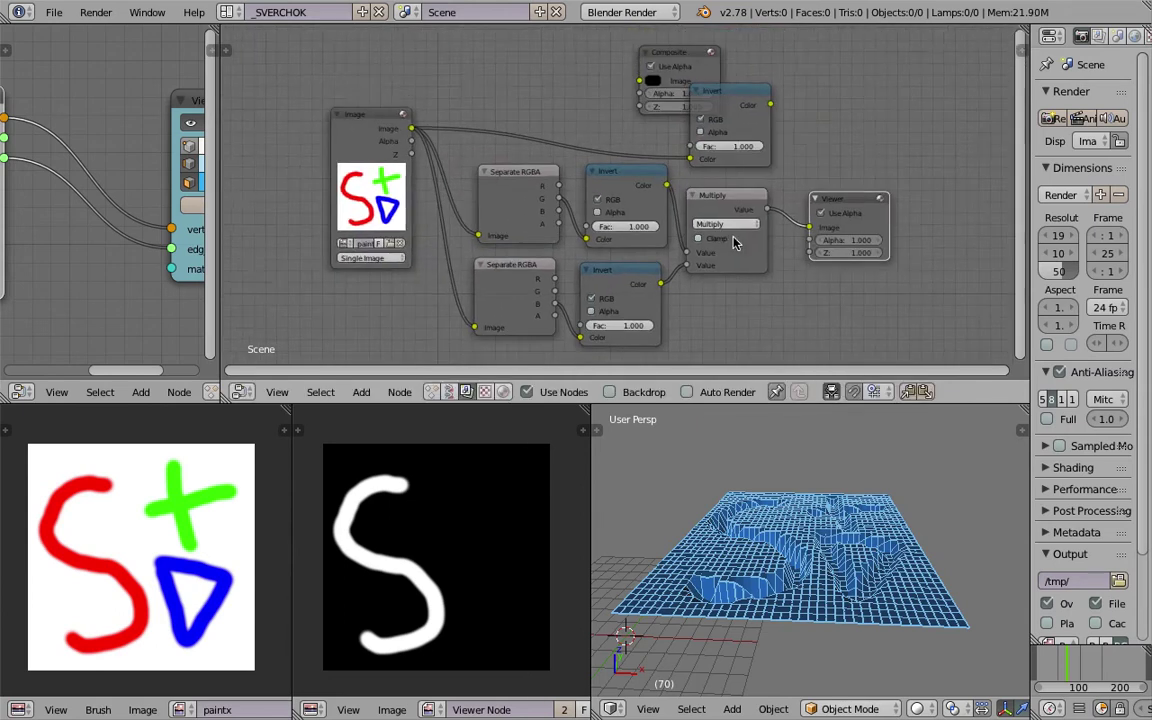
scroll(733, 244, "up", 1)
left_click_drag(671, 70, 548, 70)
key("ctrl+s")
left_click_drag(757, 102, 745, 74)
key("ctrl+s")
left_click(744, 74)
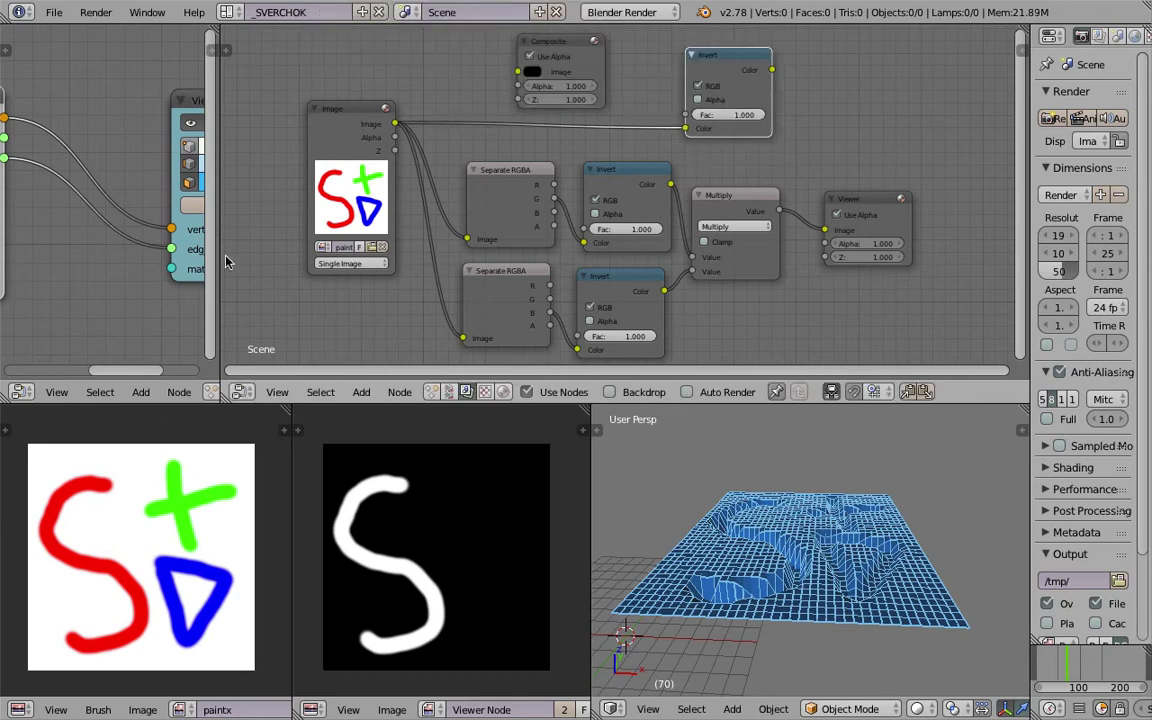
Widen the Sverchok node editor to show the Image and Viewer Draw nodes, and save the file
left_click_drag(219, 243, 742, 262)
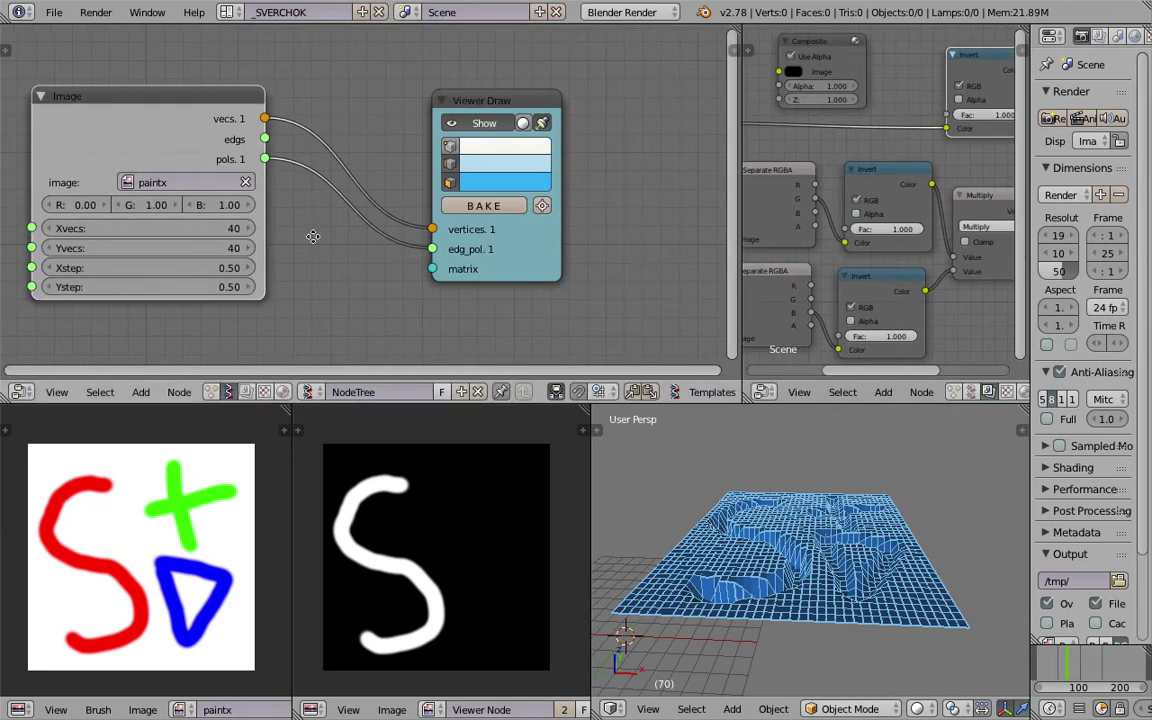
middle_click_drag(314, 237, 356, 229)
key("ctrl+s")
left_click(332, 236)
Set the Sverchok Image node's image to Viewer Node
scroll(300, 220, "down", 2)
middle_click_drag(240, 195, 298, 190)
scroll(298, 190, "up", 1)
left_click(290, 172)
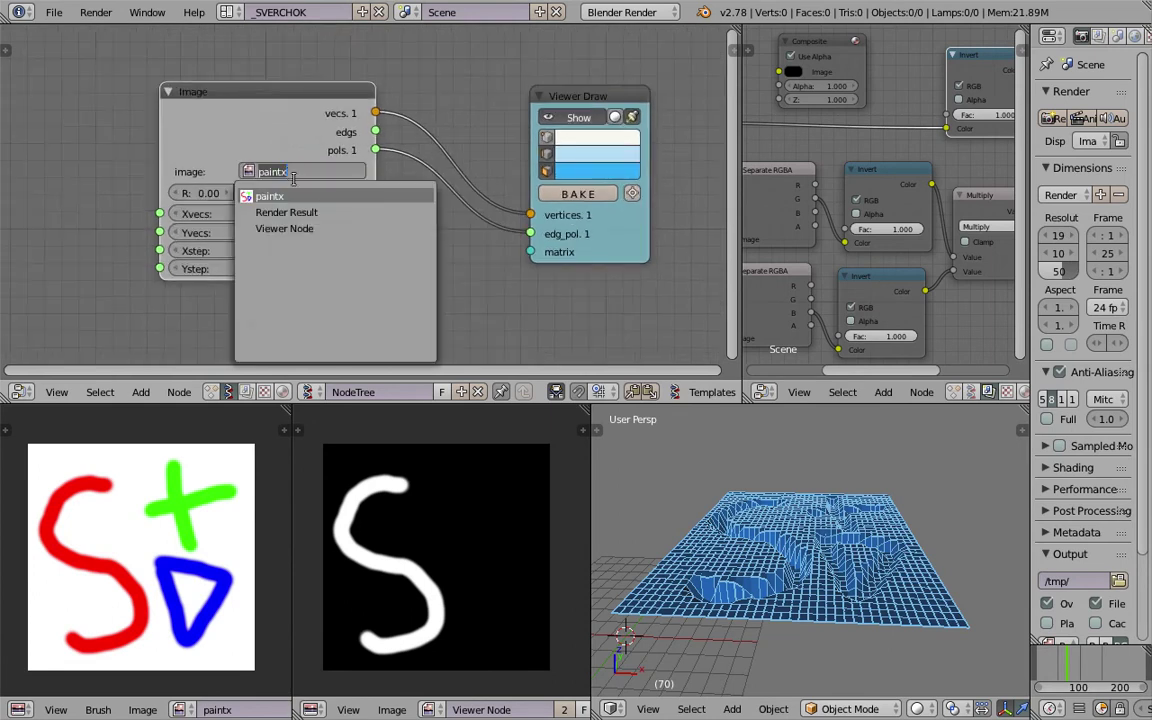
left_click(311, 228)
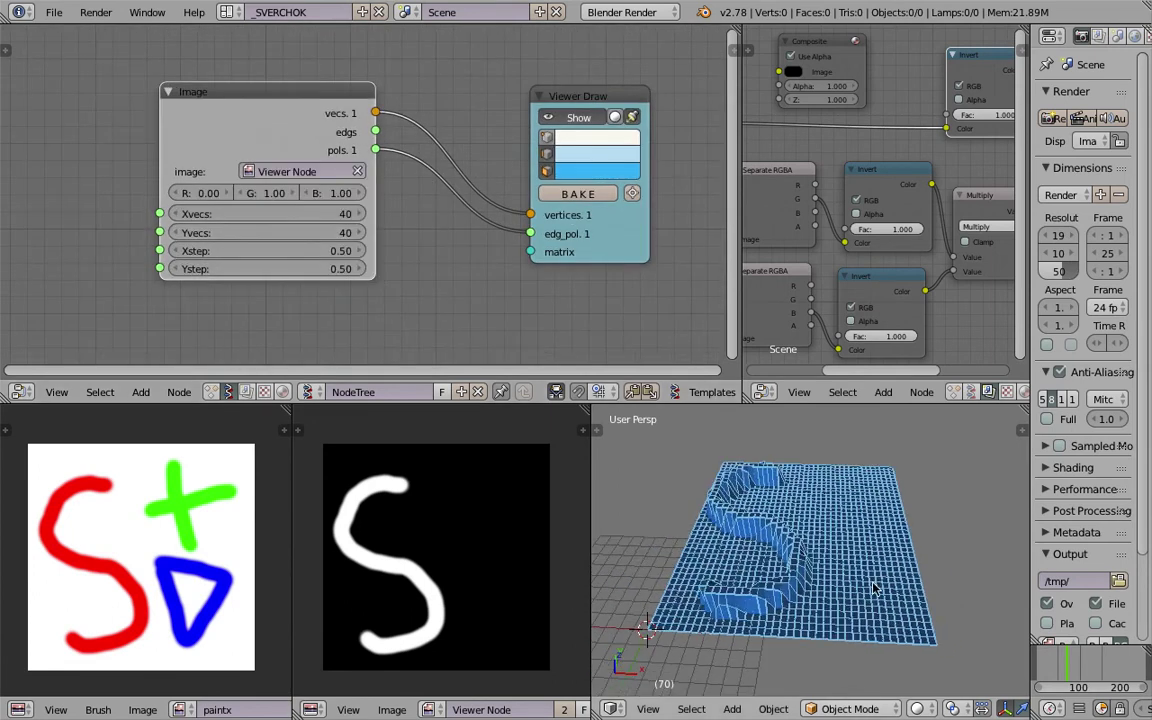
Add a Vector out node and connect it to the Image node's vecs output
middle_click_drag(980, 640, 752, 588)
middle_click_drag(775, 510, 784, 470)
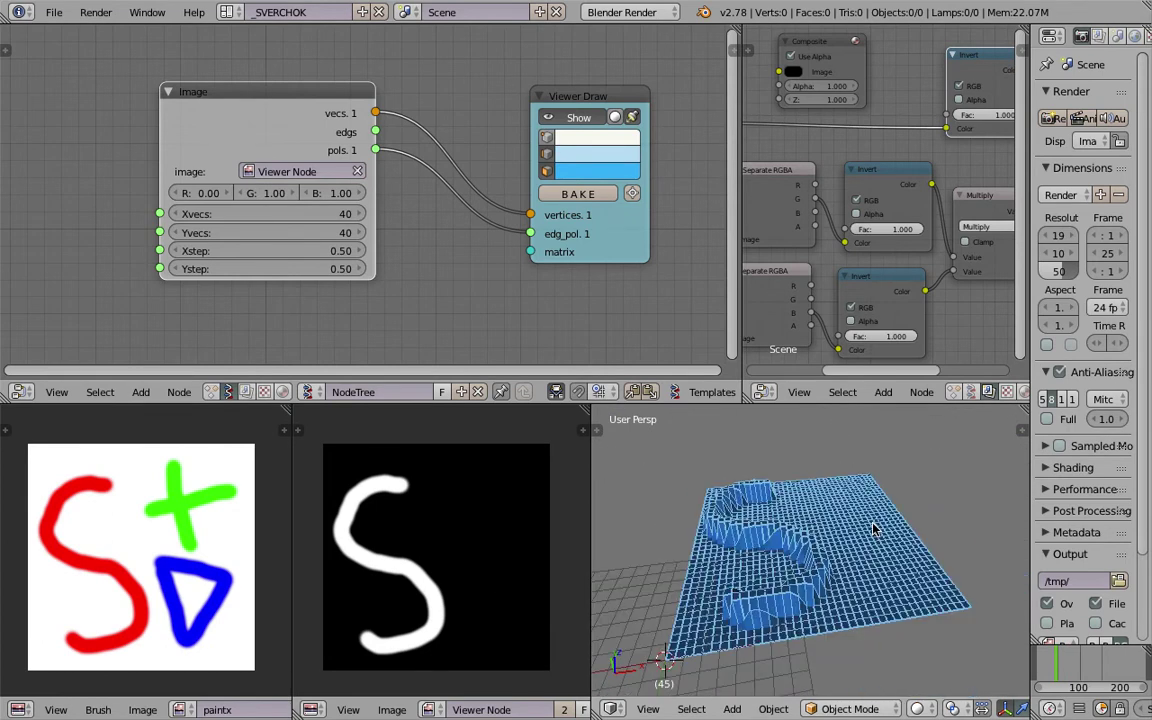
left_click_drag(276, 93, 143, 119)
key("shift+a")
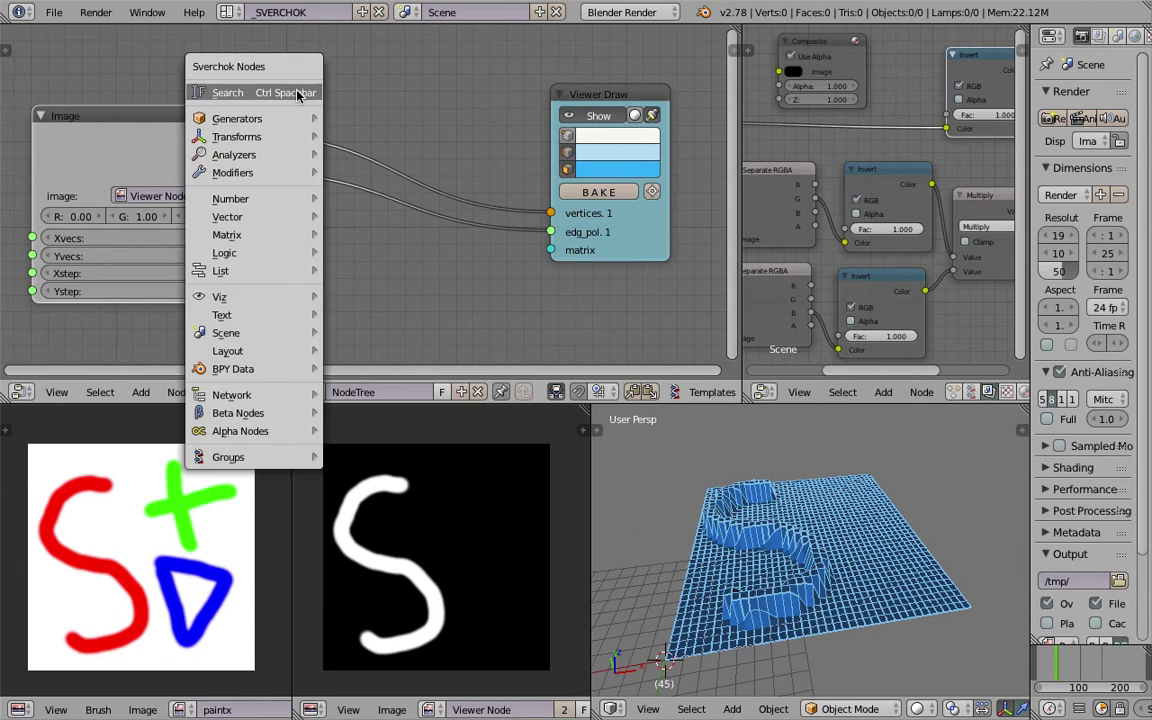
left_click(301, 93)
type("vector")
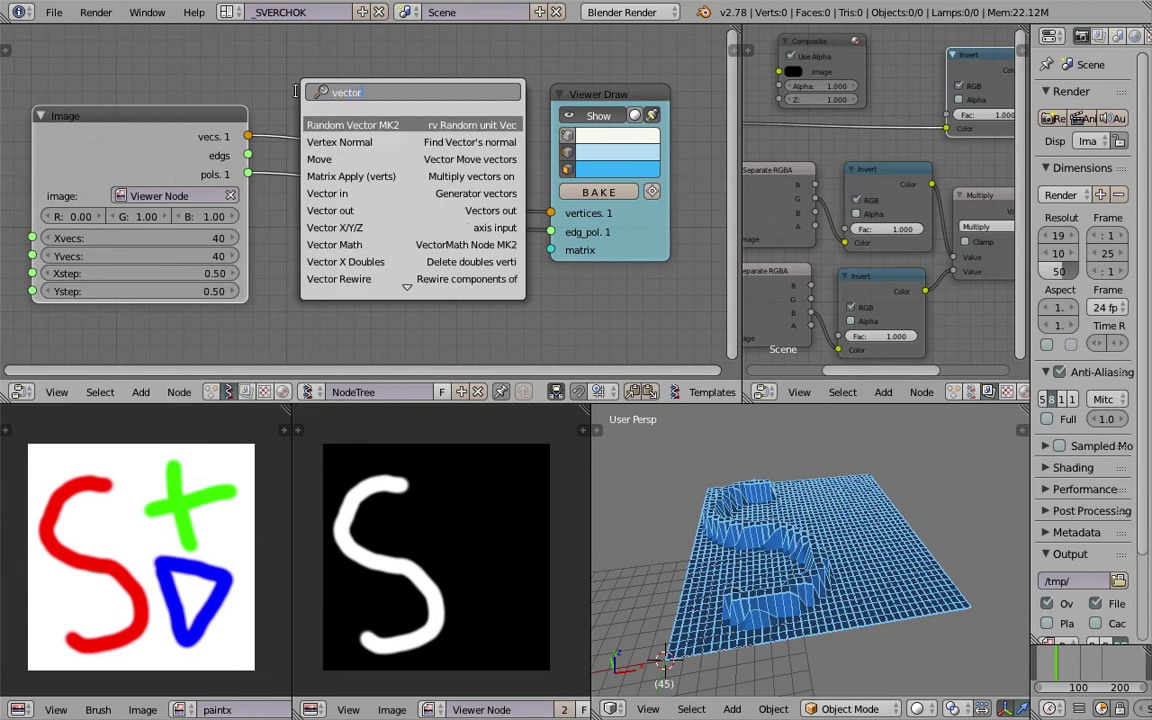
type("tor o")
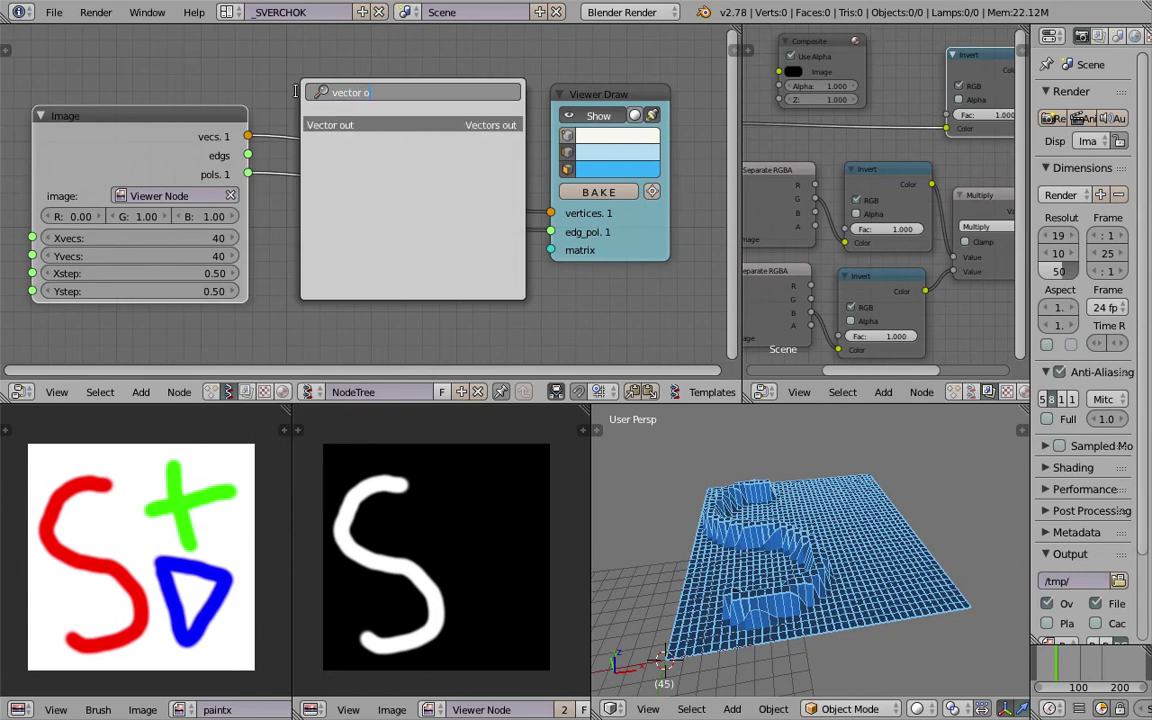
key("Return")
left_click(340, 80)
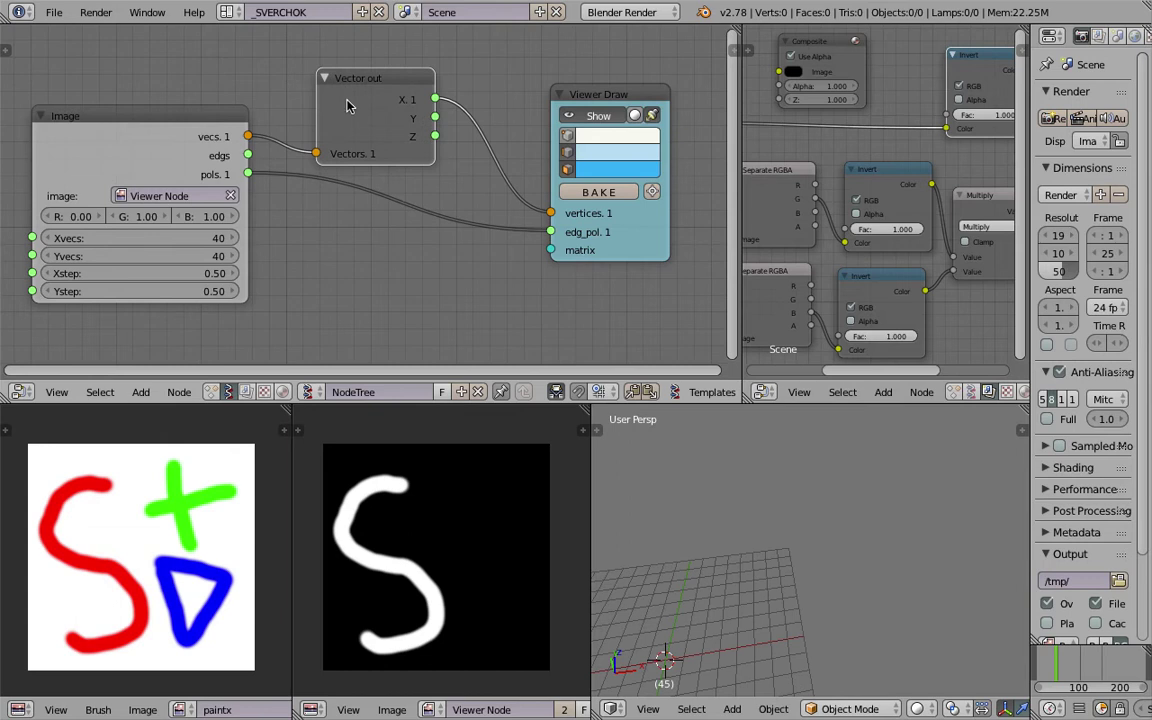
Cut the link from the Vector out node to Viewer Draw and space the Image, Vector out and Viewer Draw nodes apart
left_click_drag(462, 89, 440, 110, "ctrl")
left_click_drag(612, 98, 637, 116)
scroll(463, 131, "down", 1)
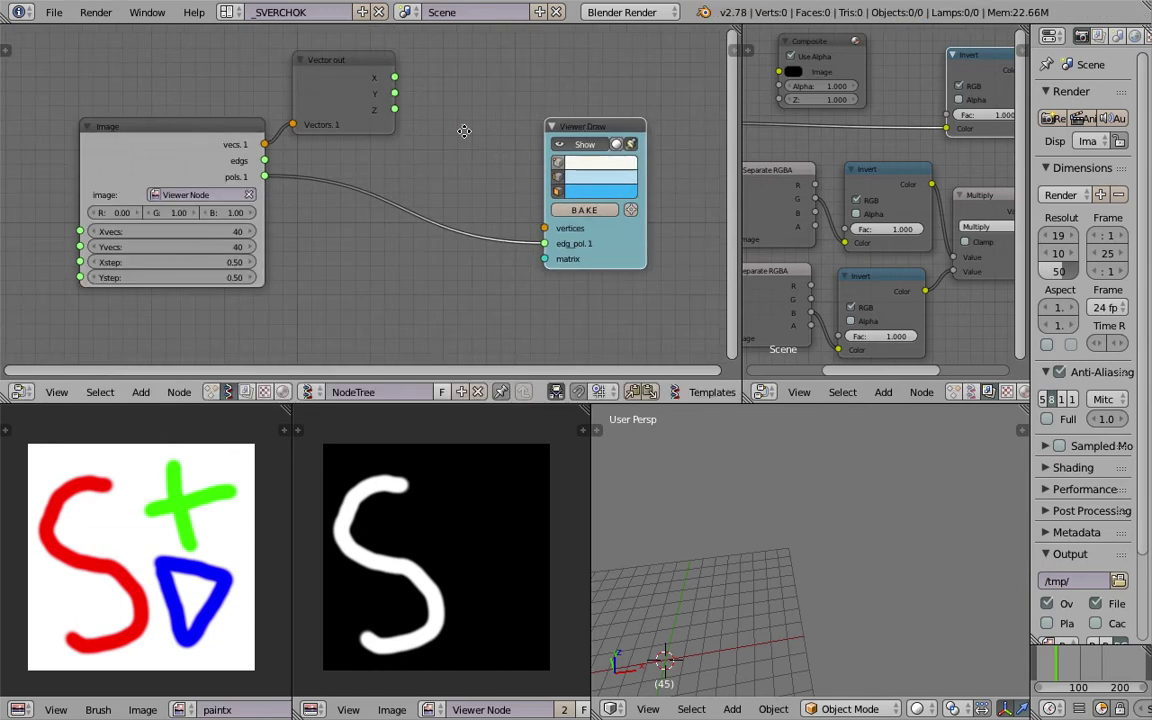
middle_click_drag(463, 131, 449, 152)
left_click_drag(245, 149, 194, 146)
scroll(298, 125, "up", 2)
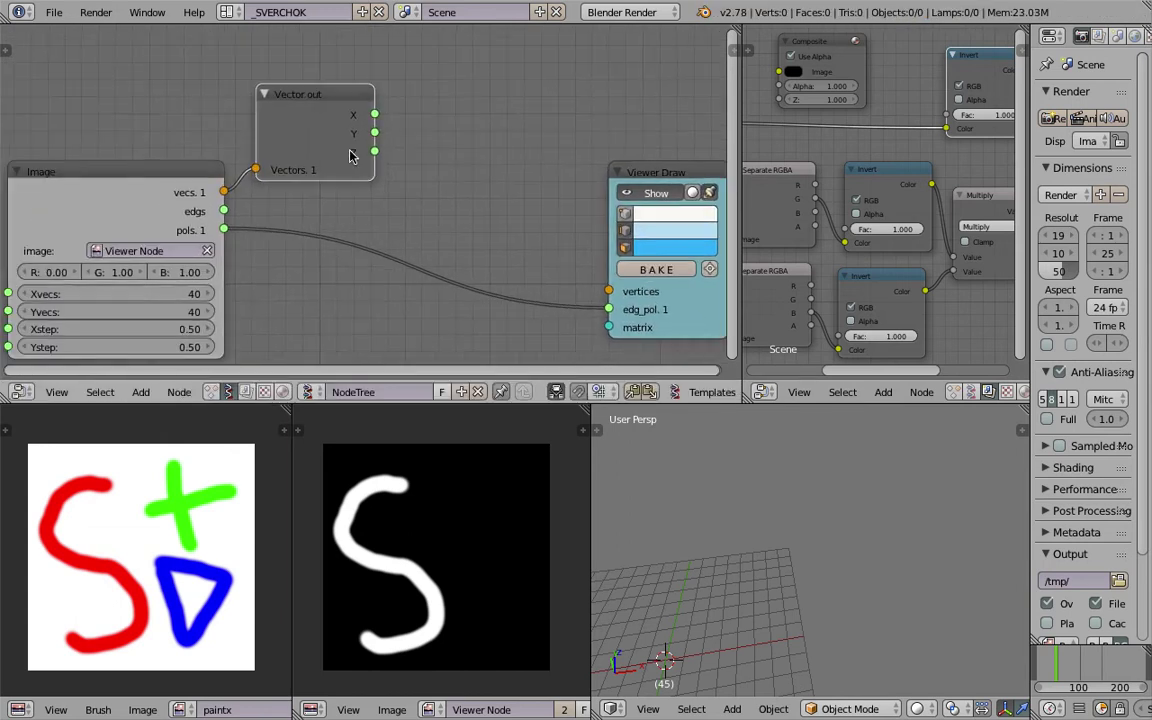
scroll(300, 146, "up", 1)
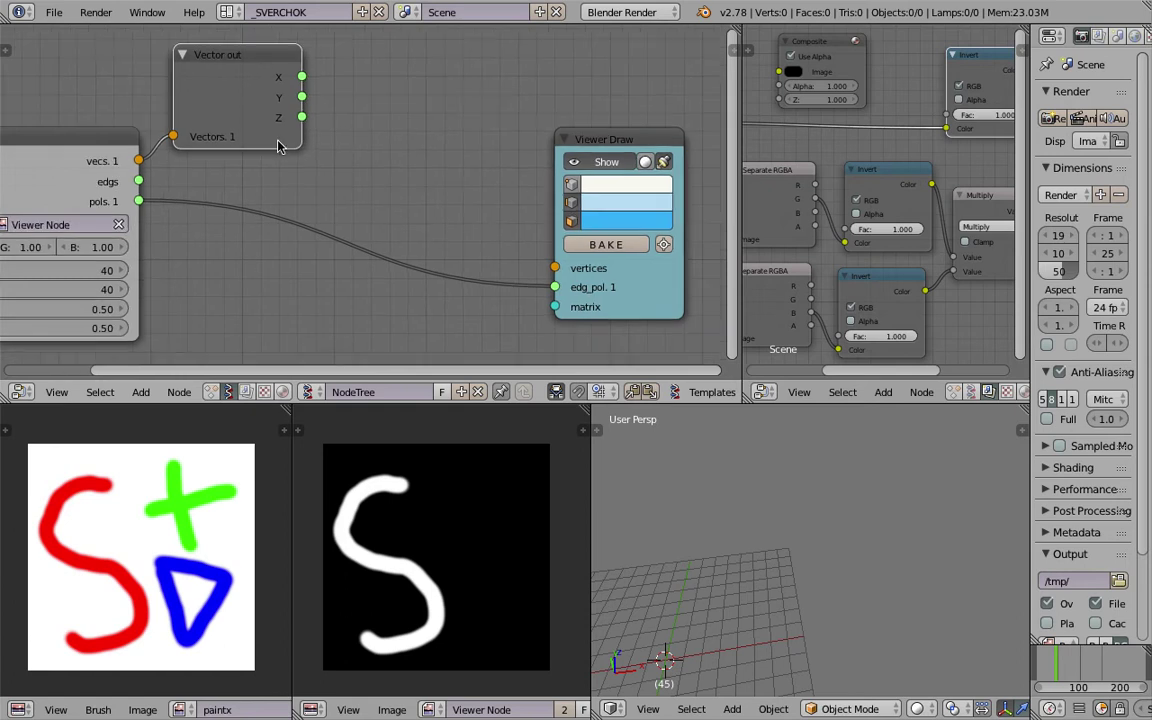
left_click_drag(302, 117, 338, 100)
left_click_drag(576, 147, 591, 148)
Add a Logic functions node and connect Vector out's Z output to its x input
key("shift+a")
left_click(372, 96)
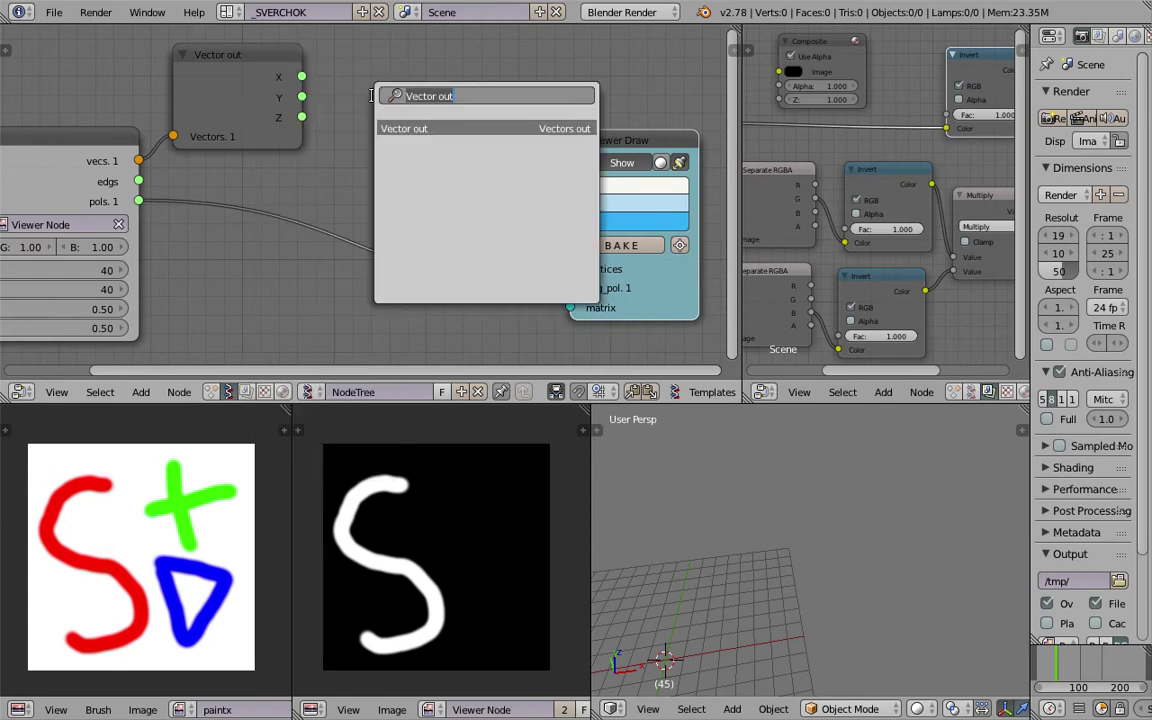
key("BackSpace")
key("BackSpace")
key("BackSpace")
key("BackSpace")
key("BackSpace")
key("BackSpace")
key("BackSpace")
key("BackSpace")
key("BackSpace")
key("BackSpace")
type("and")
key("Return")
left_click(365, 97)
left_click_drag(301, 117, 380, 156)
Set the logic node's function to >= with y at 0.00, and move the node closer to Vector out
left_click(458, 133)
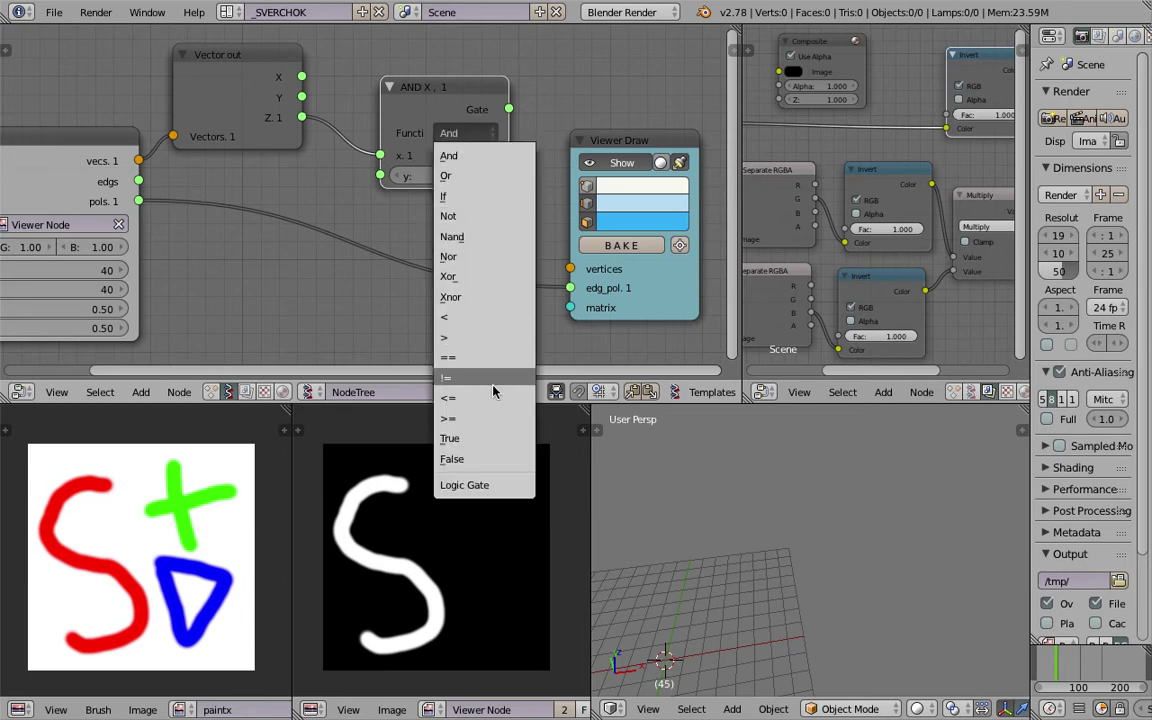
left_click(491, 399)
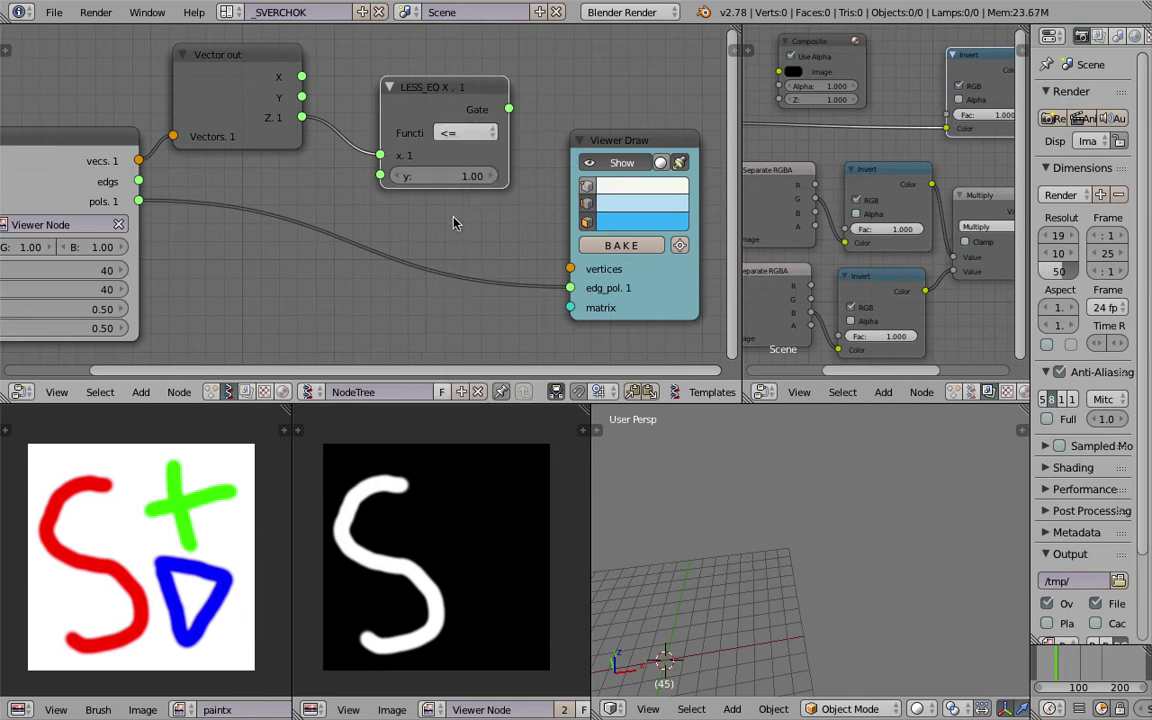
left_click(465, 133)
left_click(450, 384)
left_click_drag(444, 118, 402, 104)
middle_click_drag(477, 103, 446, 106)
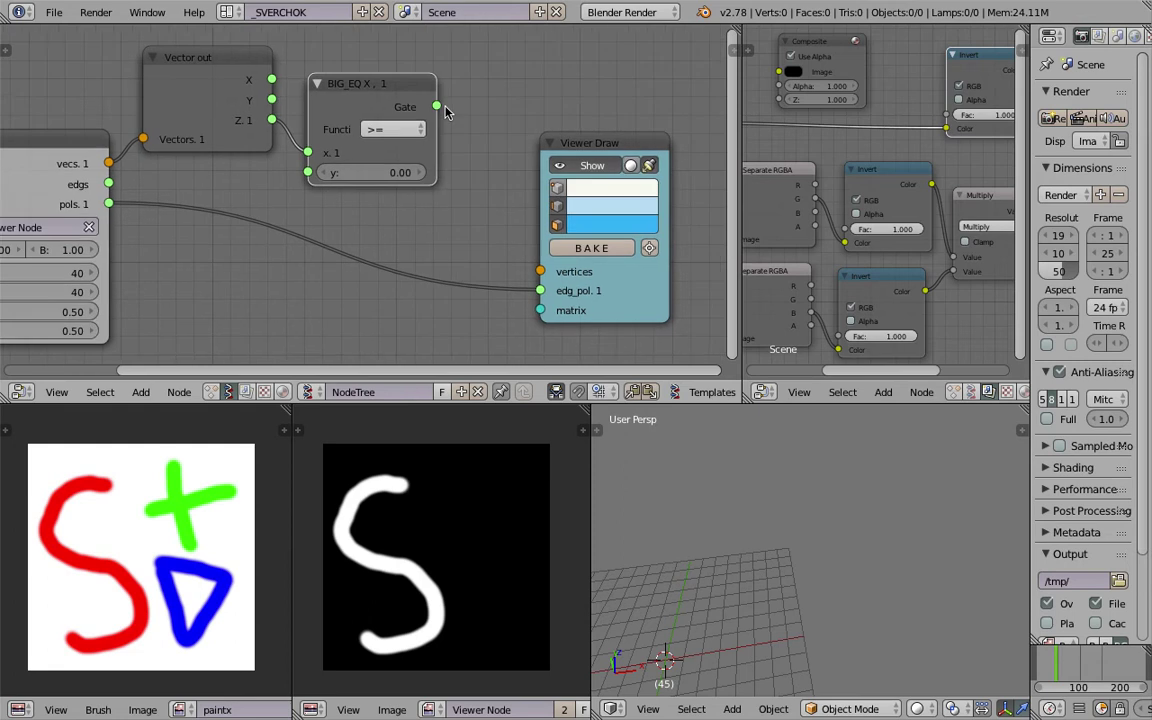
Move the Viewer Draw node farther from the logic node to make room for another node
left_click_drag(580, 152, 645, 180)
scroll(540, 154, "down", 3)
middle_click_drag(525, 154, 432, 122)
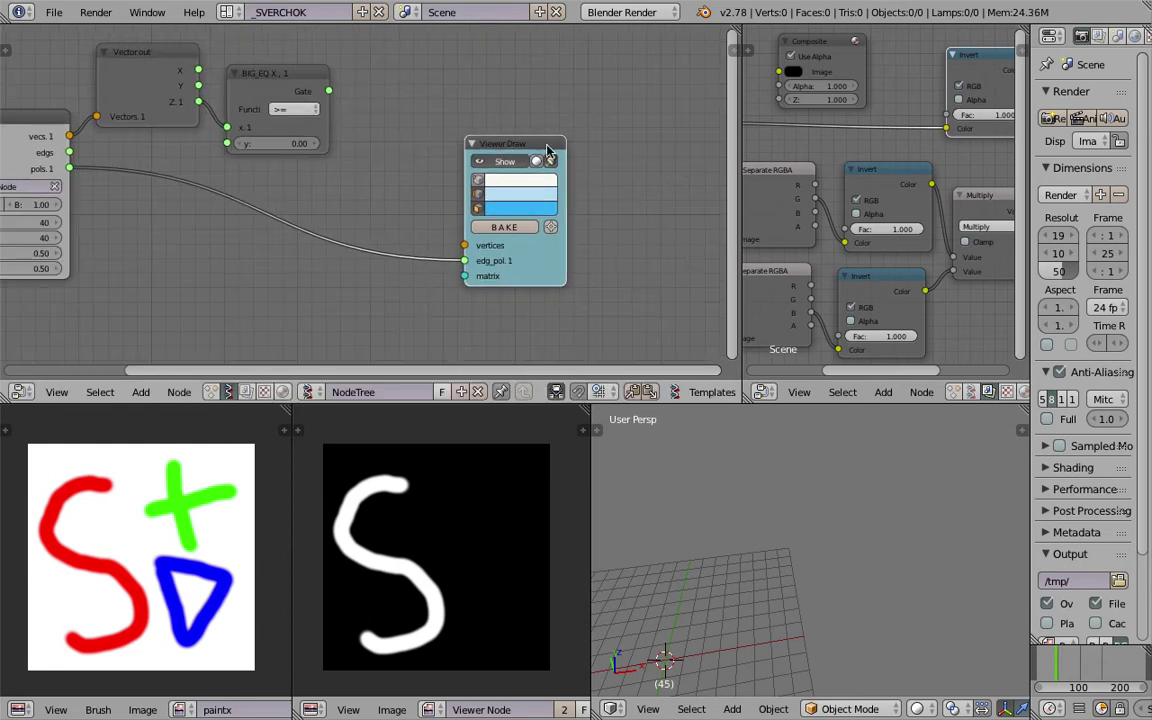
left_click_drag(492, 137, 558, 144)
middle_click_drag(474, 150, 504, 152)
Add a Mask Vertices node between the logic node and Viewer Draw
key("space")
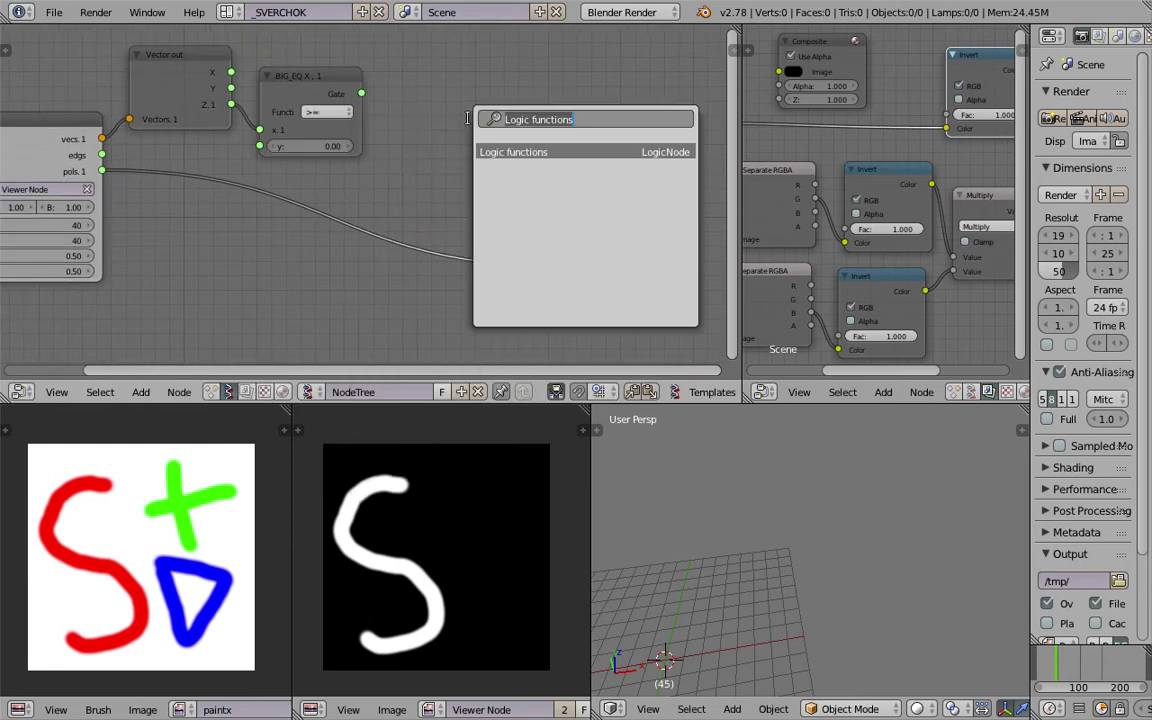
type("verti")
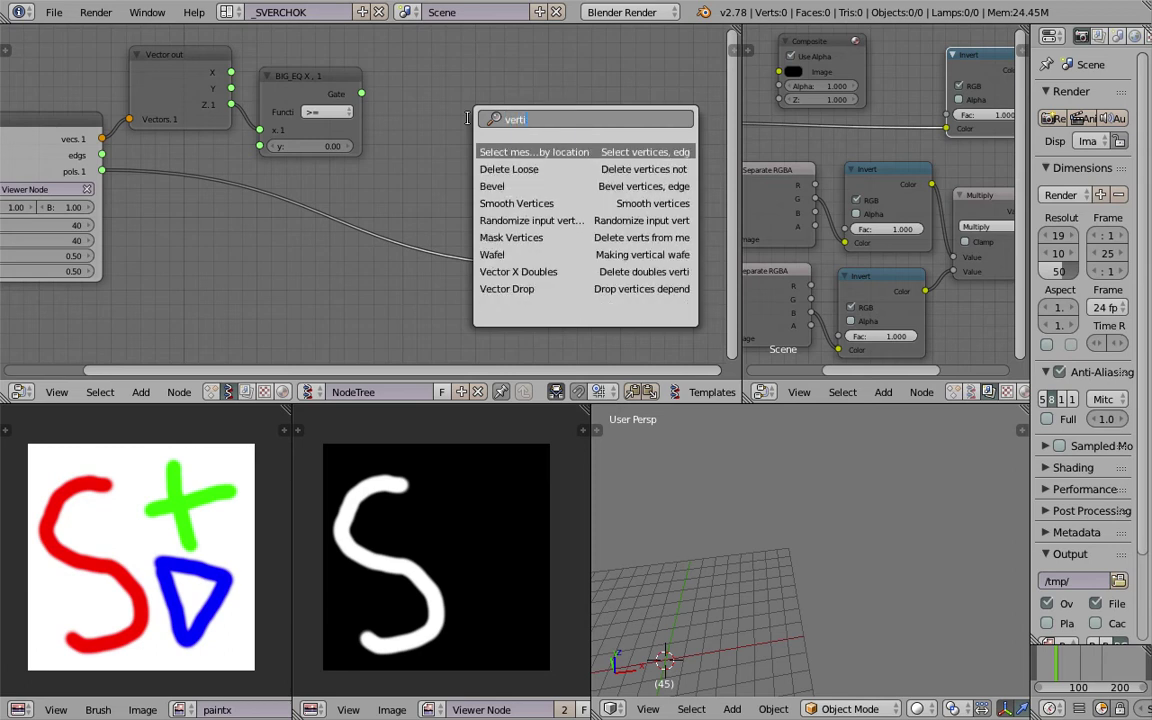
key("BackSpace")
key("BackSpace")
key("BackSpace")
key("BackSpace")
key("BackSpace")
type("mask")
key("Down")
key("Down")
key("Down")
key("Down")
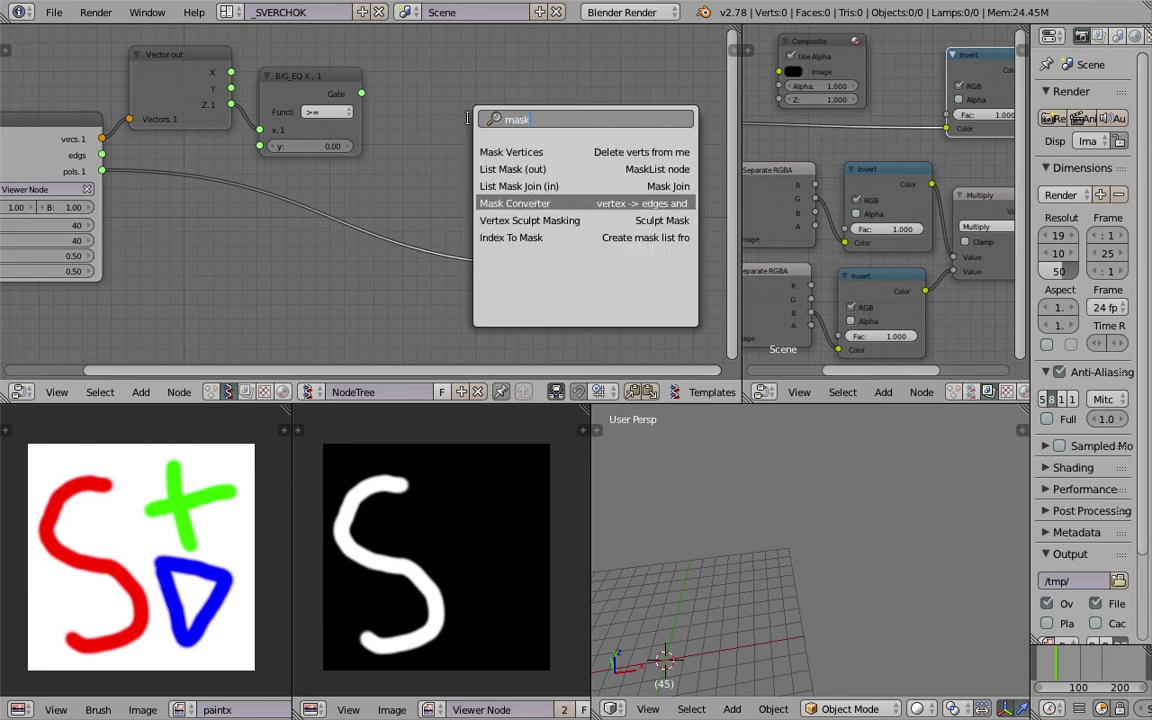
key("Up")
key("Up")
key("Up")
key("Up")
key("Return")
left_click(458, 118)
Route the Image node's vecs and pols through Mask Vertices into Viewer Draw, and connect the logic Gate to its Mask input
left_click_drag(102, 138, 458, 184)
left_click_drag(108, 178, 458, 200)
left_click_drag(553, 133, 552, 240)
left_click_drag(527, 191, 539, 220)
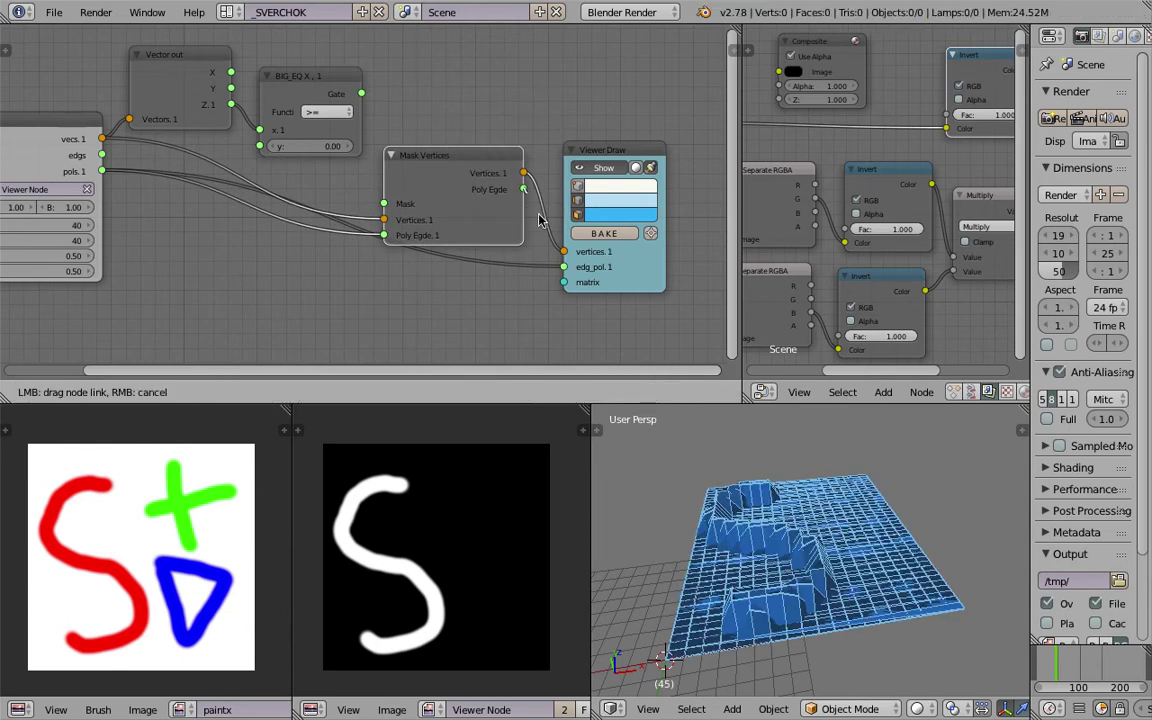
left_click_drag(564, 268, 565, 267)
left_click_drag(410, 154, 421, 138)
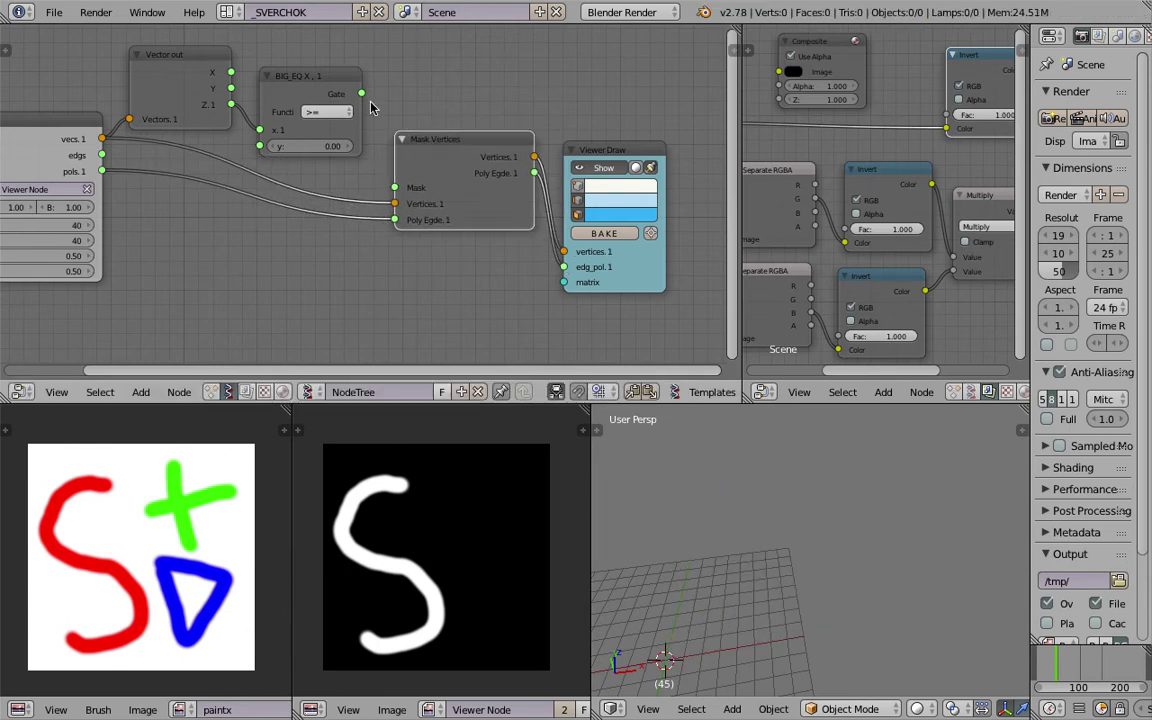
left_click_drag(362, 94, 394, 187)
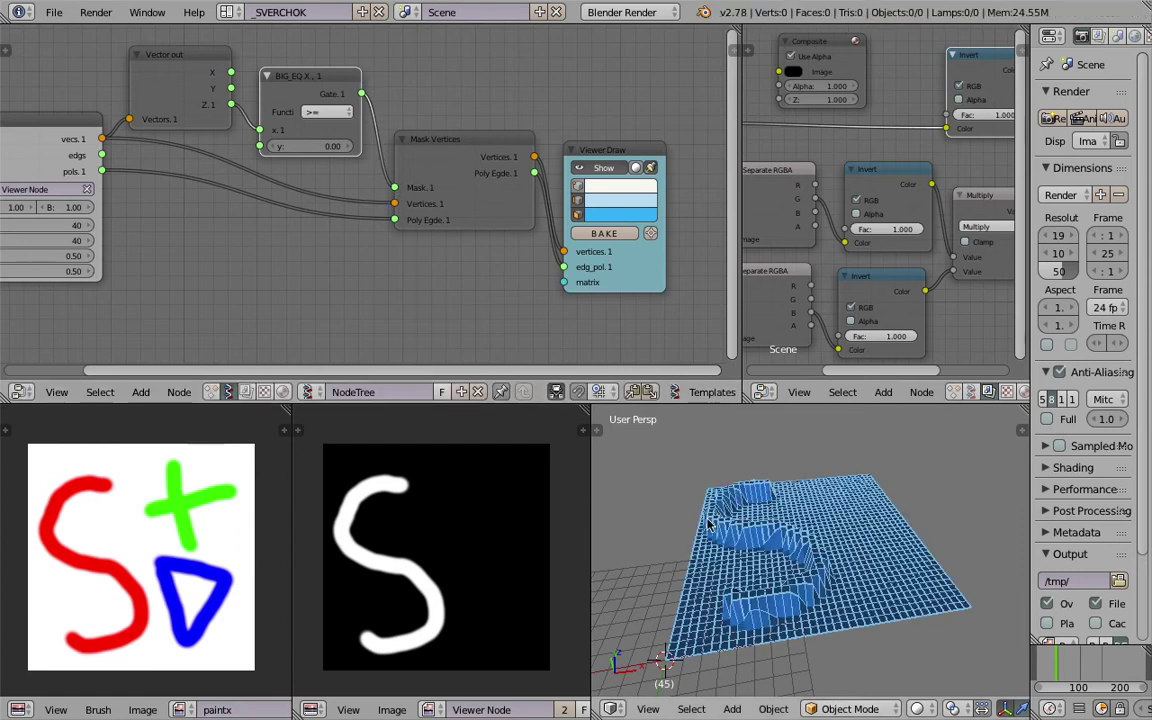
Set the logic node's y threshold to 0.45 to isolate the S shape
scroll(326, 183, "up", 1)
left_click_drag(300, 142, 324, 142)
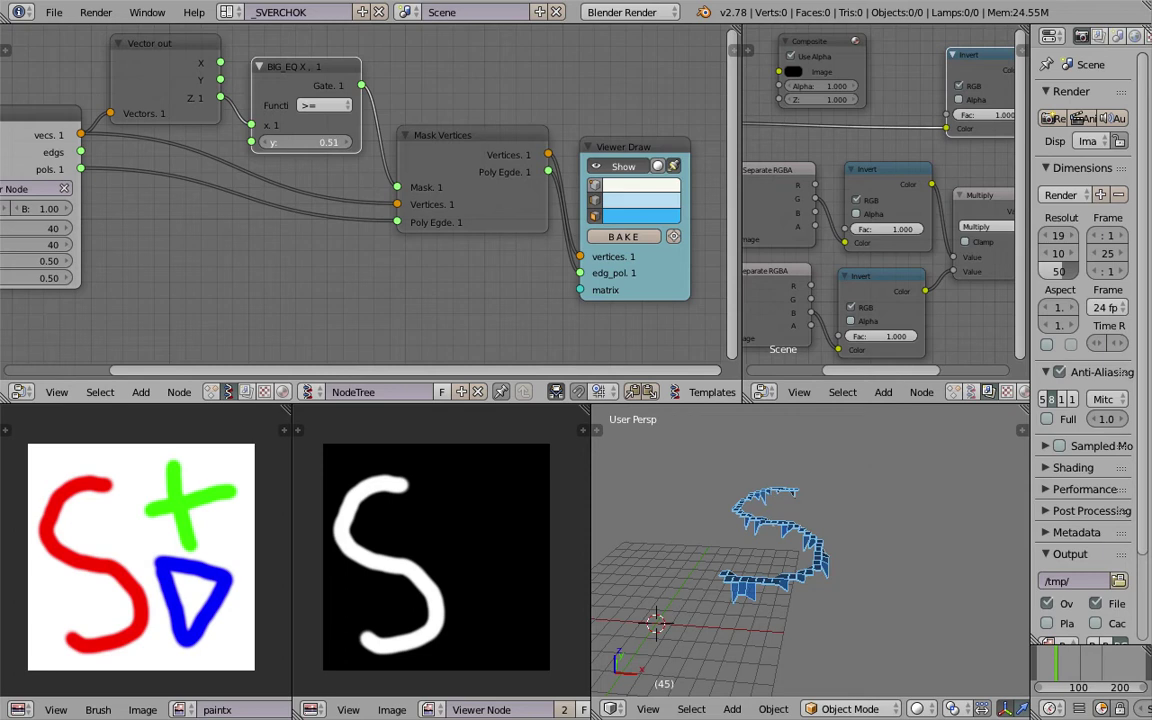
left_click_drag(324, 142, 336, 142)
mouse_move(780, 560)
middle_mouse_down()
mouse_move(797, 545)
mouse_move(650, 470)
mouse_move(856, 609)
mouse_move(840, 541)
mouse_move(803, 560)
middle_mouse_up()
Try the Image node's R weight at 1, followed by R, G and B all at 0
middle_click_drag(84, 170, 279, 173)
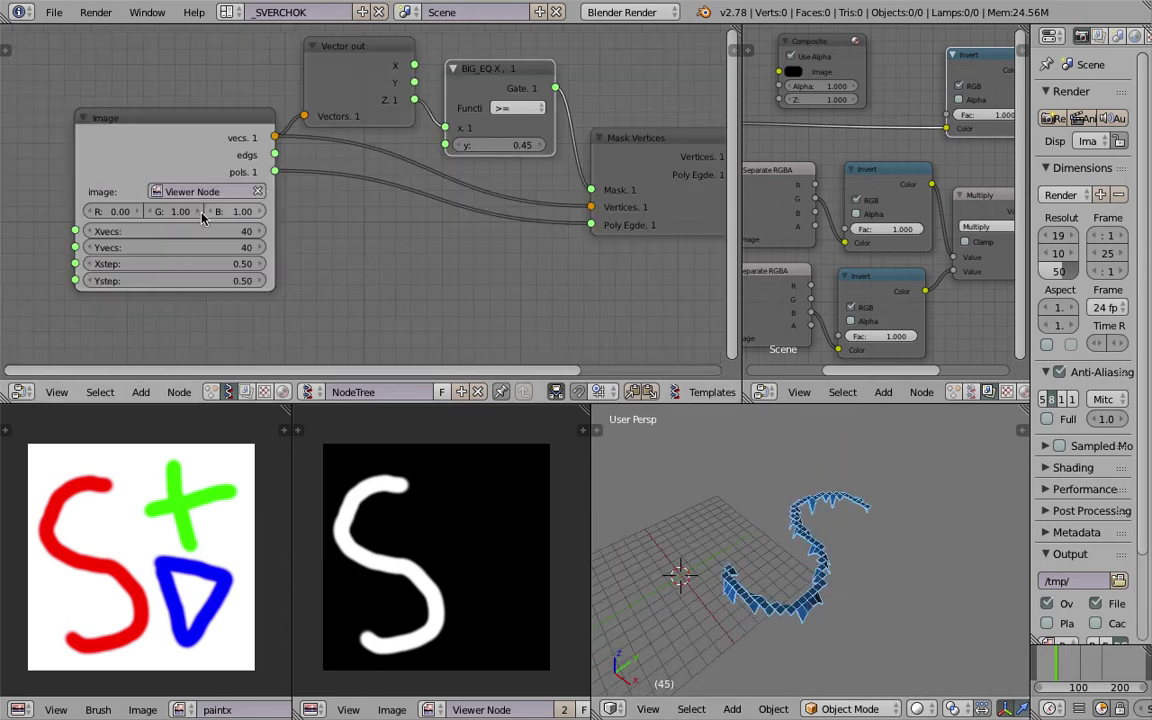
left_click(114, 212)
type("1")
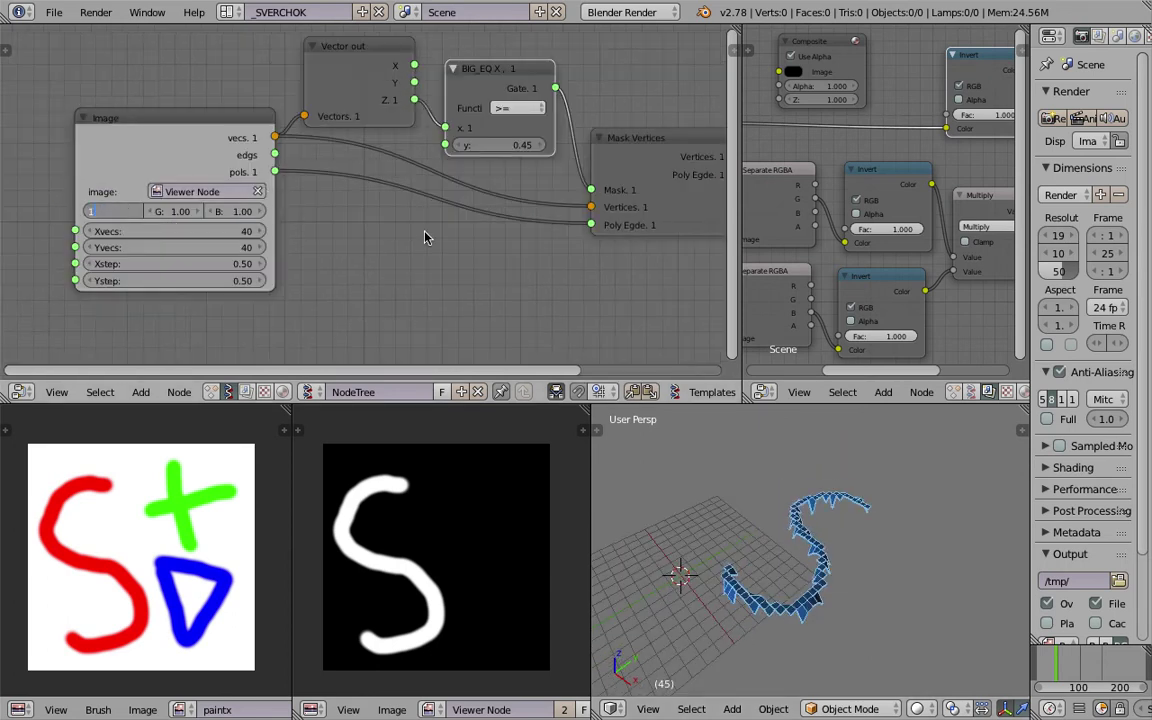
key("Return")
left_click(118, 211)
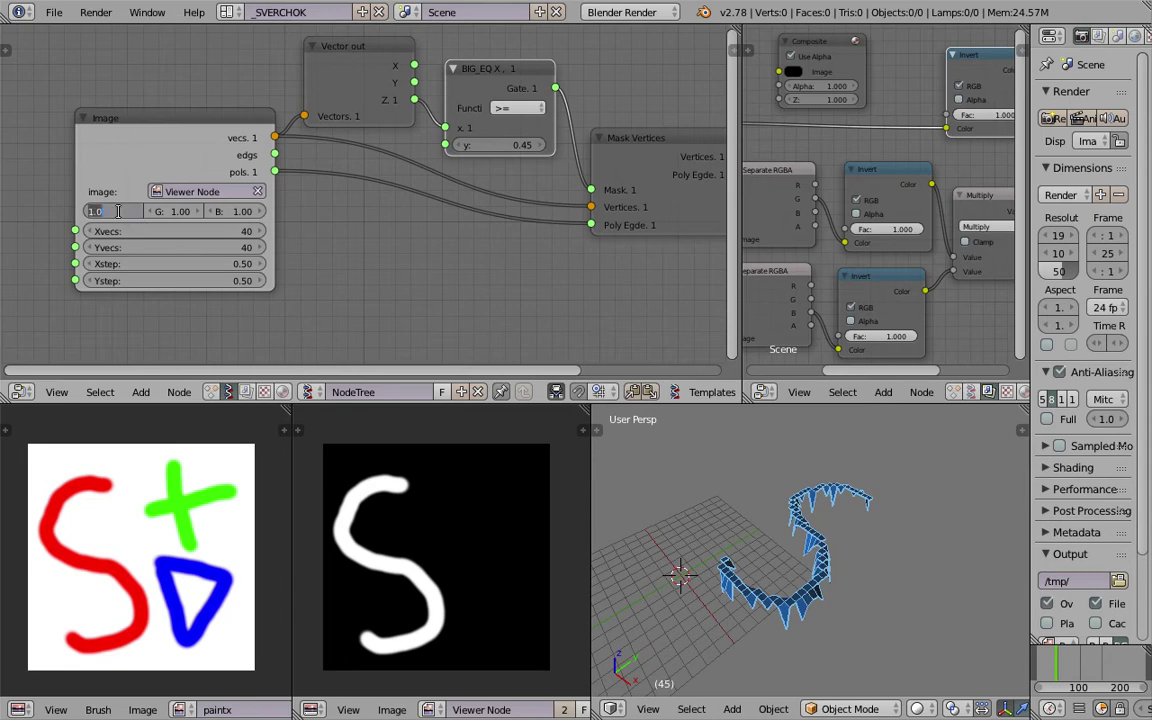
type("0")
key("Tab")
type("0")
key("Tab")
type("0")
key("Return")
Set the Image node's R, G and B weights to 1.00 each
left_click(120, 211)
type("1")
key("Tab")
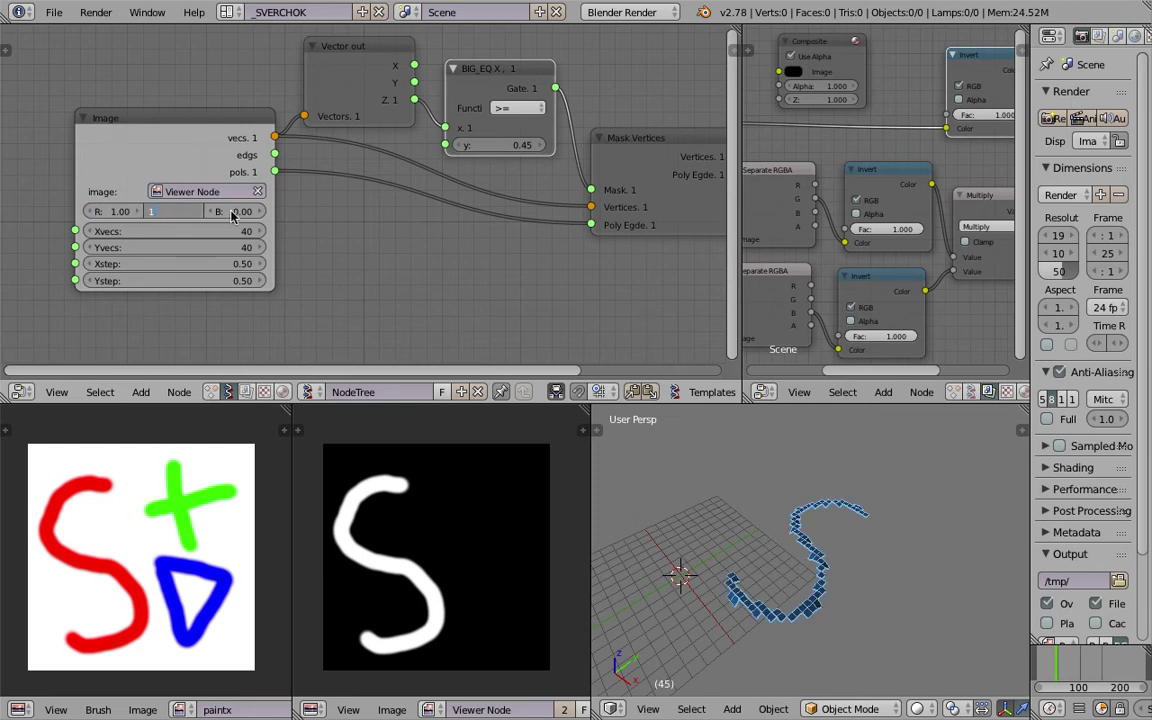
type("1")
key("Tab")
key("Return")
Set the logic node's y threshold to 0 and inspect the mesh in the 3D view
middle_click_drag(360, 232, 336, 222)
middle_click_drag(846, 590, 700, 470)
middle_click_drag(547, 268, 523, 278)
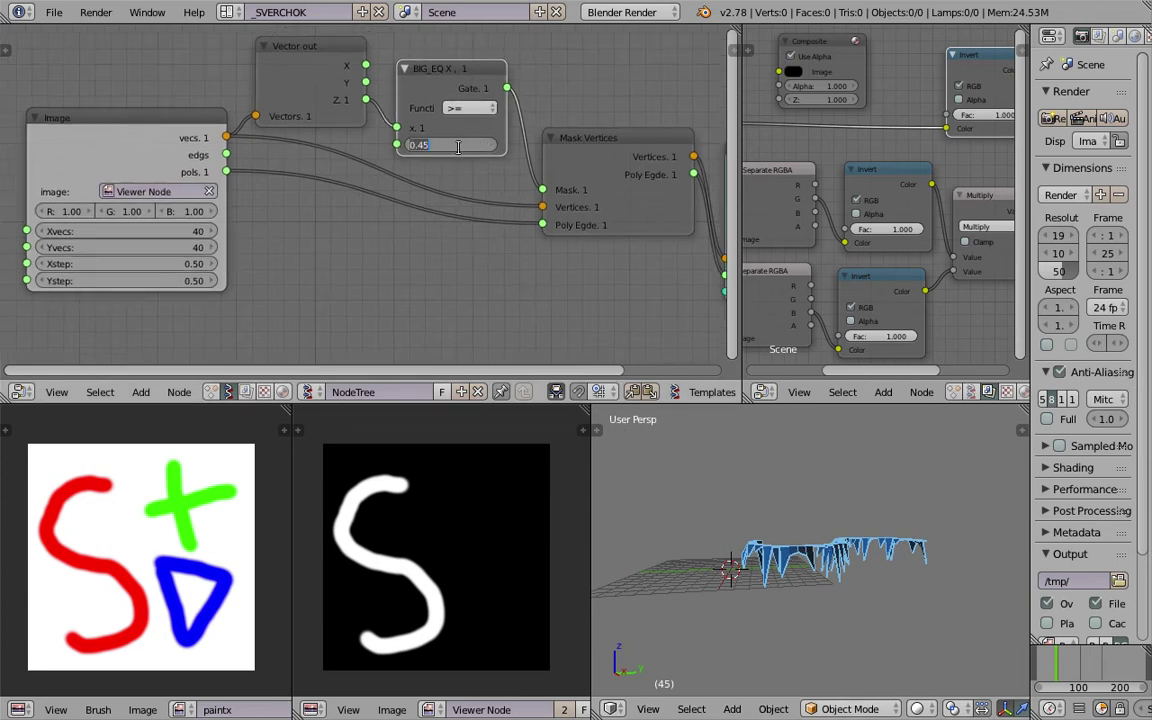
type("0")
key("Return")
middle_click_drag(715, 500, 830, 520)
middle_click_drag(740, 540, 772, 550)
Raise the logic node's y threshold to 0.27
left_click(474, 146)
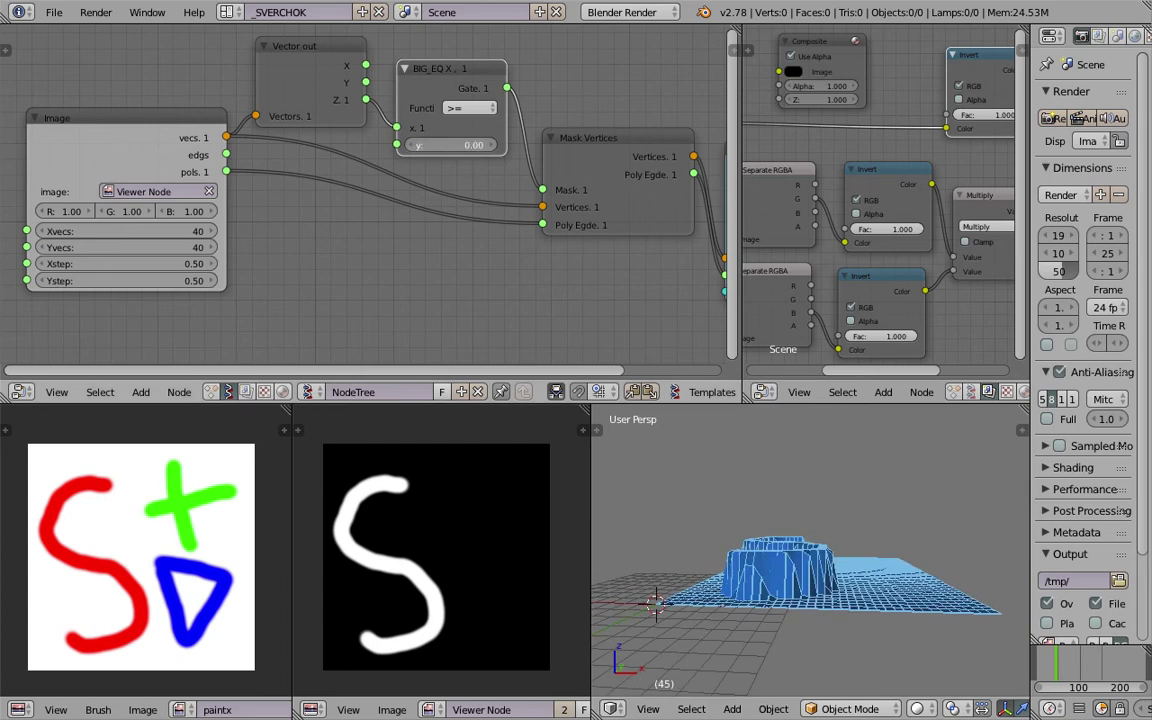
left_click_drag(474, 146, 486, 146)
middle_click_drag(720, 480, 690, 585)
left_click_drag(466, 147, 490, 147)
Try the > and <= functions on the logic node, with y at 0.18 for the <= comparison
left_click(468, 107)
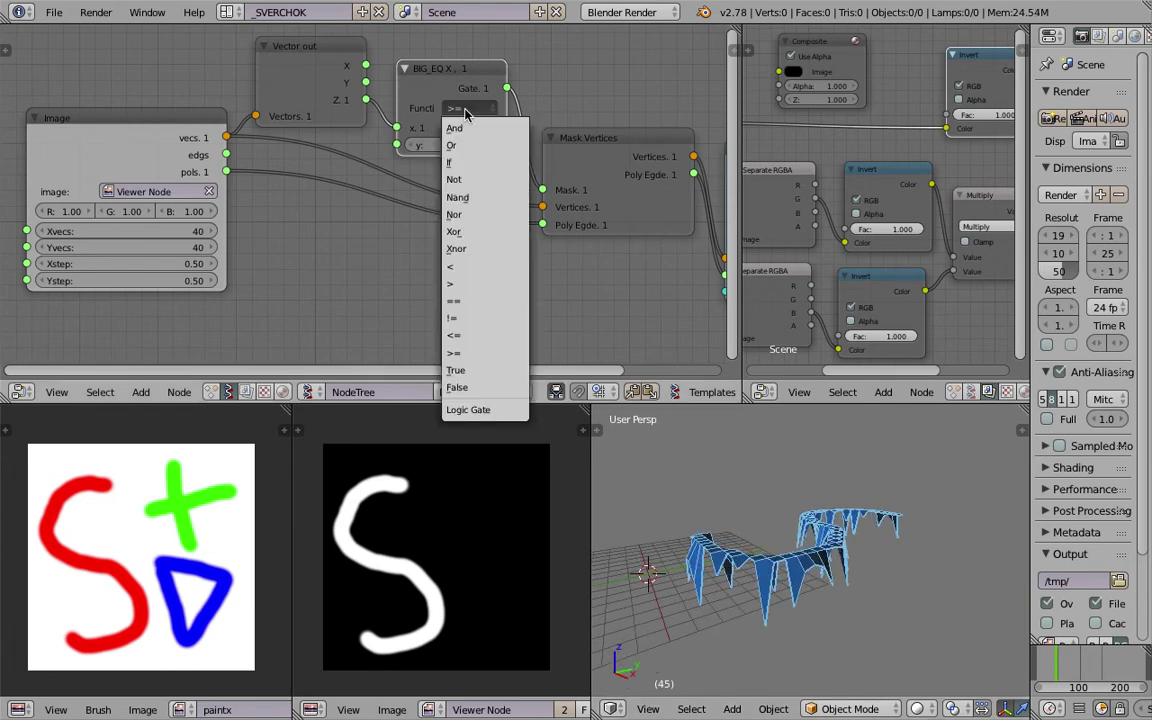
left_click(503, 284)
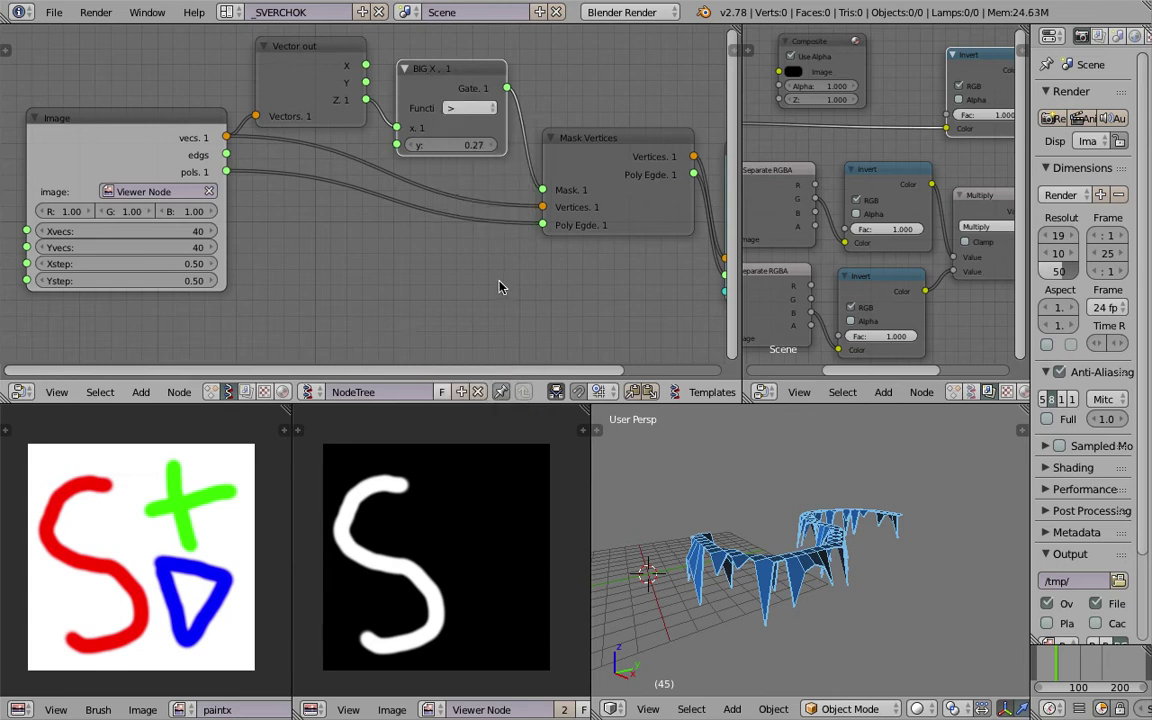
left_click(470, 107)
left_click(476, 335)
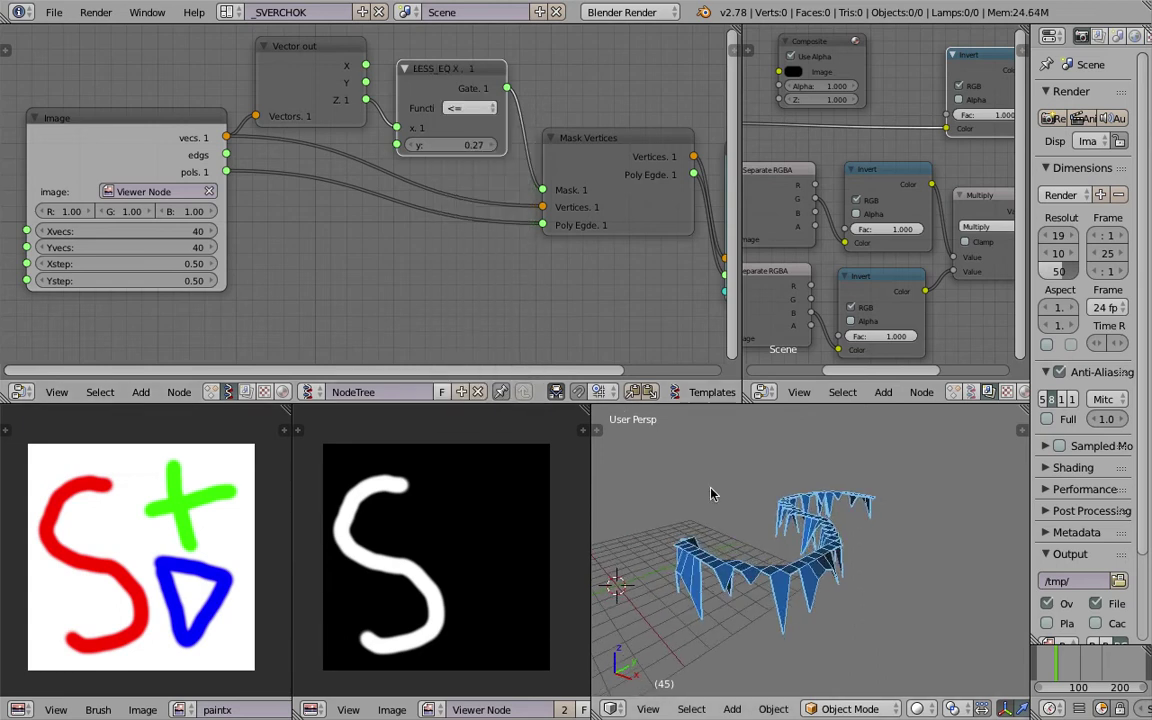
mouse_move(452, 145)
left_mouse_down()
mouse_move(413, 145)
mouse_move(458, 145)
left_mouse_up()
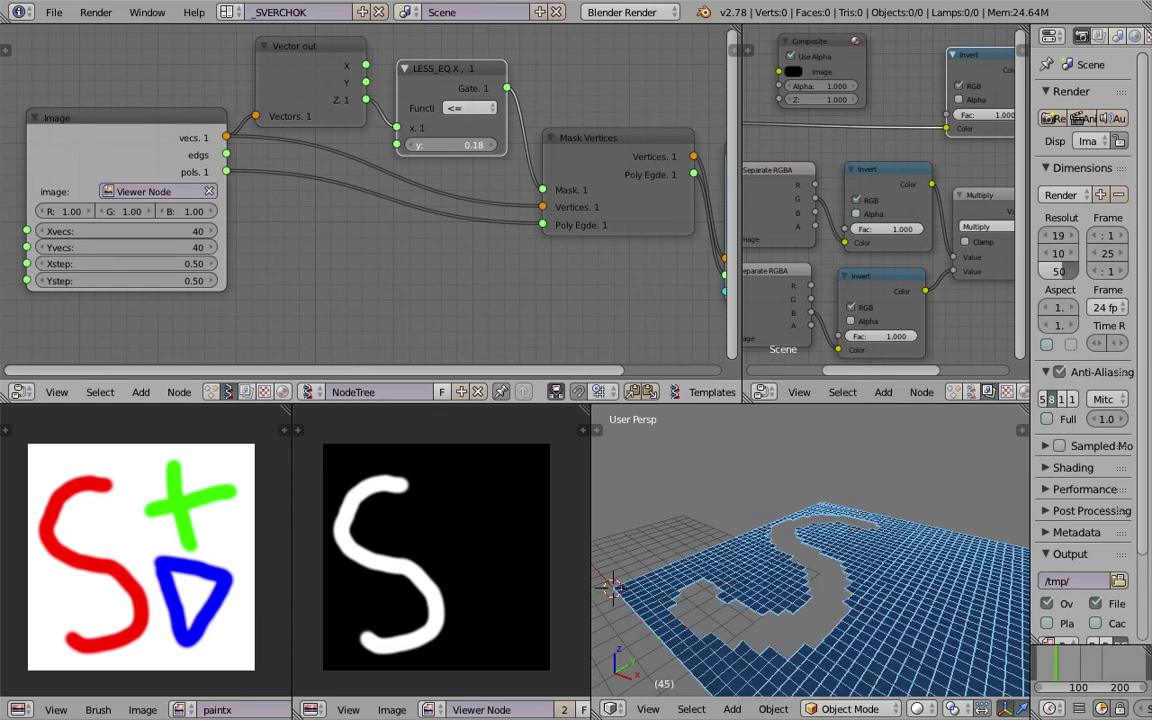
middle_click_drag(760, 518, 905, 655)
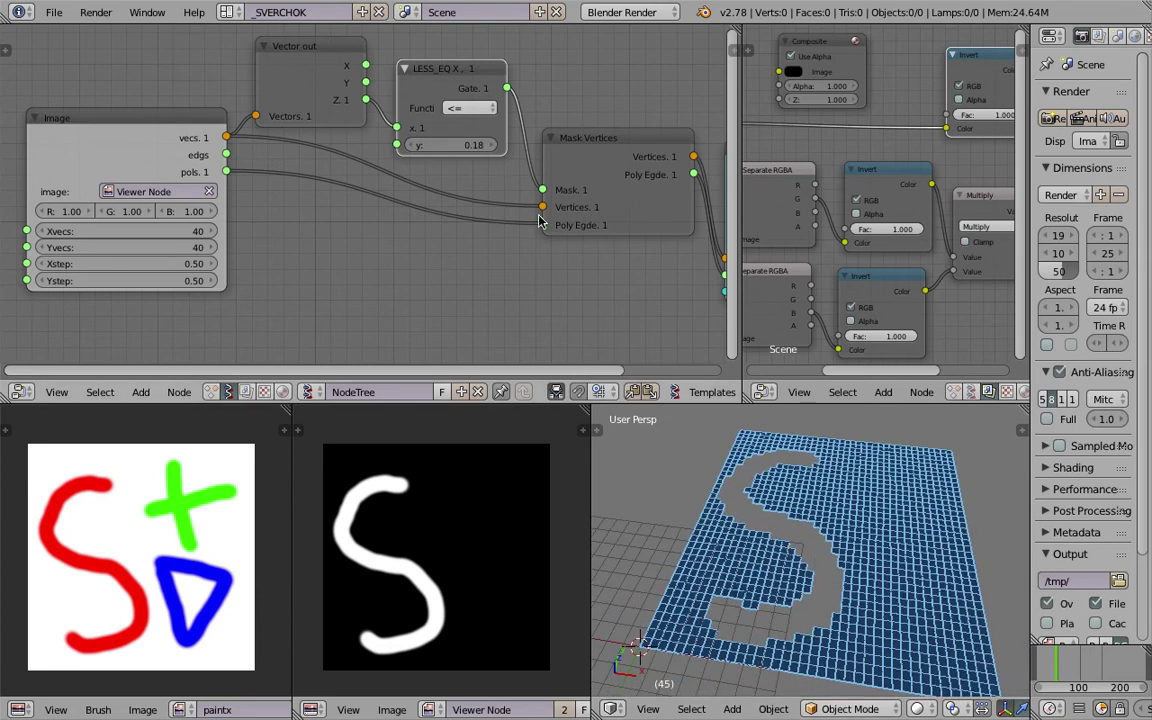
mouse_move(452, 145)
left_mouse_down()
mouse_move(500, 145)
mouse_move(440, 145)
left_mouse_up()
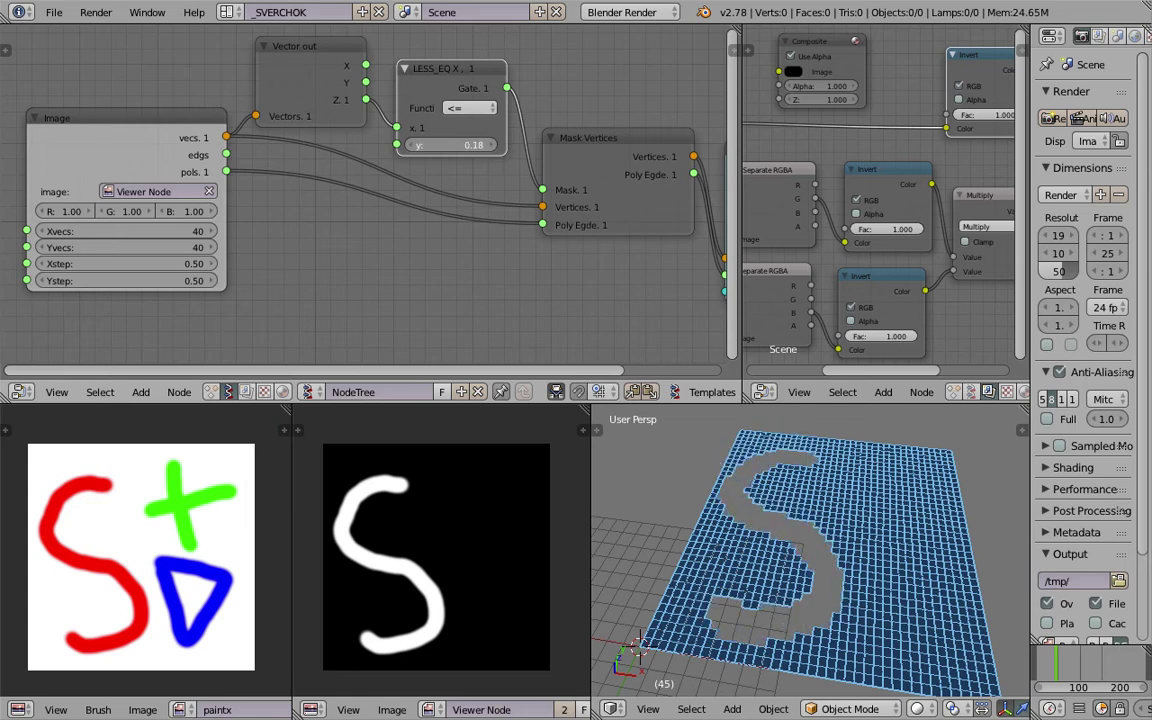
Set the logic node's function to >= and its y threshold to 0.09
left_click(469, 108)
left_click(478, 338)
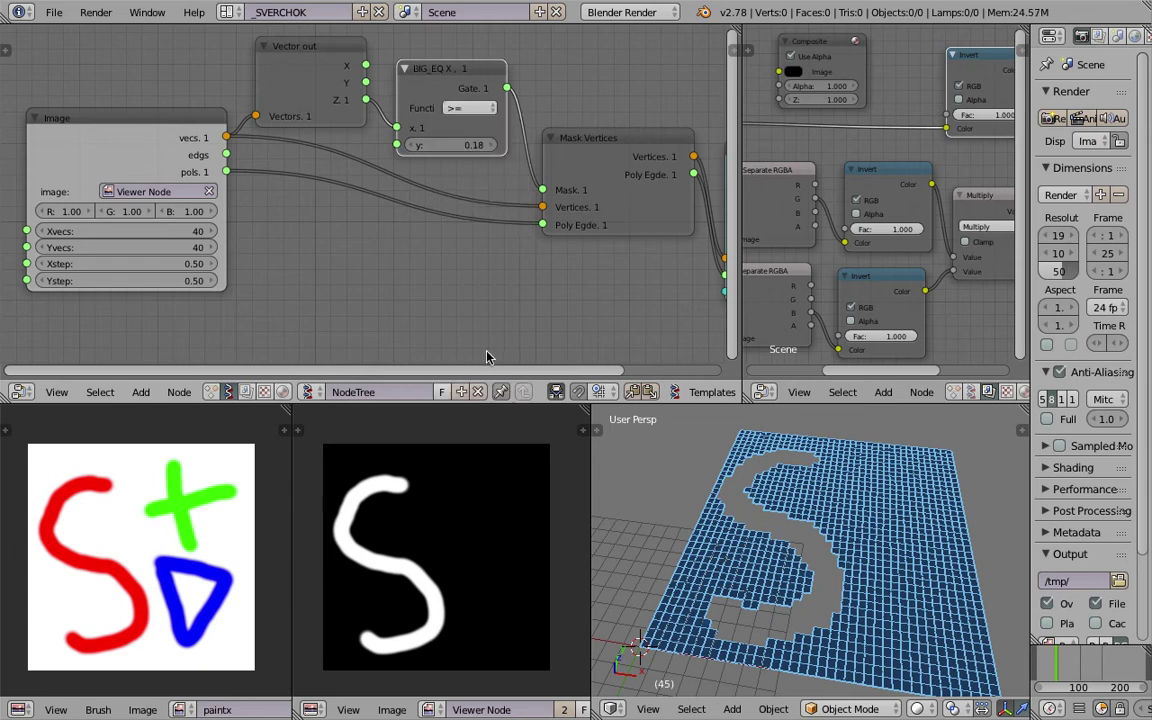
mouse_move(466, 145)
left_mouse_down()
mouse_move(478, 145)
mouse_move(452, 145)
mouse_move(467, 145)
left_mouse_up()
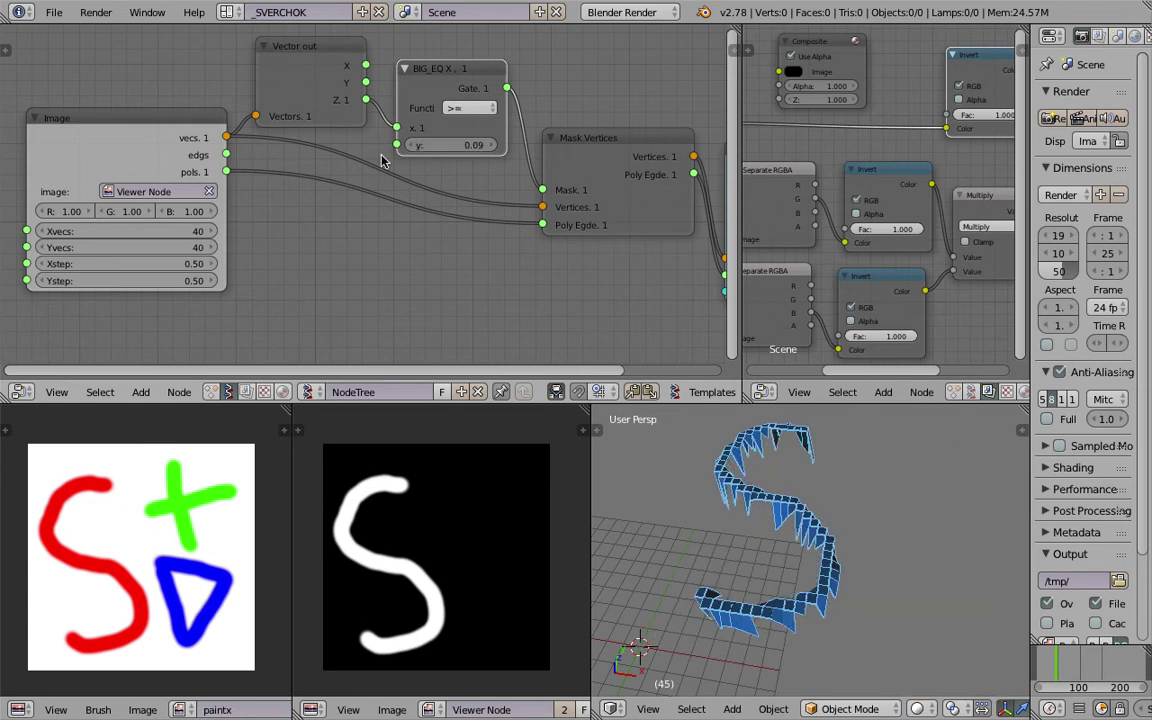
Move the Mask Vertices node closer to the logic node, leaving more space before Viewer Draw
middle_click_drag(415, 114, 384, 115)
scroll(464, 133, "down", 1)
left_click_drag(492, 190, 465, 167)
scroll(500, 150, "down", 1)
middle_click_drag(590, 132, 556, 118)
left_click_drag(537, 127, 565, 131)
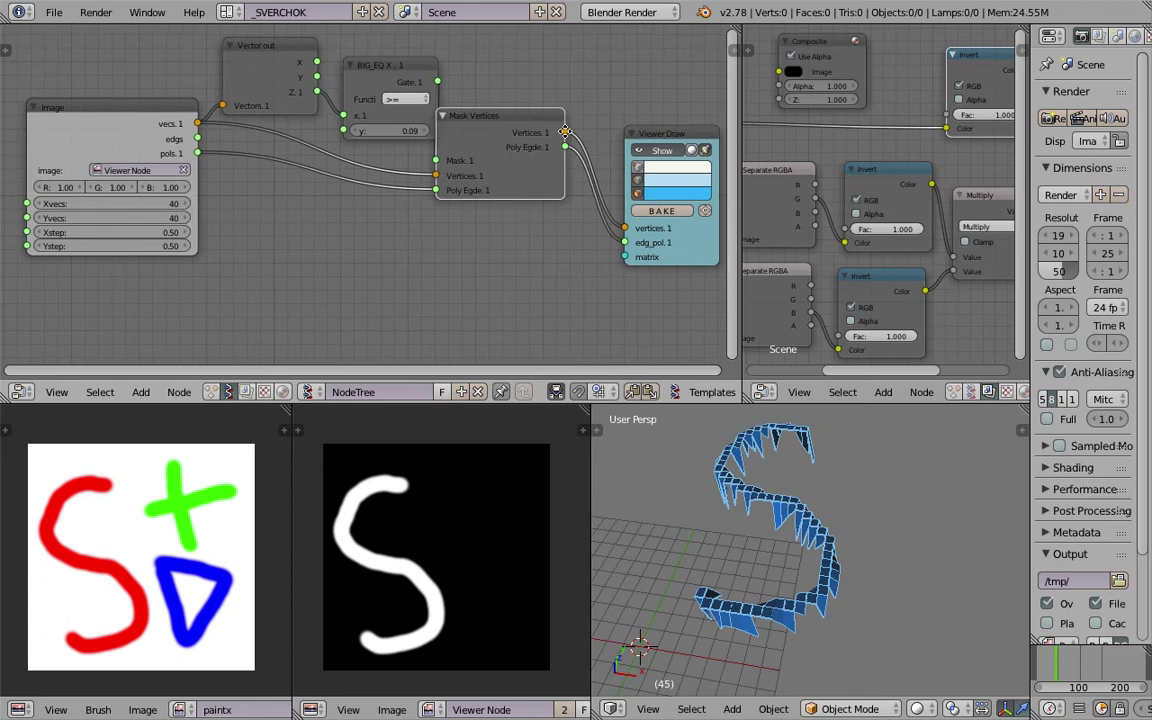
Adjust the spacing of the Mask Vertices and Viewer Draw nodes and save over sv_paint_to_mesh_01.blend
middle_click_drag(565, 131, 516, 125)
left_click_drag(596, 127, 617, 116)
left_click_drag(468, 126, 493, 118)
key("ctrl+s")
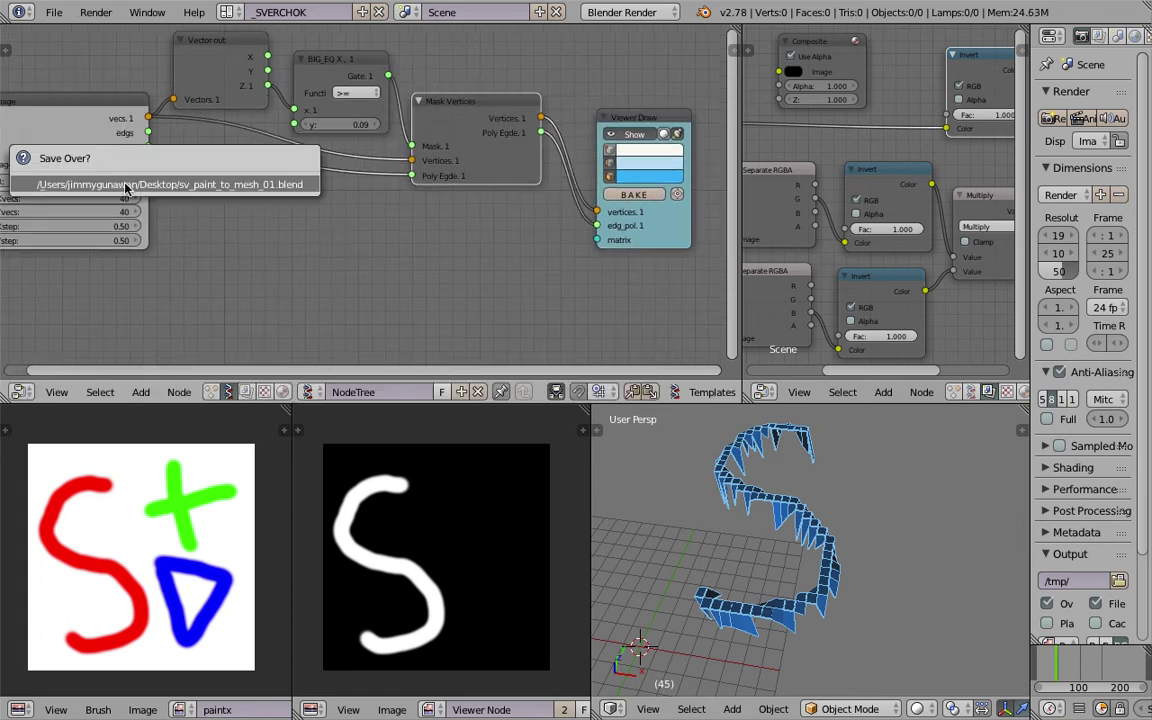
left_click(127, 187)
Duplicate the Image node with R, G and B at 0.00 and link its vecs output to the Mask Vertices vertices input
scroll(124, 123, "down", 1)
left_click(129, 96)
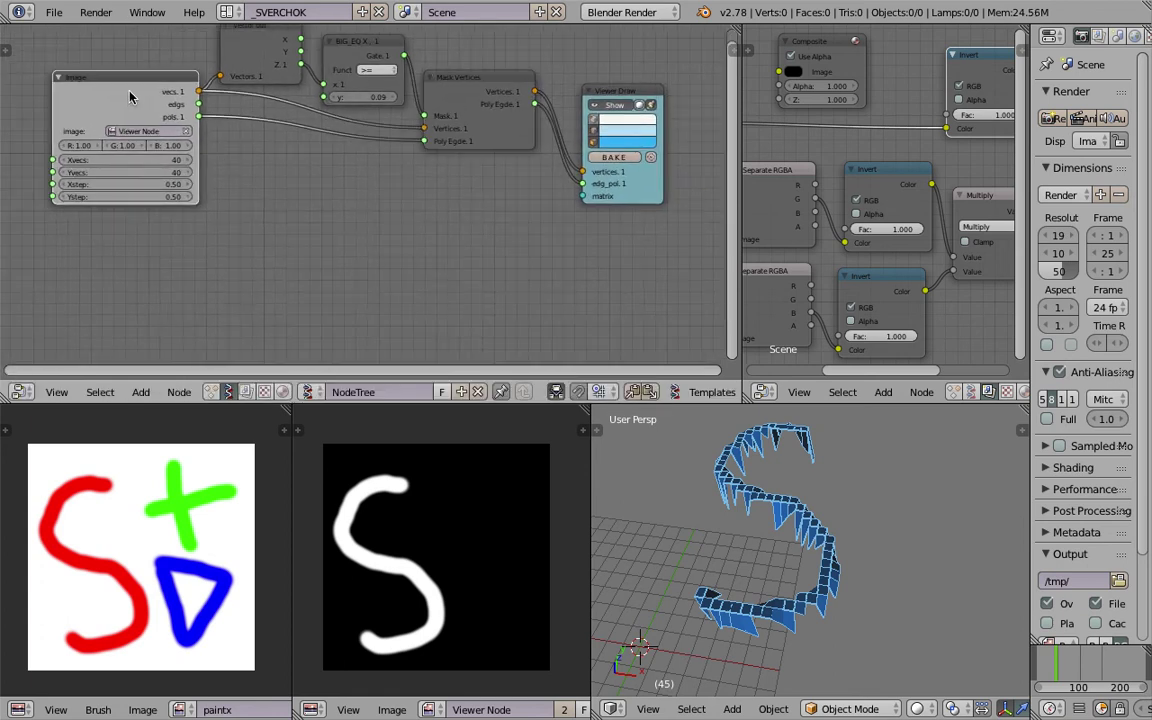
key("shift+d")
left_click(86, 296)
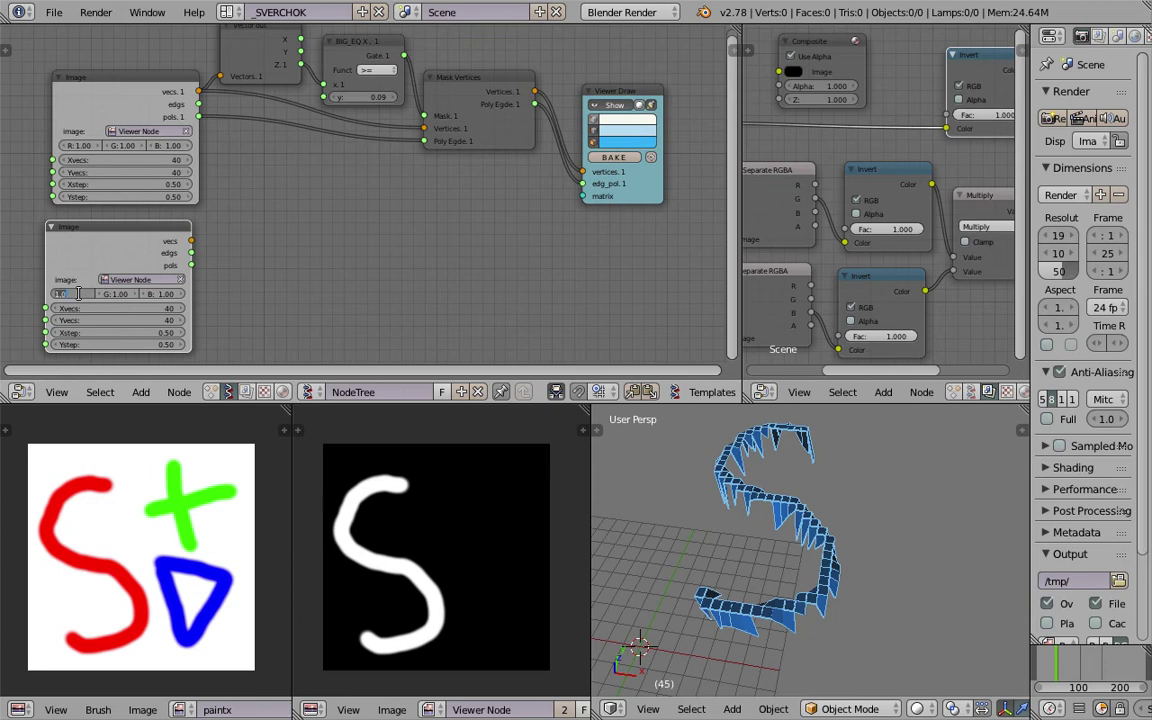
type("0")
key("Tab")
key("Return")
left_click_drag(194, 243, 447, 127)
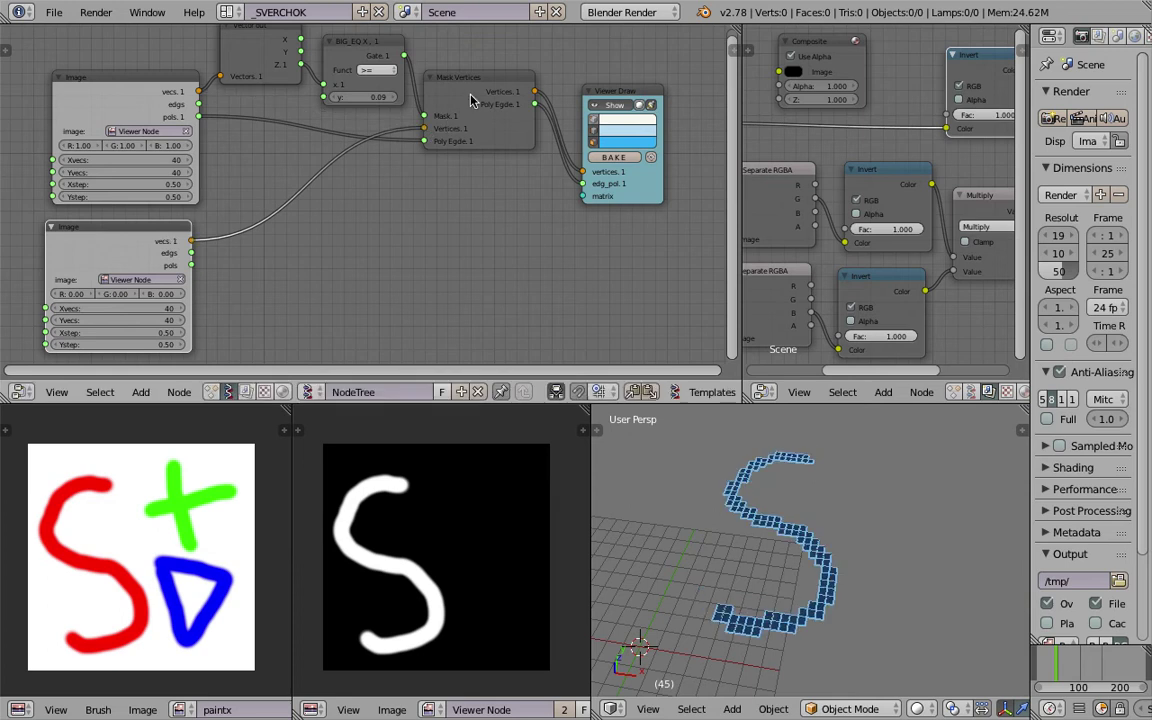
middle_click_drag(660, 558, 771, 599)
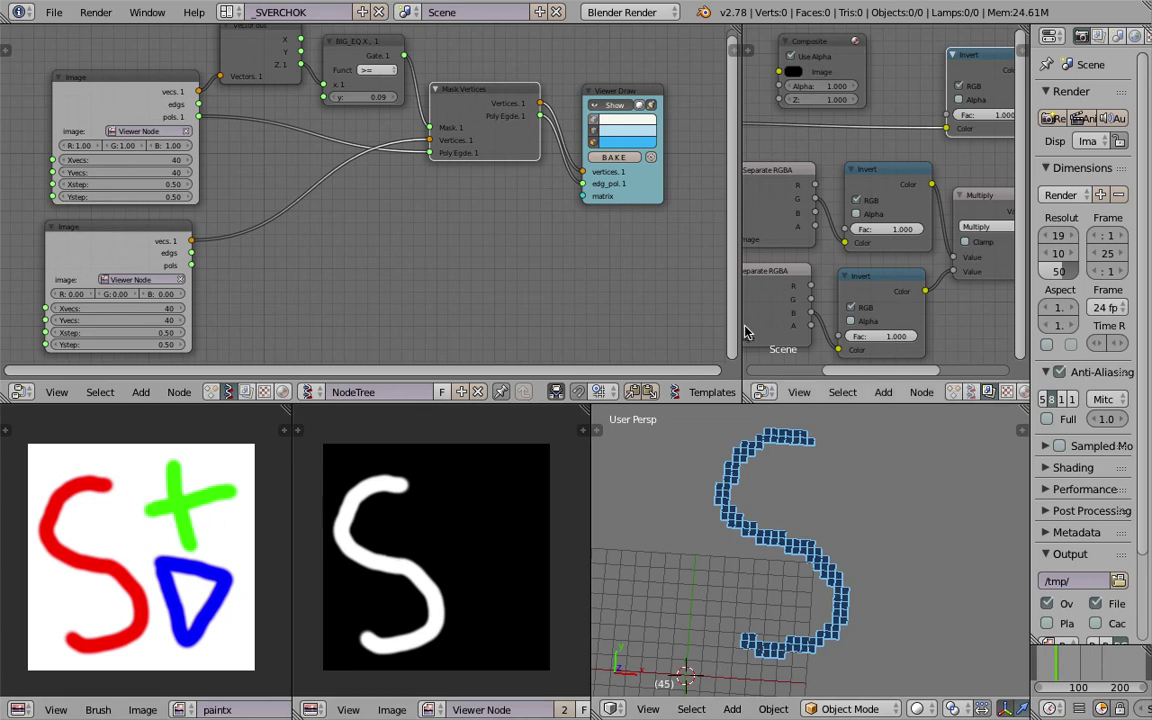
Widen the compositing node editor to fit its whole node network and save over the blend file
left_click_drag(742, 320, 540, 316)
scroll(750, 280, "down", 4)
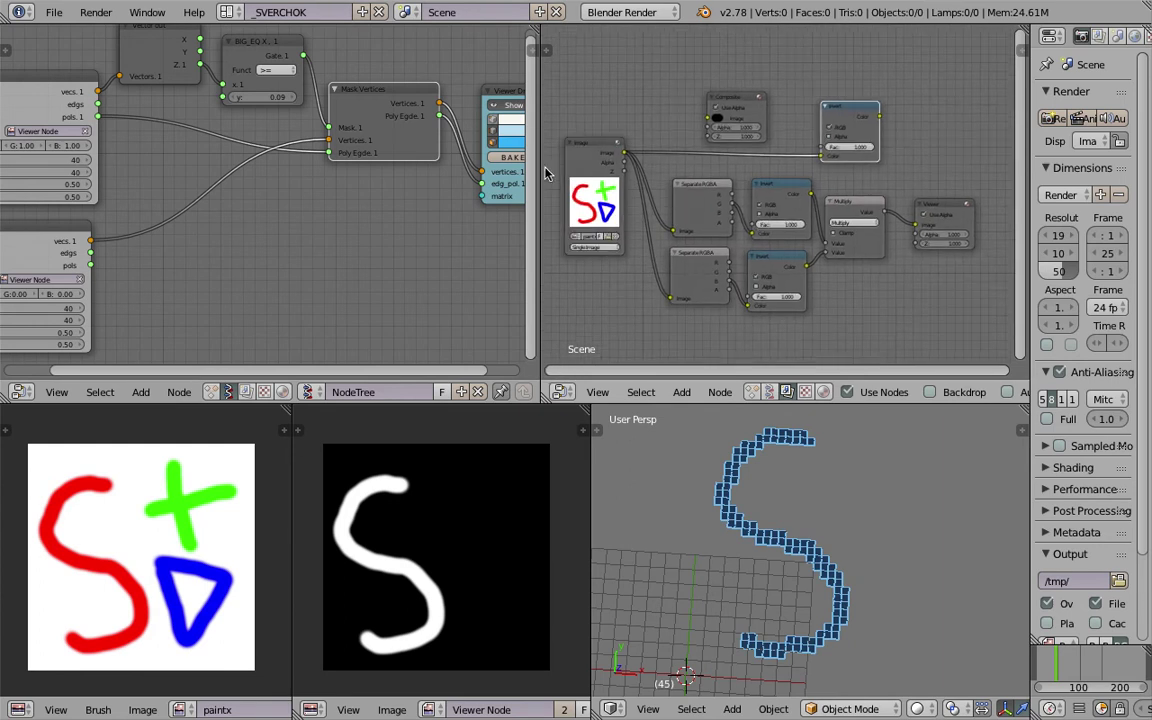
left_click_drag(539, 166, 486, 168)
middle_click_drag(331, 188, 231, 190)
scroll(231, 190, "up", 4)
key("ctrl+s")
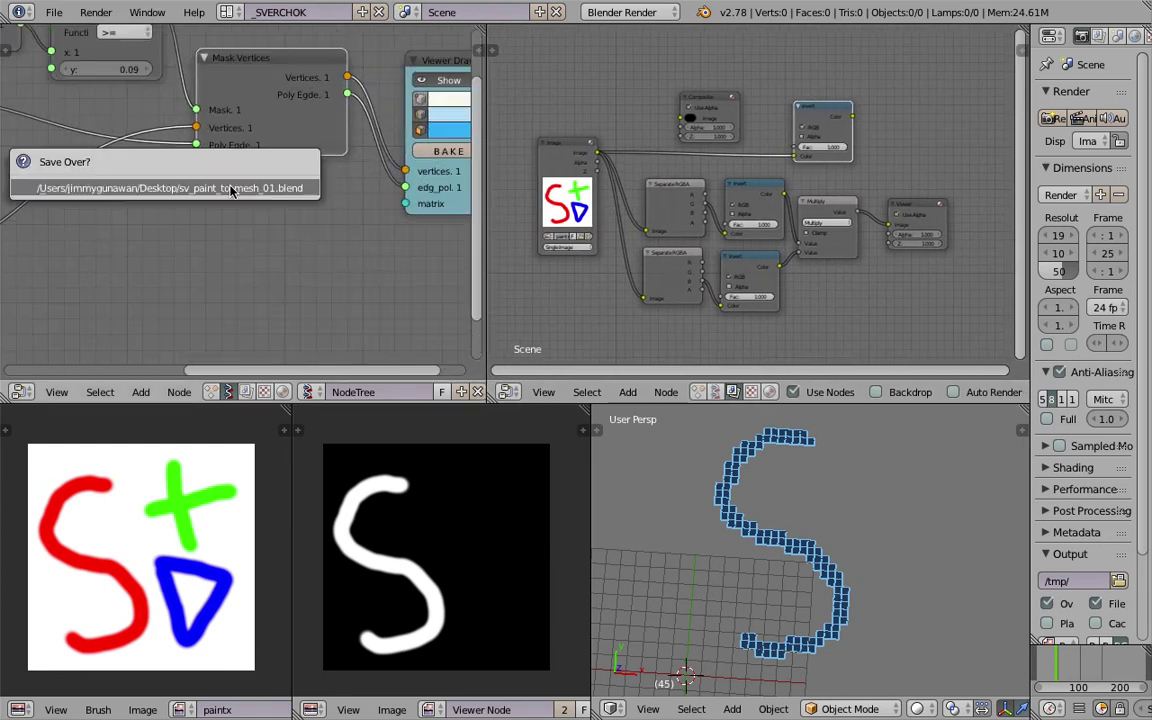
key("ctrl+s")
Try adding a Keying node above the Composite node in the compositor
middle_click_drag(706, 149, 737, 194)
scroll(737, 194, "up", 5)
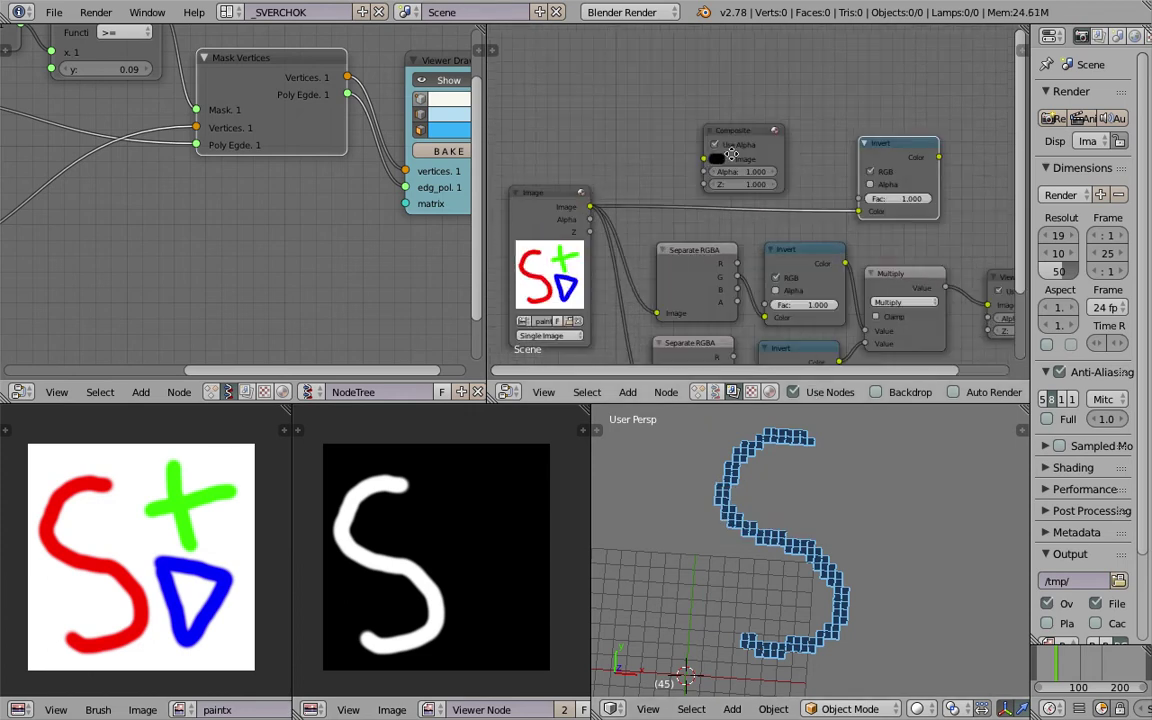
key("space")
type("key")
key("Down")
key("Down")
key("Down")
key("Down")
key("Down")
key("Return")
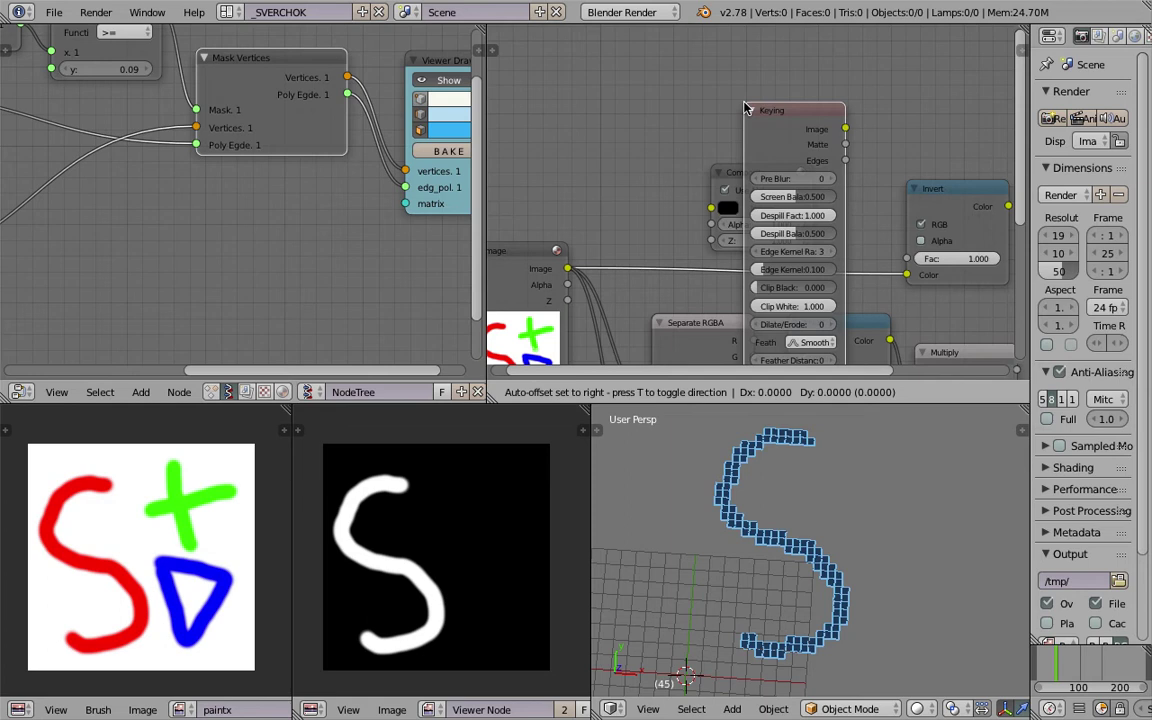
left_click(834, 274)
middle_click_drag(834, 274, 826, 359)
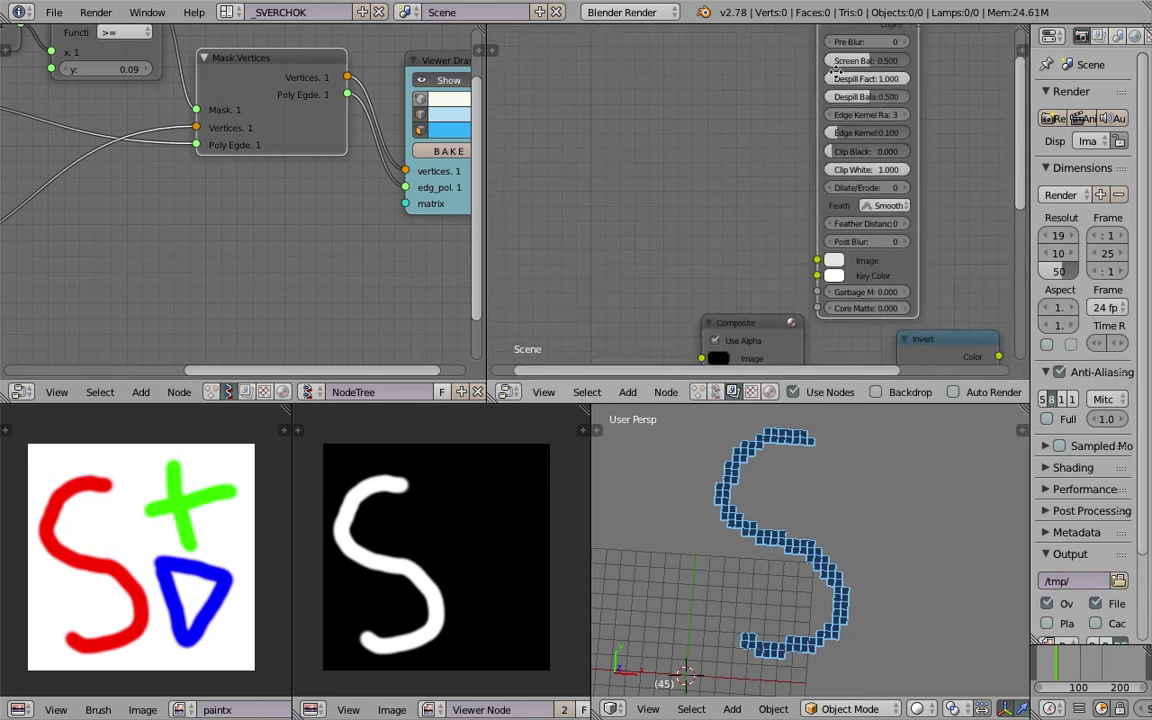
middle_click_drag(851, 103, 835, 210)
Add a Color Key node above the Composite node and feed the painted image into its Image input
key("shift+a")
left_click(745, 123)
type("key")
key("Down")
key("Down")
key("Return")
left_click(733, 186)
scroll(742, 215, "down", 5)
middle_click_drag(742, 242, 735, 175)
left_click_drag(630, 257, 784, 172)
scroll(604, 247, "up", 2)
middle_click_drag(868, 181, 825, 168)
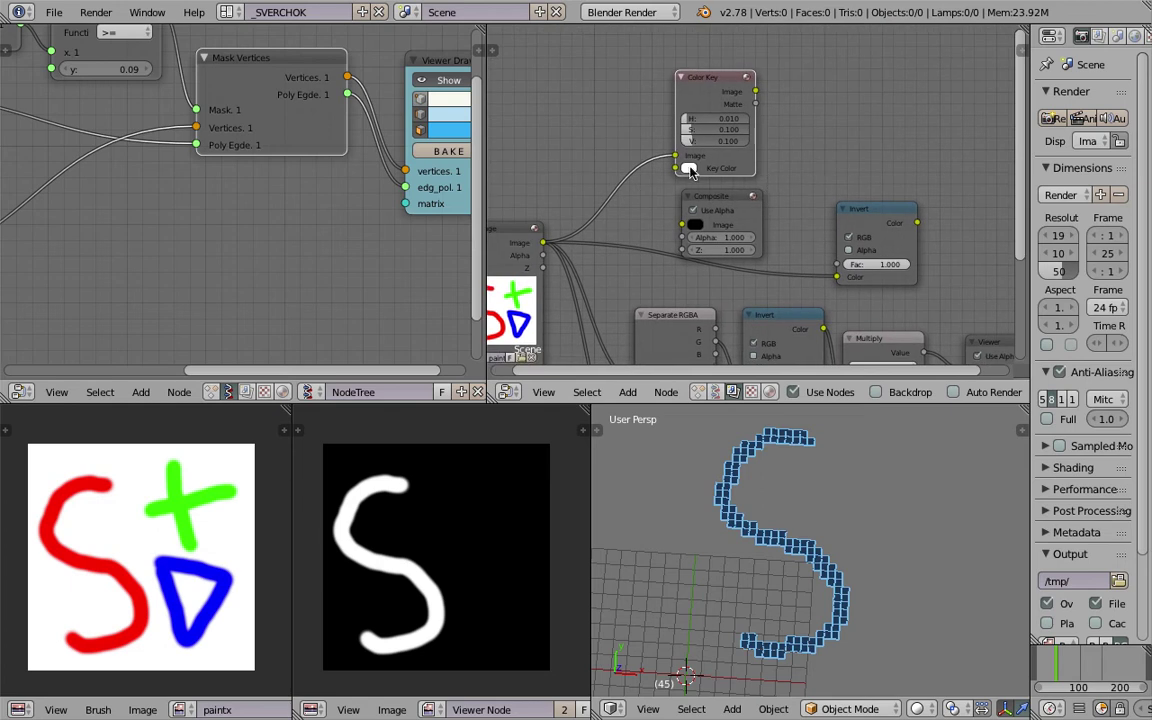
Set the Color Key node's key colour to the green of the painted plus sign
left_click(689, 169)
left_click(695, 207)
scroll(874, 159, "down", 2)
key("ctrl+s")
Move the Viewer node near Color Key, link Color Key's Image output to it, and save the file
left_click_drag(902, 298, 958, 183)
middle_click_drag(819, 194, 786, 217)
scroll(786, 217, "up", 2)
left_click_drag(779, 229, 774, 246)
left_click_drag(641, 101, 913, 232)
key("ctrl+s")
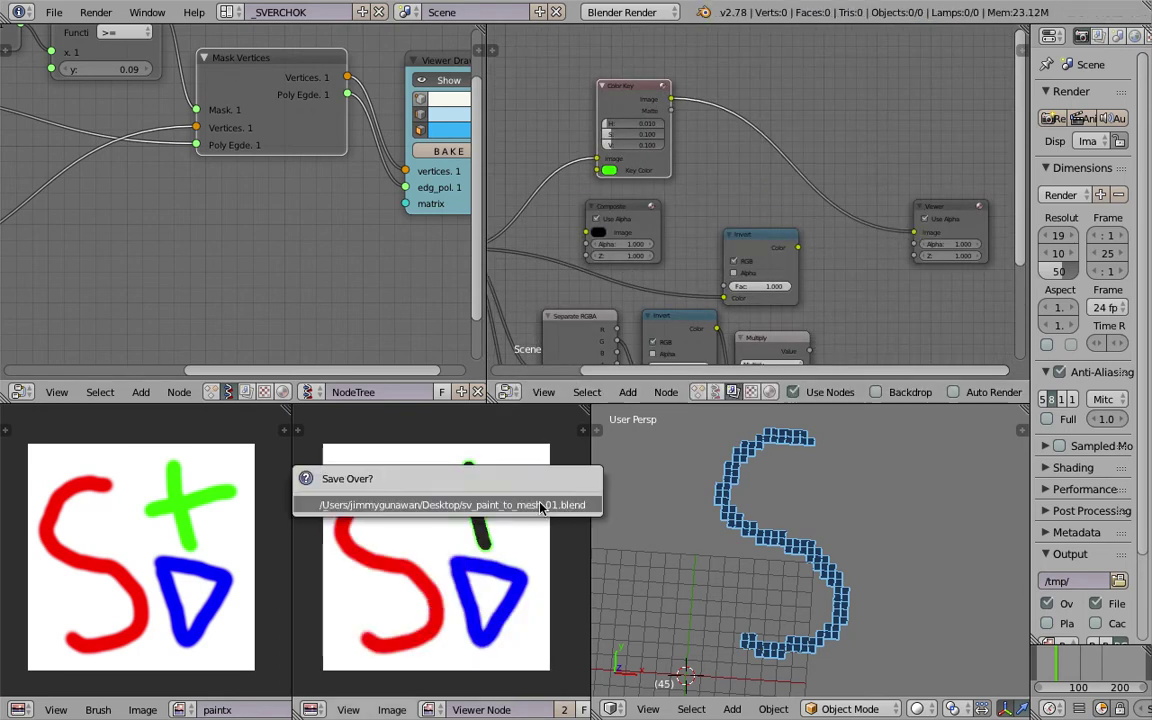
left_click(440, 490)
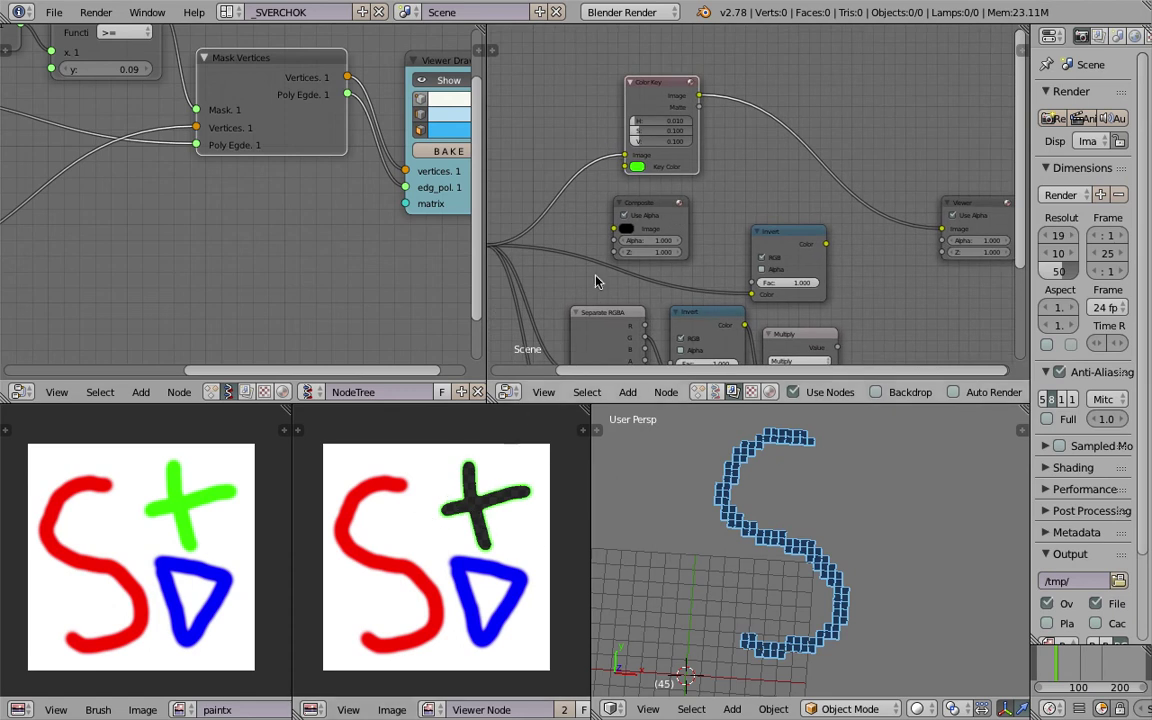
scroll(635, 197, "up", 1)
scroll(638, 200, "down", 1)
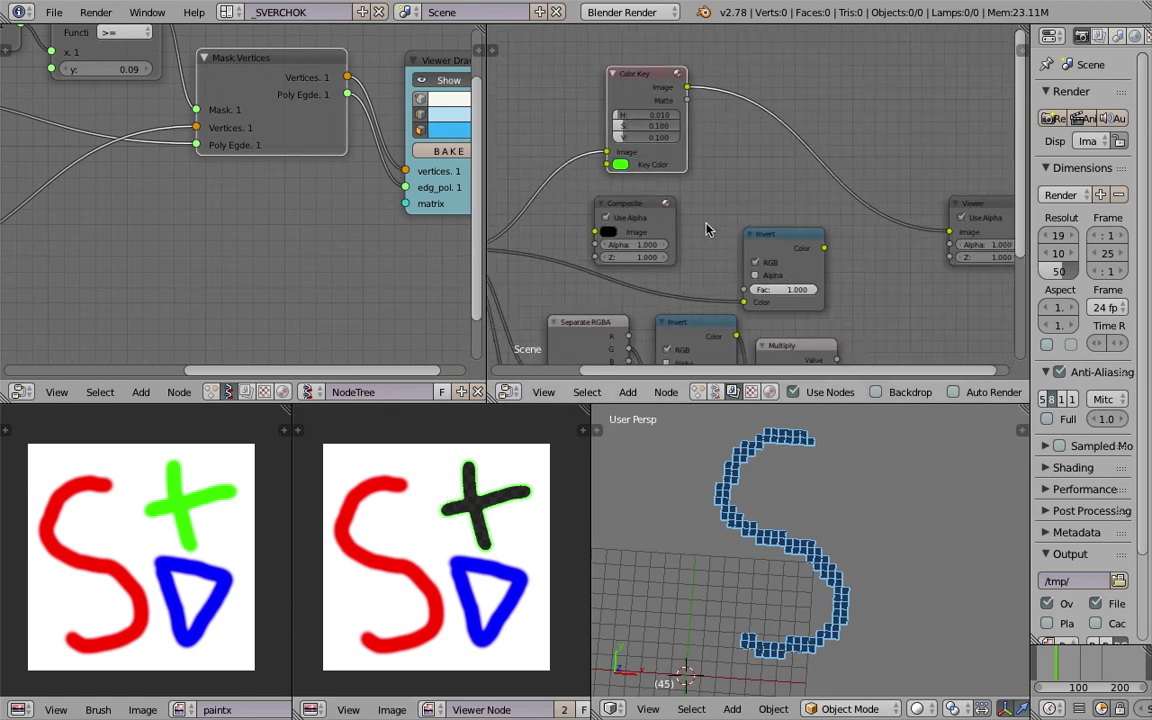
Try the Invert node on the link between Color Key's Image output and the Viewer
left_click_drag(773, 238, 815, 157)
left_click_drag(816, 167, 824, 186)
key("ctrl+s")
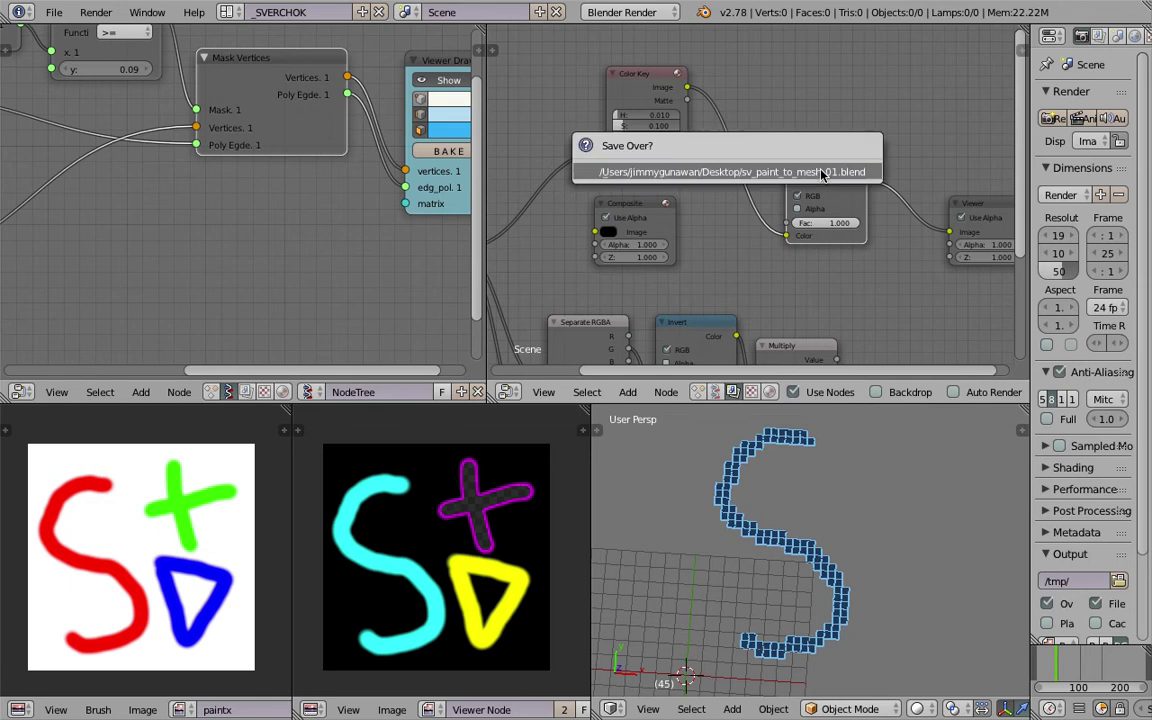
Try feeding the painted image's Alpha into Color Key and Color Key's Matte into the Invert node's Fac input
middle_click_drag(653, 157, 750, 165)
left_click_drag(592, 234, 743, 124)
middle_click_drag(697, 116, 653, 118)
middle_click_drag(762, 106, 717, 119)
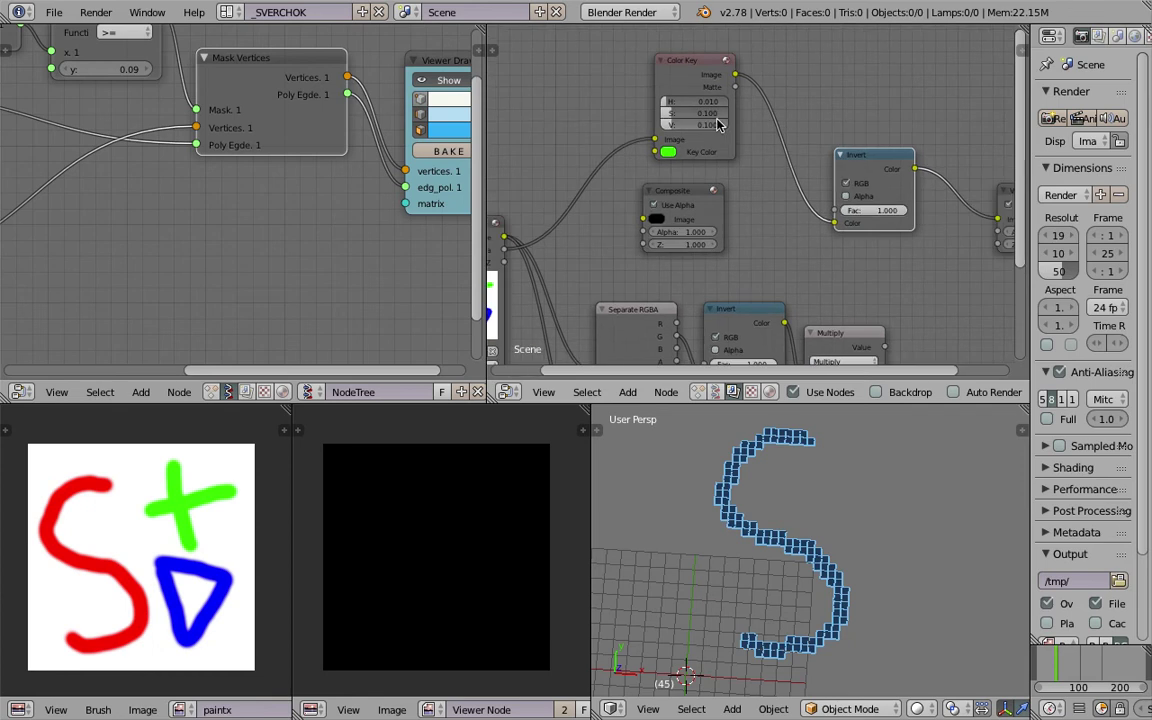
mouse_move(772, 92)
left_mouse_down("ctrl")
mouse_move(762, 125)
mouse_move(847, 232)
mouse_move(840, 212)
left_mouse_up("ctrl")
middle_click_drag(809, 181, 761, 185)
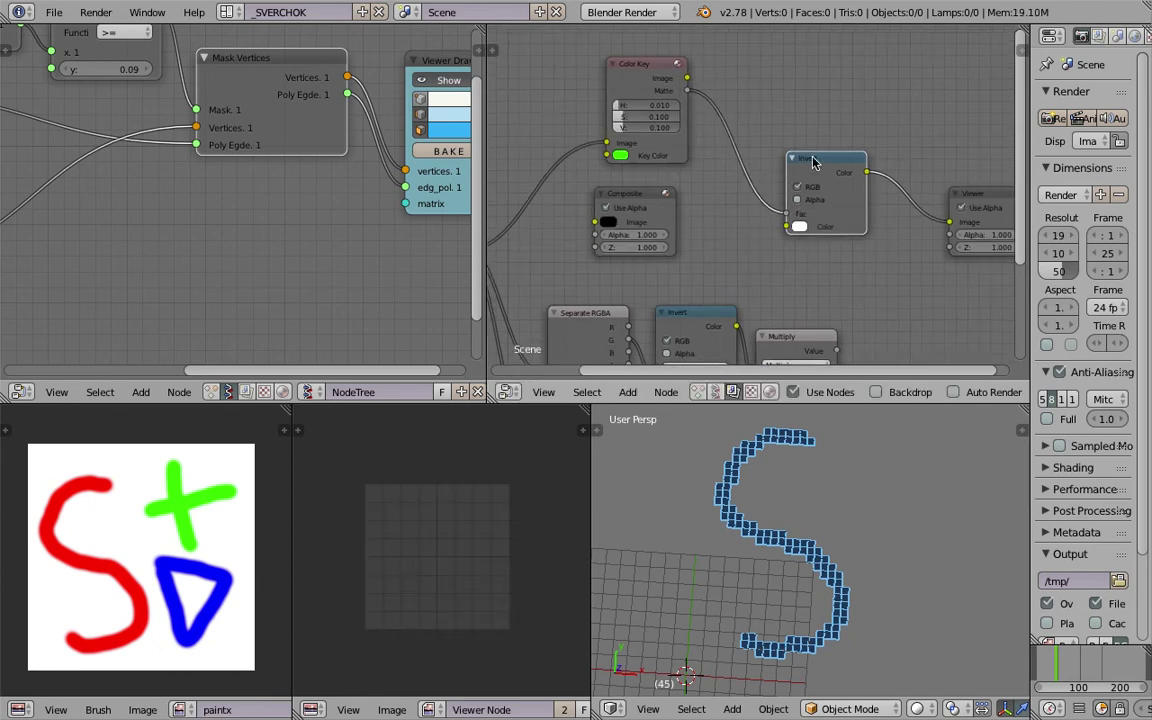
Delete the Invert node and relink the painted image, Color Key and Viewer through their Image sockets
key("x")
left_click_drag(688, 78, 816, 163)
middle_click_drag(637, 179, 779, 170)
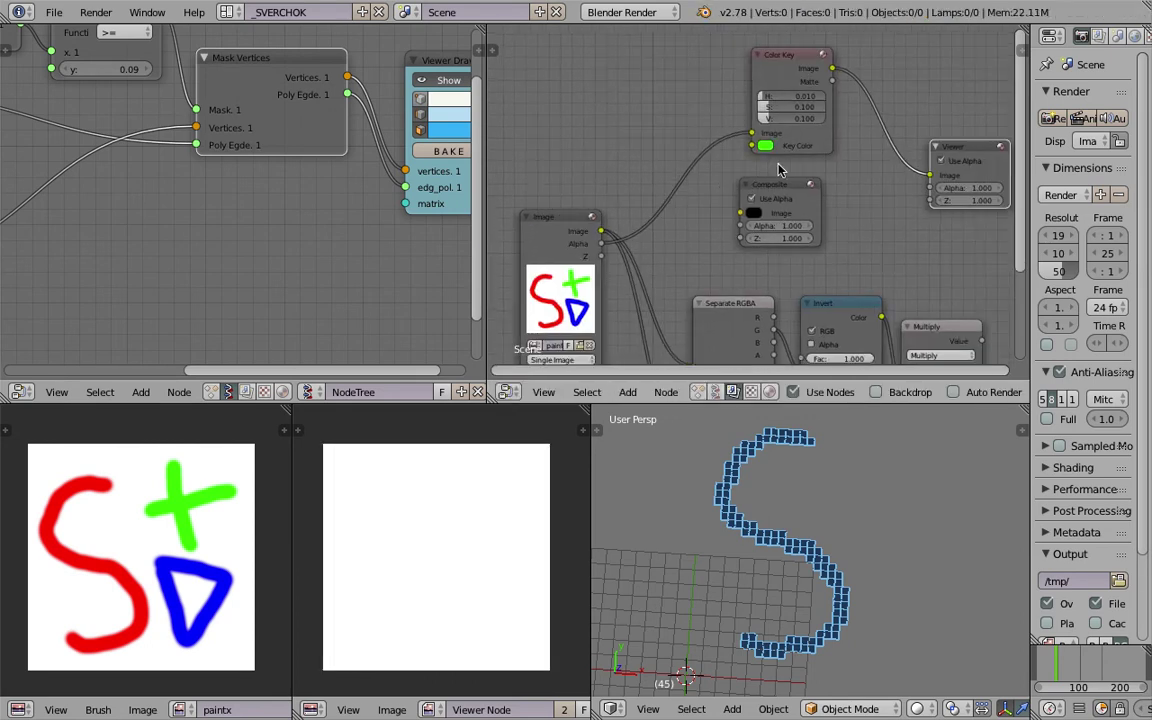
left_click_drag(602, 233, 752, 135)
middle_click_drag(706, 132, 658, 140)
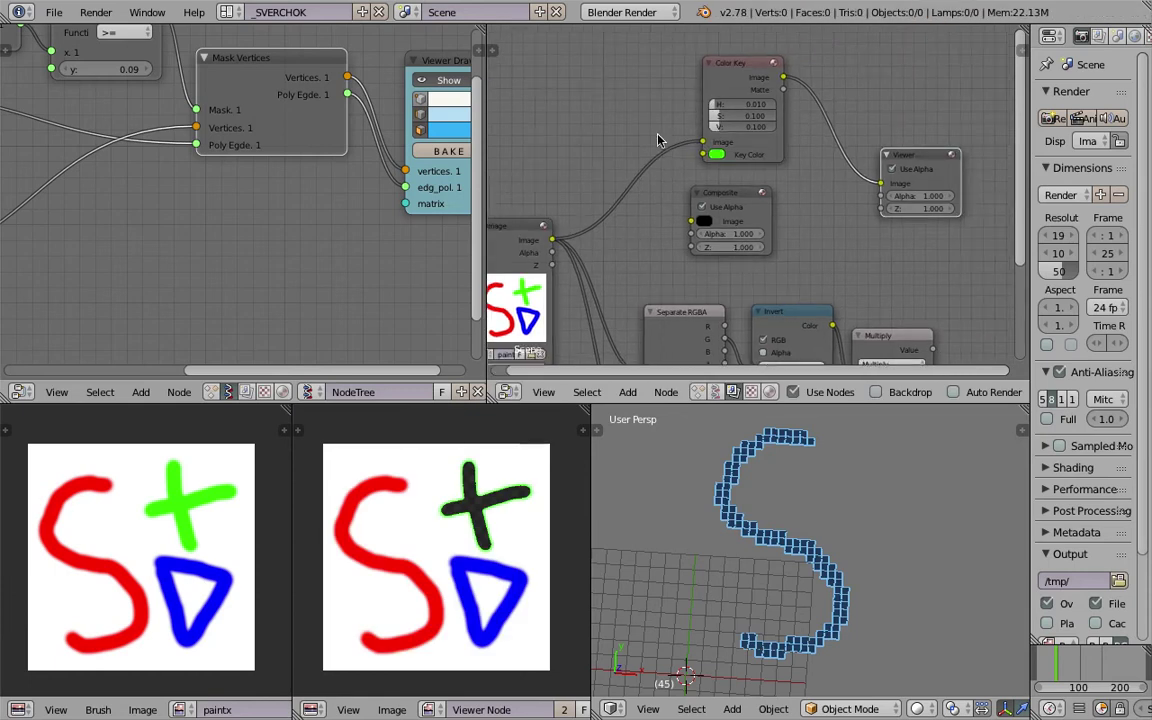
left_click_drag(908, 163, 943, 153)
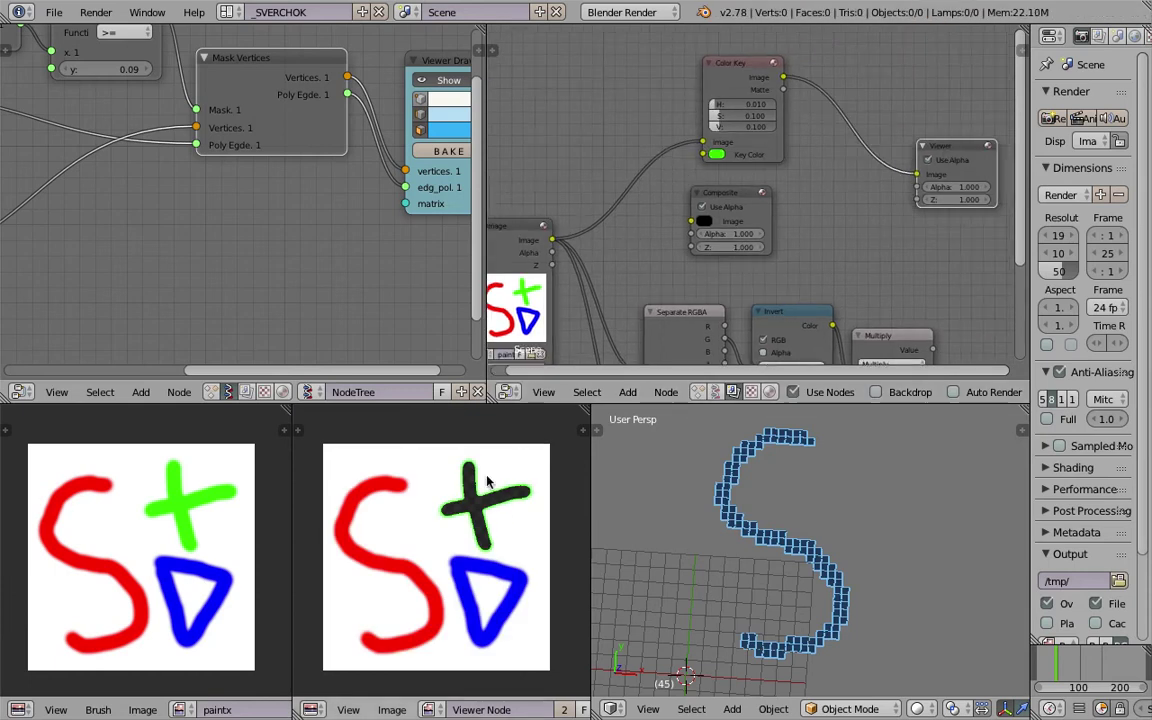
Try slightly different green shades for the Color Key node's key colour
middle_click_drag(731, 199, 591, 228)
scroll(589, 220, "up", 2)
middle_click_drag(576, 142, 596, 155)
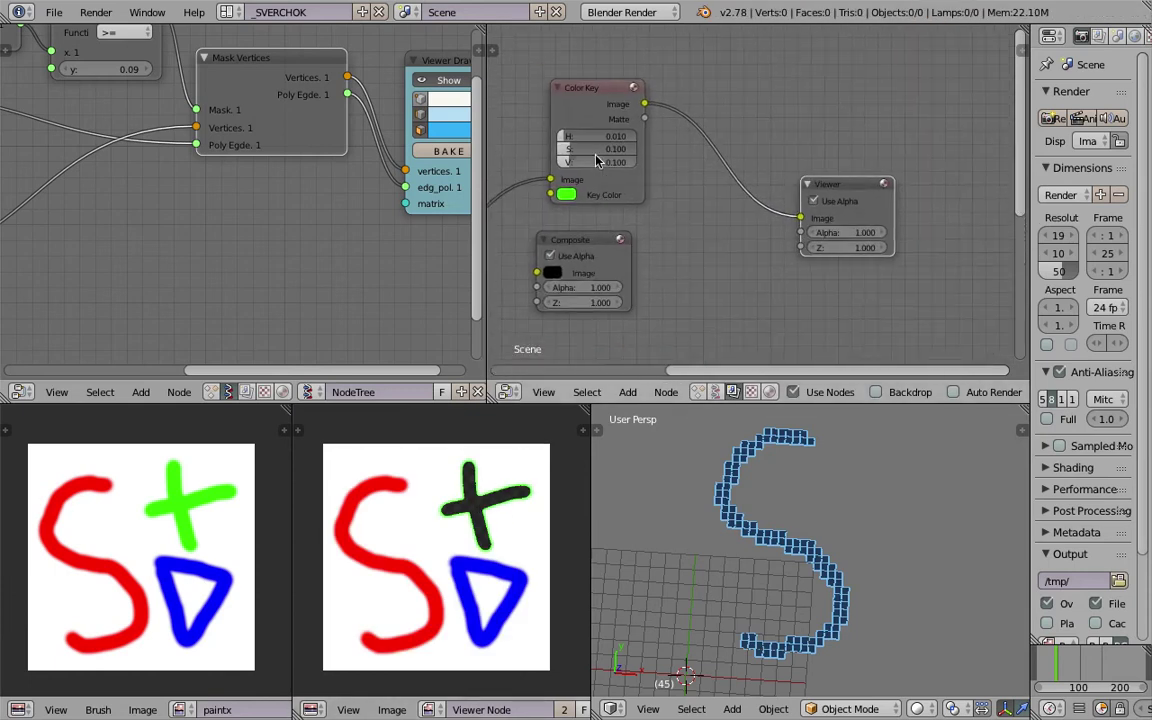
left_click(556, 194)
mouse_move(591, 270)
left_mouse_down()
mouse_move(630, 300)
mouse_move(608, 316)
mouse_move(645, 285)
mouse_move(646, 230)
mouse_move(556, 233)
left_mouse_up()
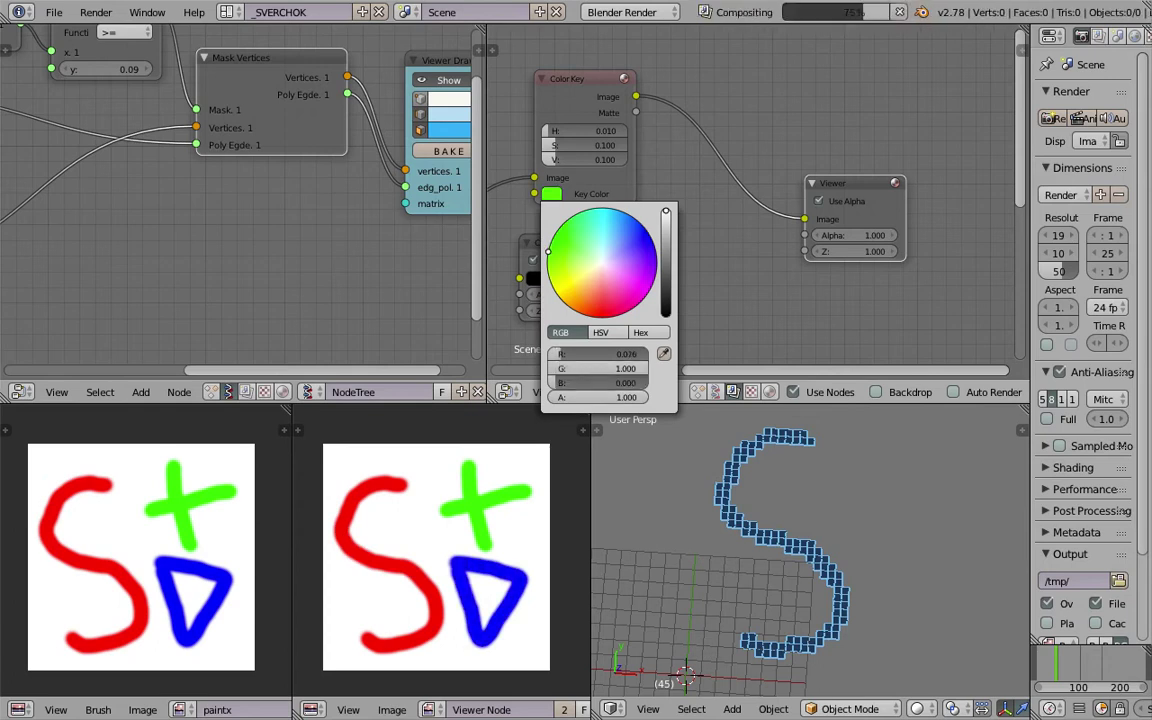
Move the painted Image node farther from Color Key and save over sv_paint_to_mesh_01.blend
middle_click_drag(620, 145, 733, 170)
scroll(709, 190, "down", 2)
middle_click_drag(589, 264, 753, 193)
left_click_drag(614, 220, 558, 218)
middle_click_drag(592, 203, 635, 190)
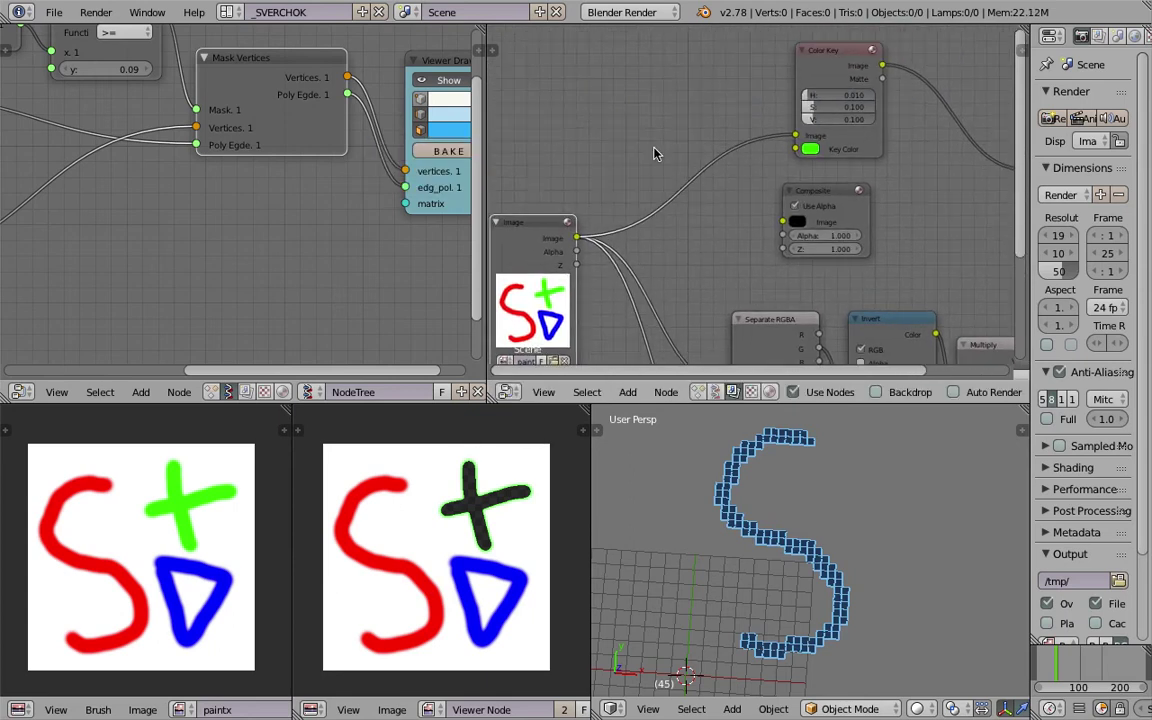
middle_click_drag(717, 149, 674, 191)
key("ctrl+s")
left_click(688, 175)
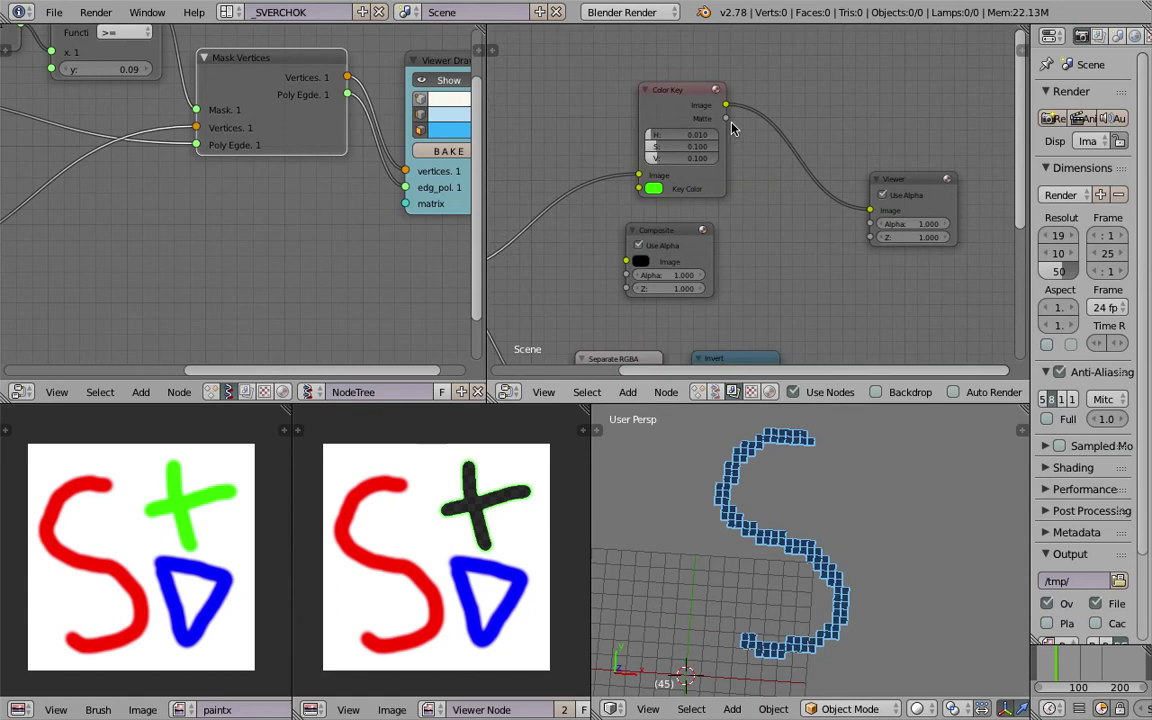
Link Color Key's Matte output to the Viewer's Image input and inspect the matte up close
left_click_drag(727, 119, 812, 180)
left_click_drag(866, 213, 867, 213)
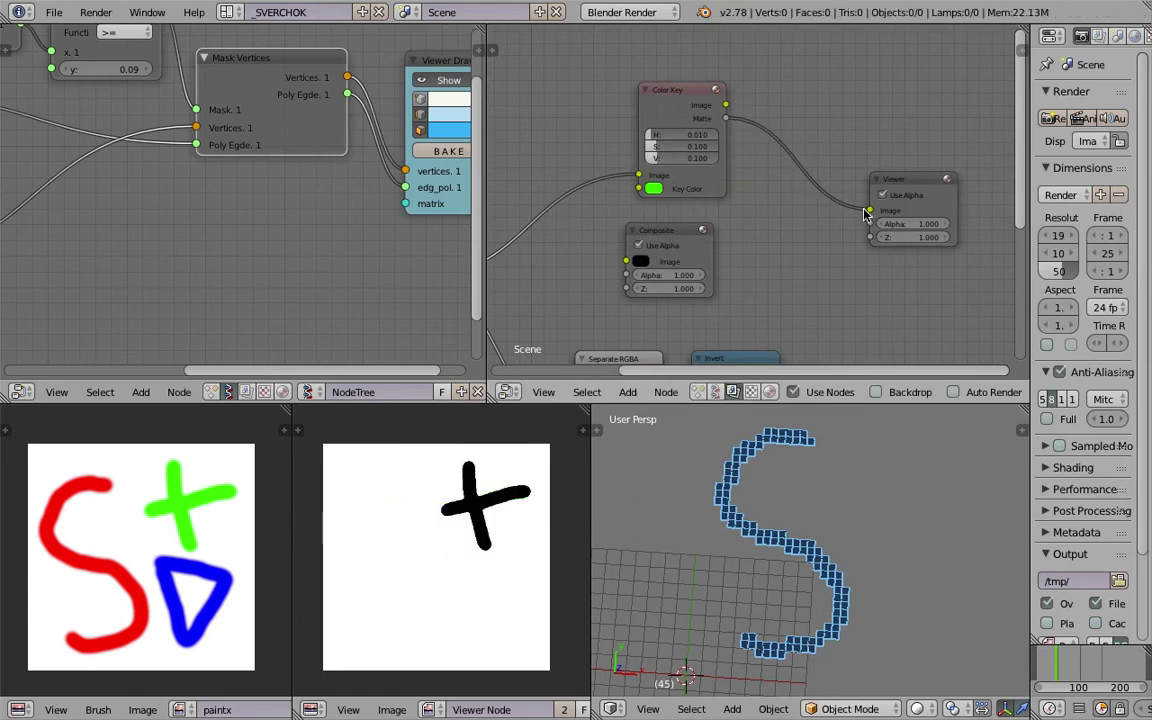
middle_click_drag(771, 155, 757, 163)
scroll(771, 170, "up", 2)
scroll(471, 534, "up", 4)
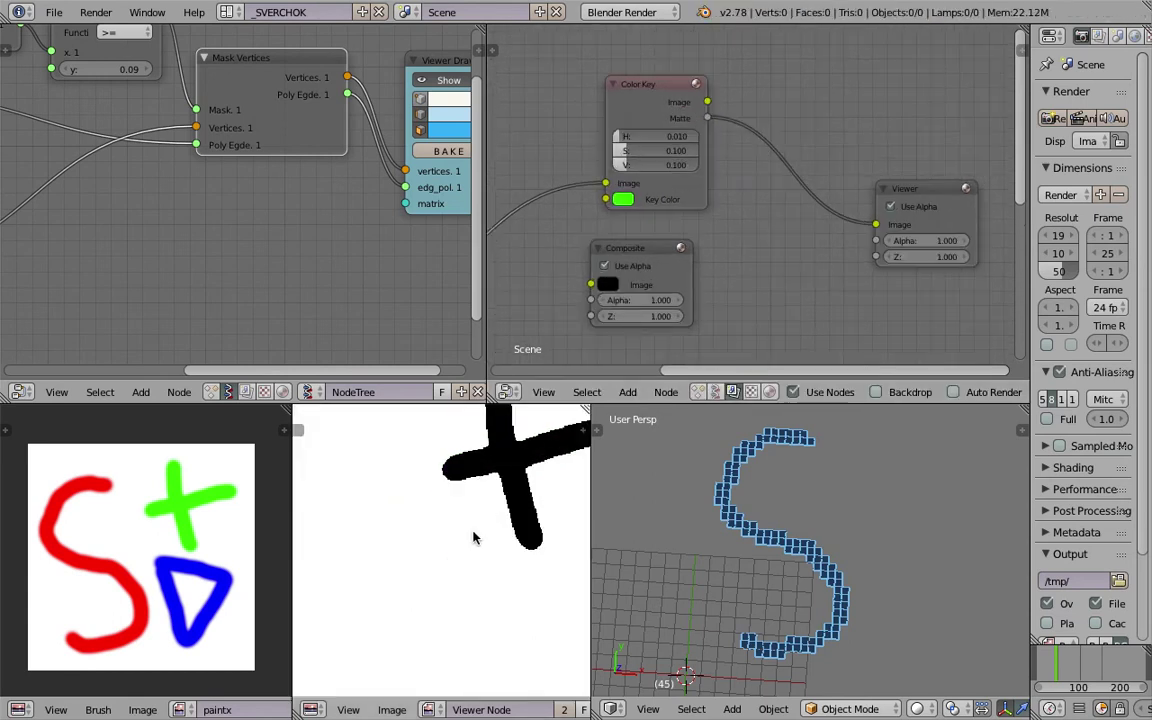
scroll(473, 536, "down", 3)
scroll(738, 273, "down", 1)
Move the Viewer node aside and insert a new Invert node between Color Key's Matte output and the Viewer
middle_click_drag(776, 251, 742, 264)
left_click_drag(843, 224, 897, 224)
key("shift+a")
left_click(770, 181)
type("inv")
key("Return")
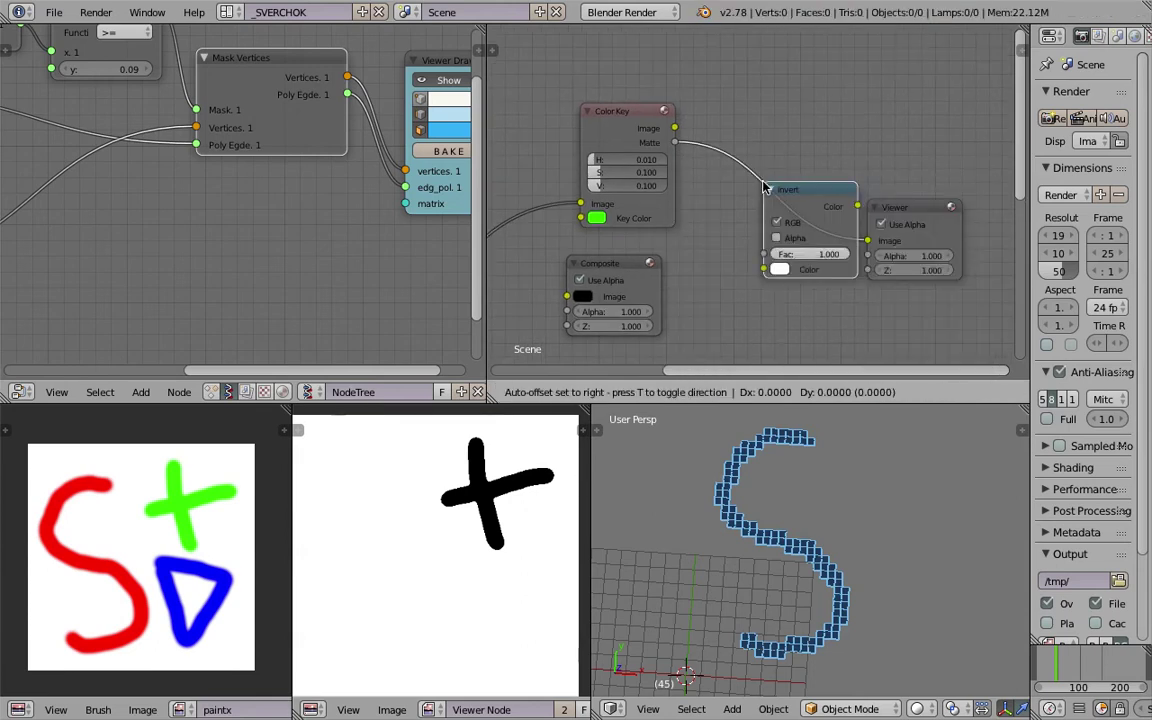
left_click(771, 200)
scroll(773, 204, "up", 1)
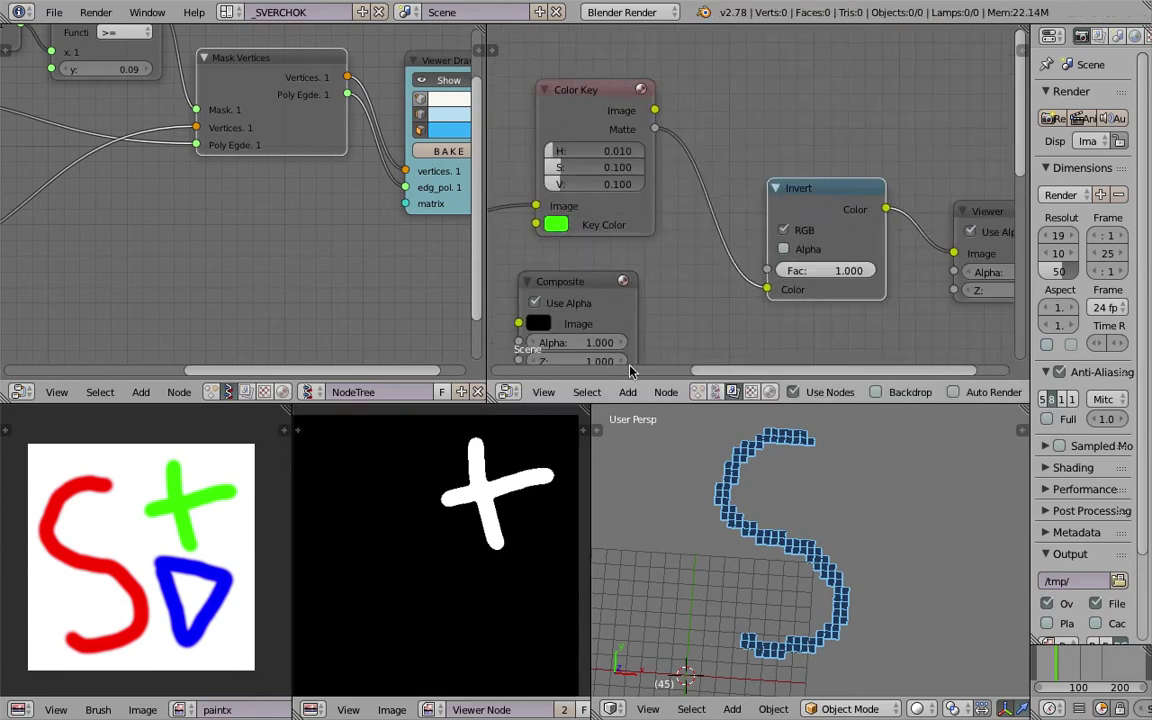
scroll(520, 480, "down", 1)
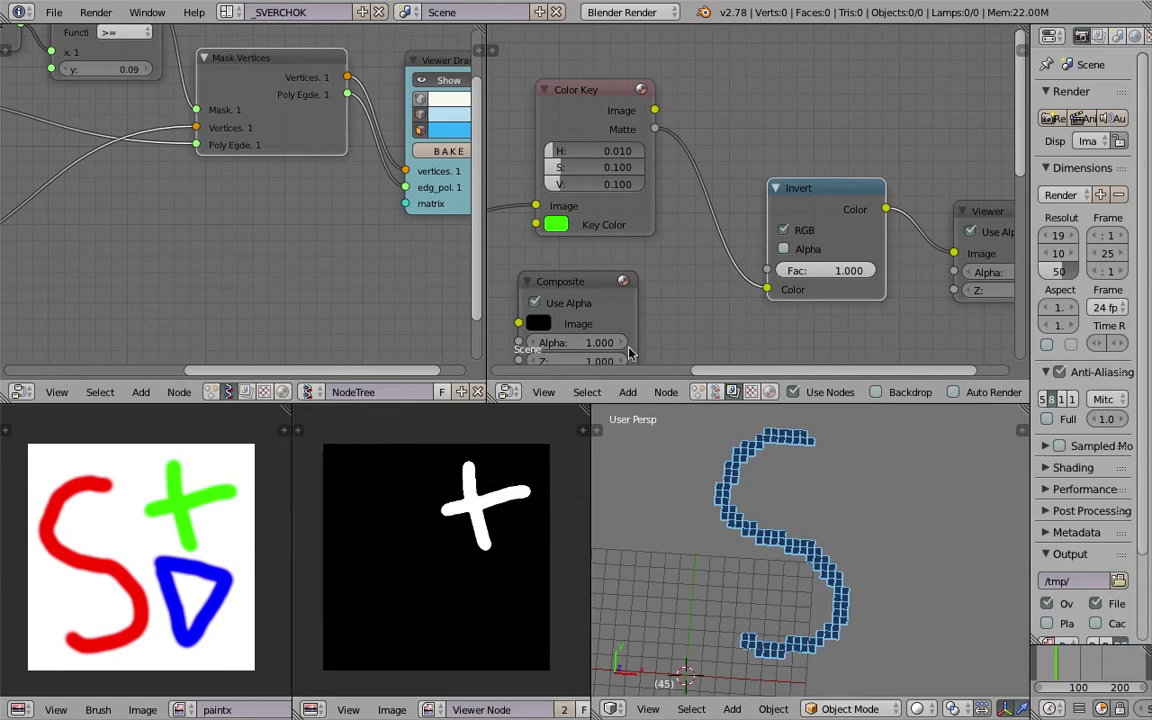
Set Color Key's key colour to pure blue to isolate the triangle, and save the file
middle_click_drag(808, 160, 796, 150)
middle_click_drag(725, 180, 809, 142)
scroll(780, 152, "down", 1)
left_click(641, 173)
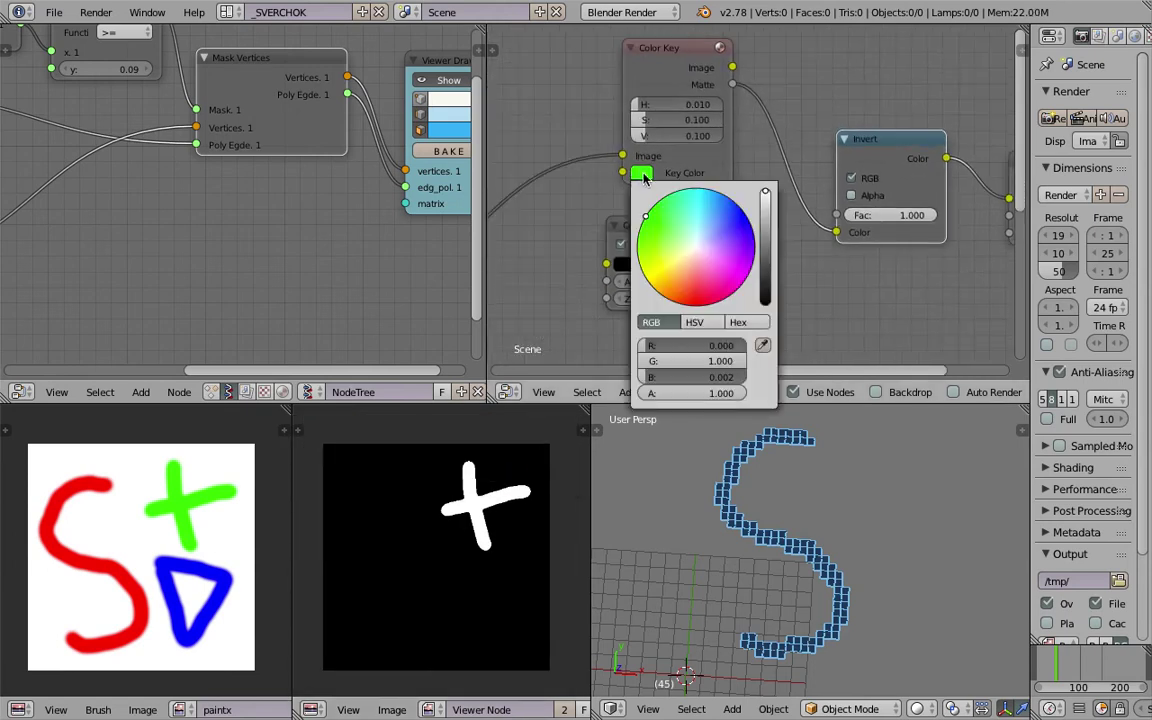
left_click_drag(689, 288, 752, 230)
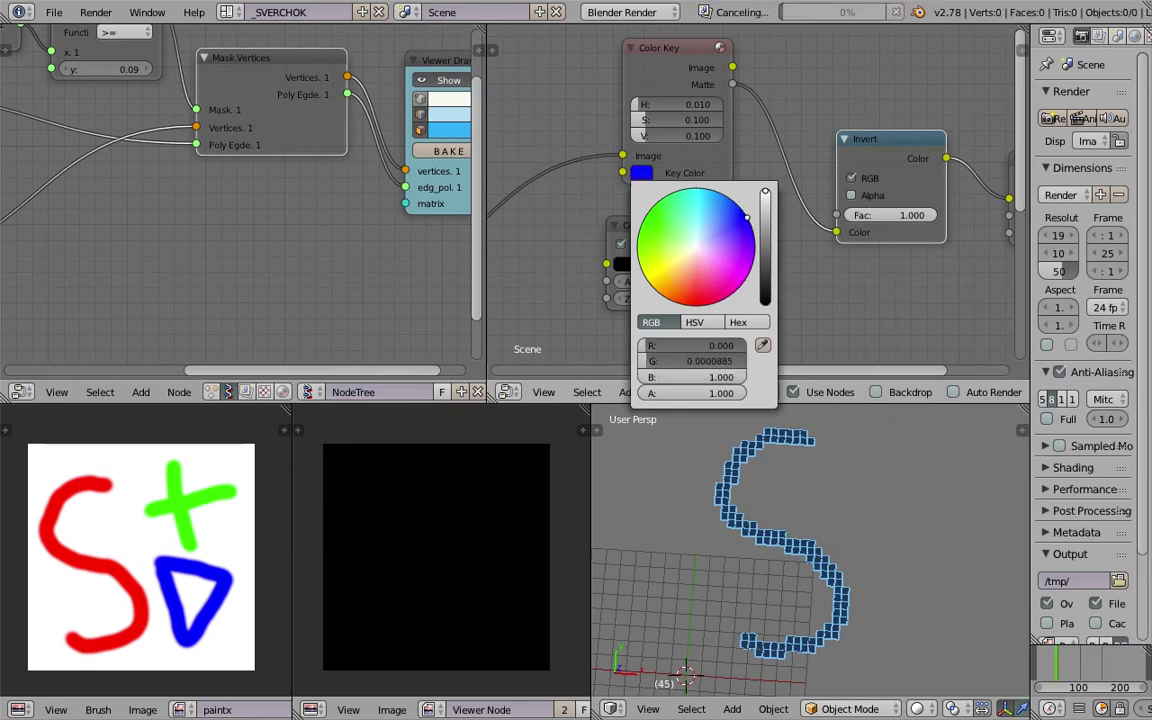
key("ctrl+s")
key("Return")
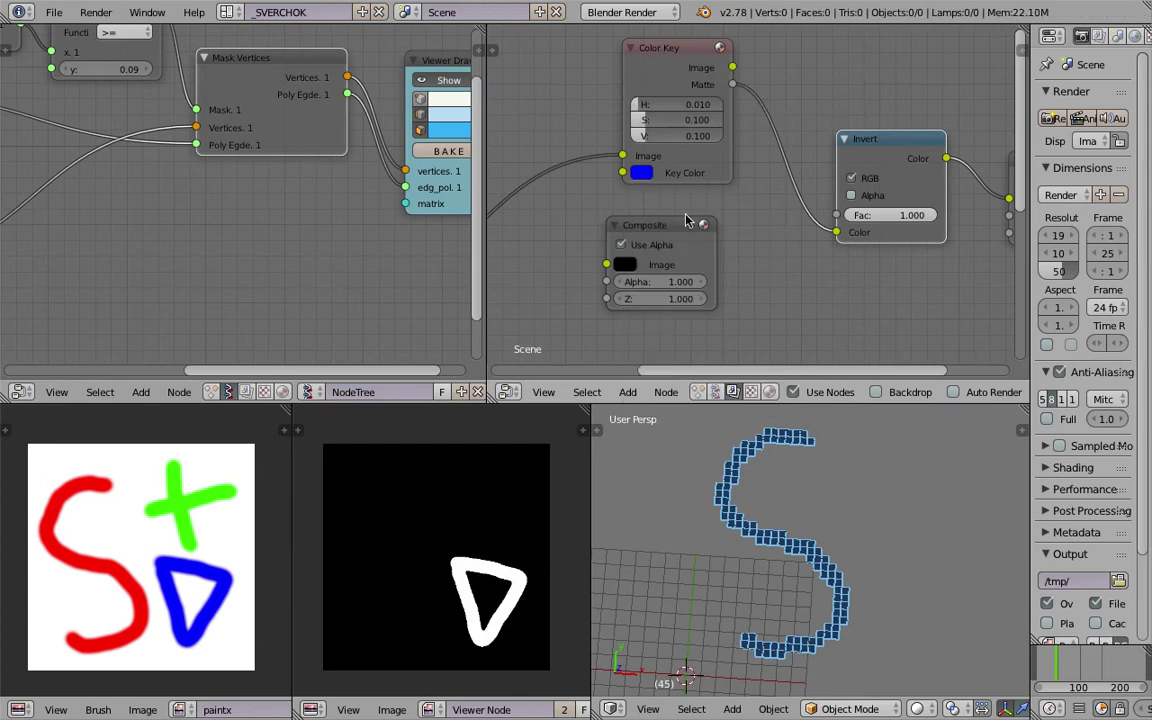
Go to frame 95 on the timeline to refresh the Sverchok mesh, and save the file
left_click(1078, 673)
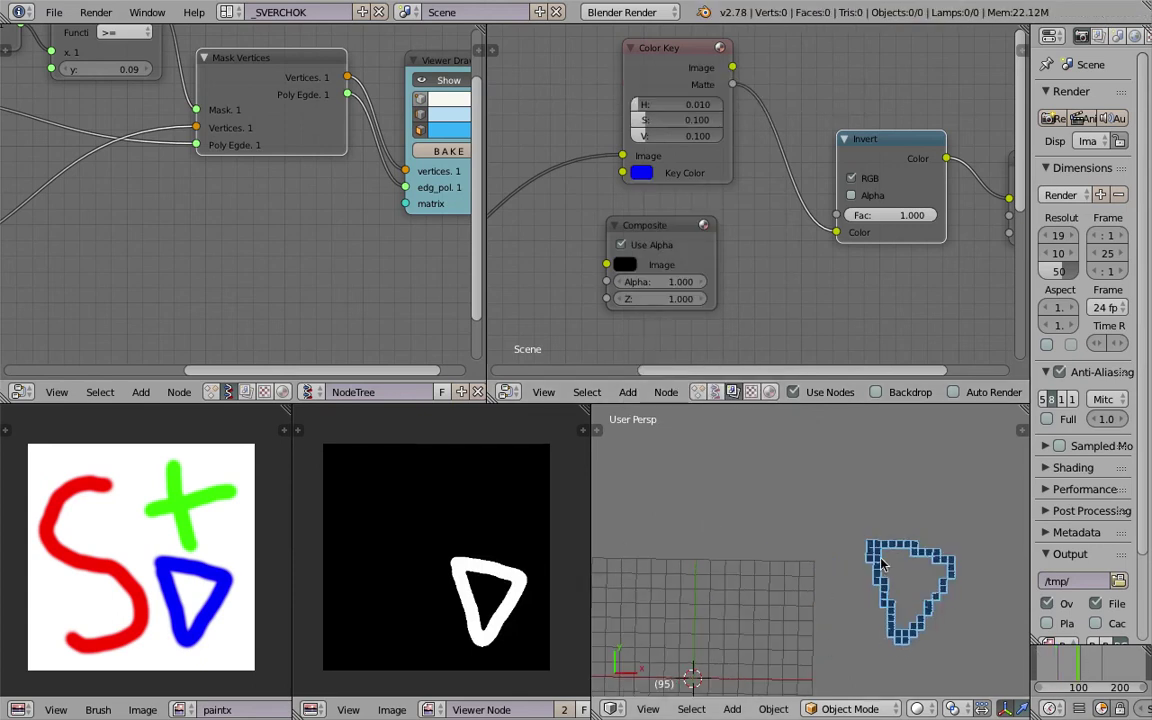
left_click(656, 706)
scroll(877, 569, "down", 3)
middle_click_drag(856, 564, 873, 580)
key("ctrl+s")
left_click(872, 581)
Examine the triangle mesh from different angles and the two Sverchok Image nodes' settings
middle_click_drag(760, 566, 838, 542)
scroll(807, 560, "up", 2)
left_click(838, 542)
middle_click_drag(851, 612, 769, 612)
middle_click_drag(881, 546, 852, 556)
scroll(200, 248, "down", 4)
middle_click_drag(194, 250, 470, 231)
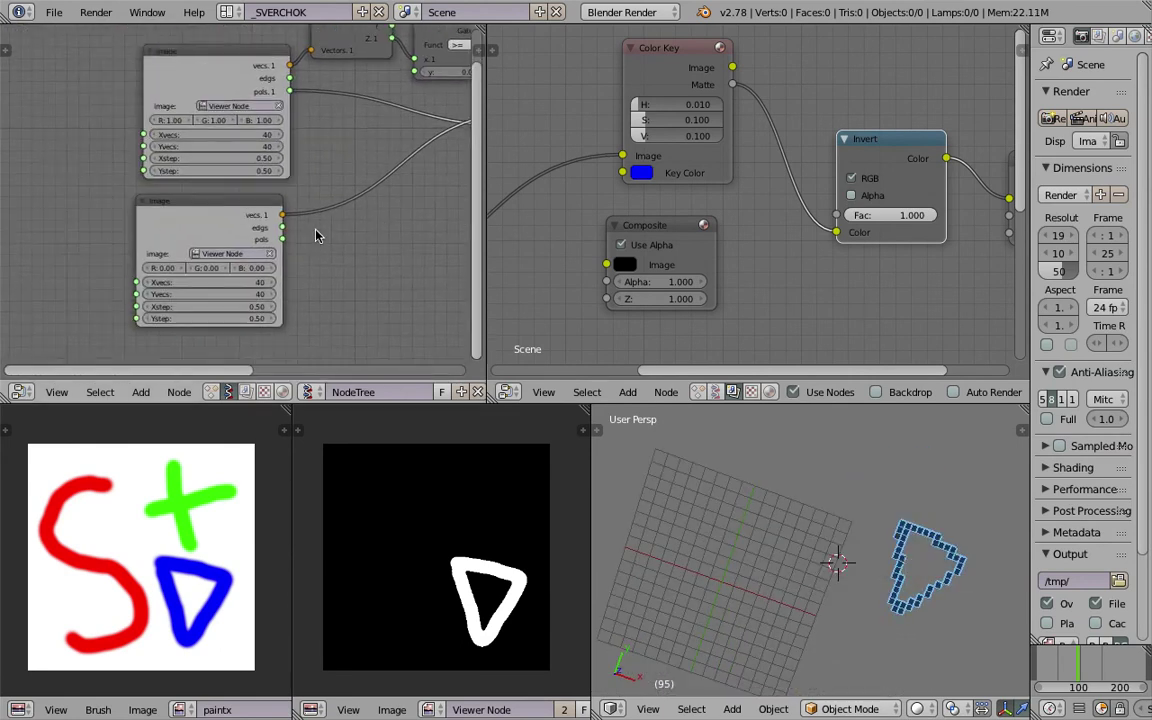
scroll(315, 231, "up", 1)
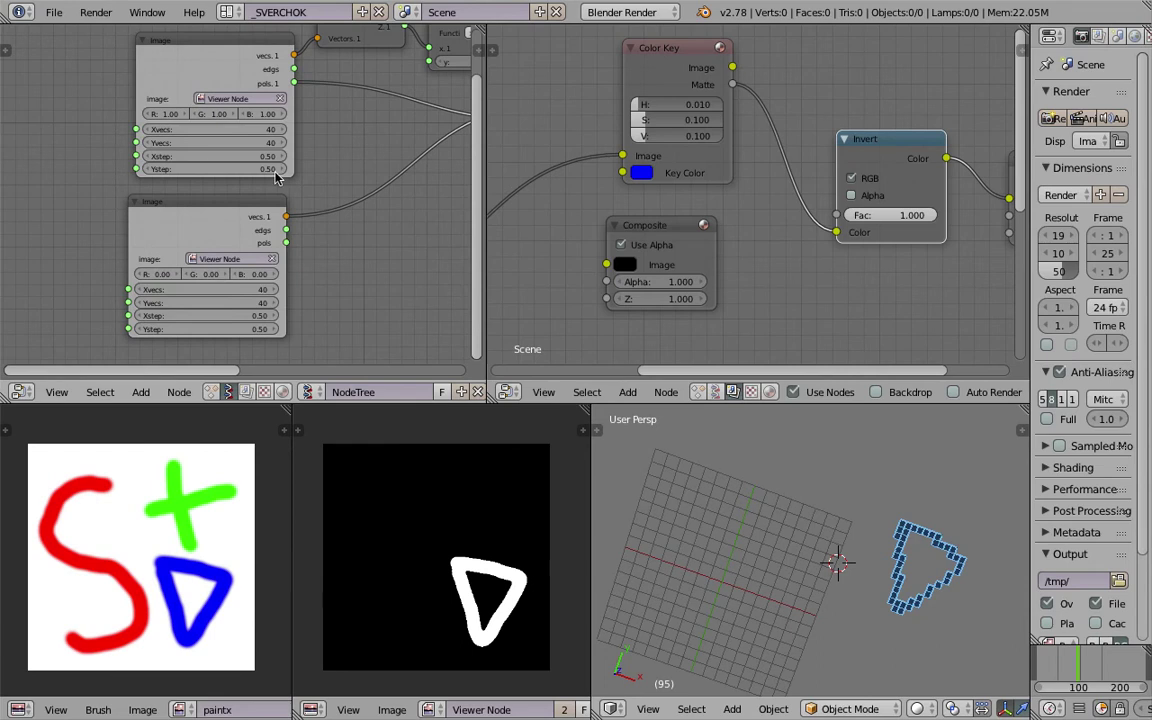
Set Xvecs and Yvecs to 60 on both Sverchok Image nodes for a finer grid
left_click_drag(253, 129, 253, 142)
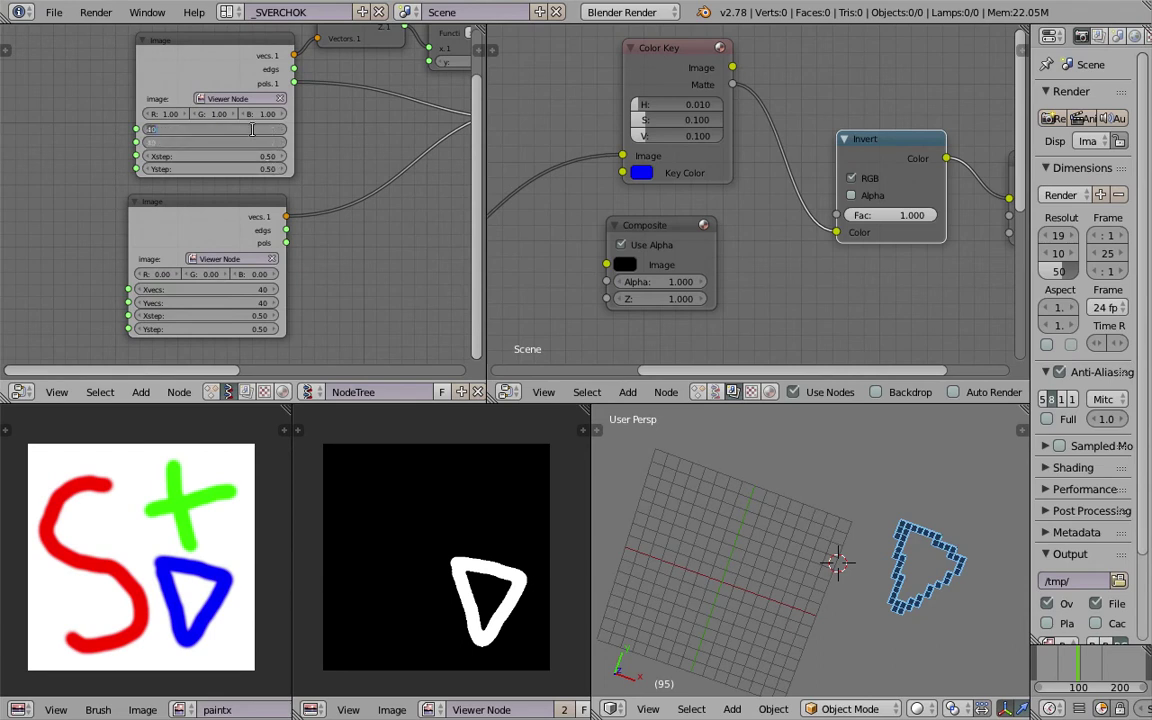
key("Return")
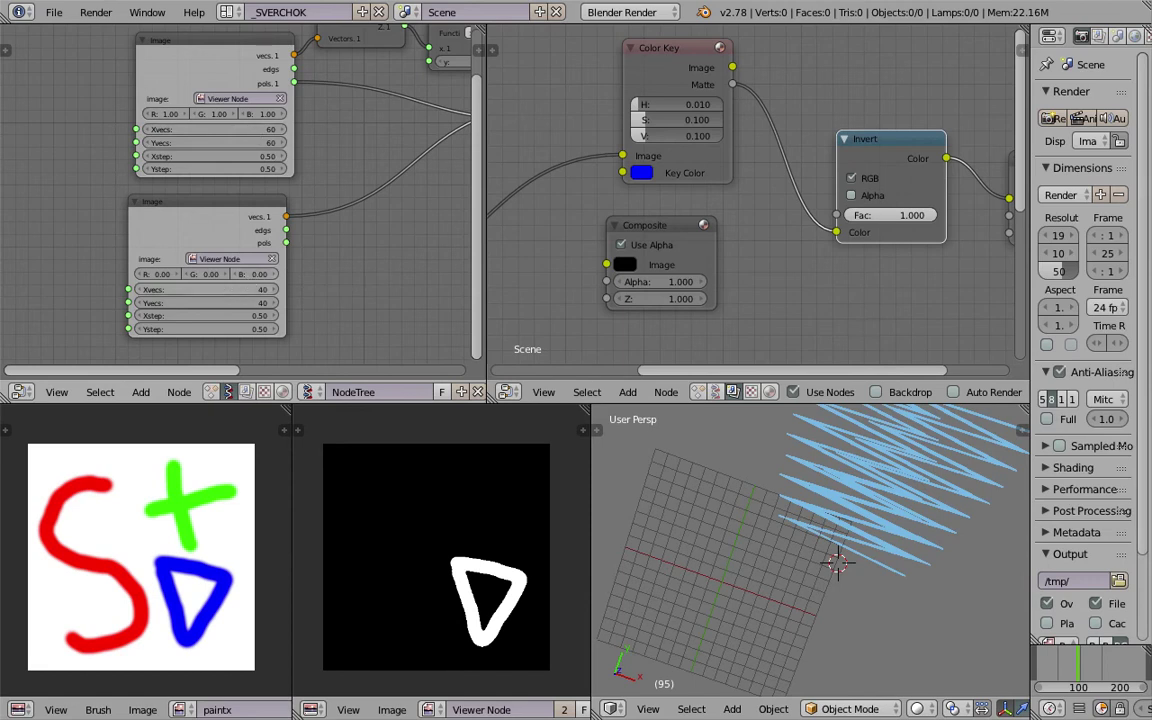
left_click_drag(227, 302, 227, 289)
key("Return")
View the triangle mesh from the top, and save the file
scroll(920, 583, "down", 3)
middle_click_drag(920, 583, 812, 523)
left_click(648, 709)
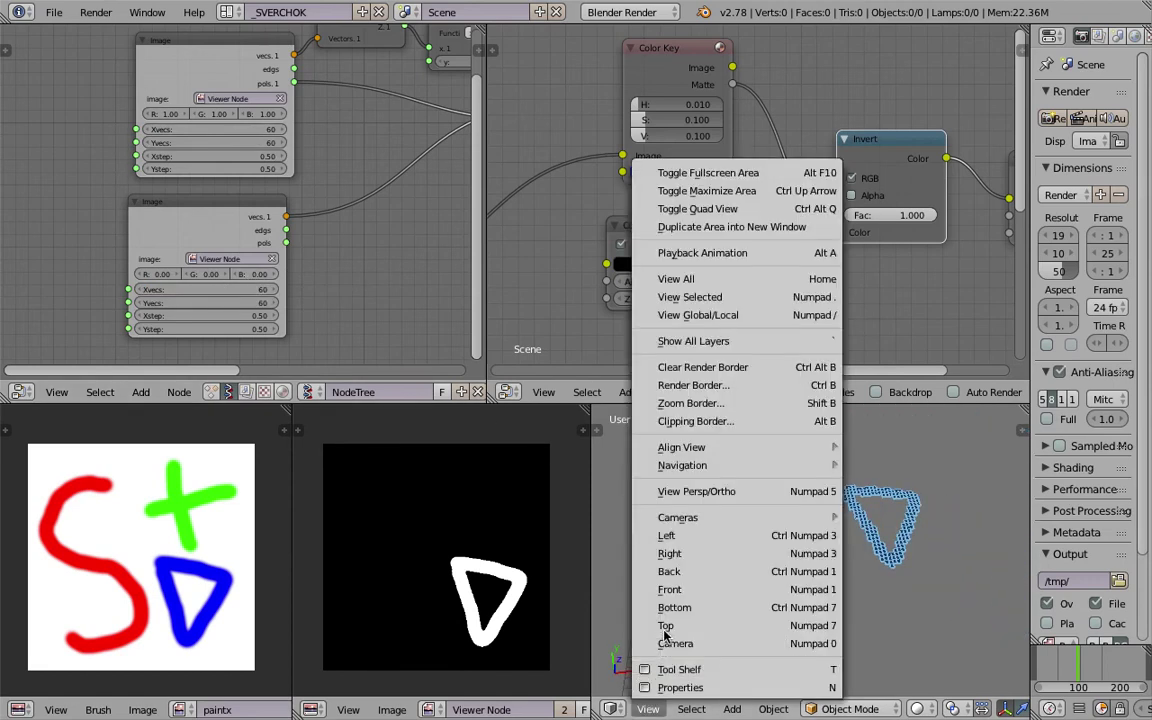
left_click(655, 622)
key("ctrl+s")
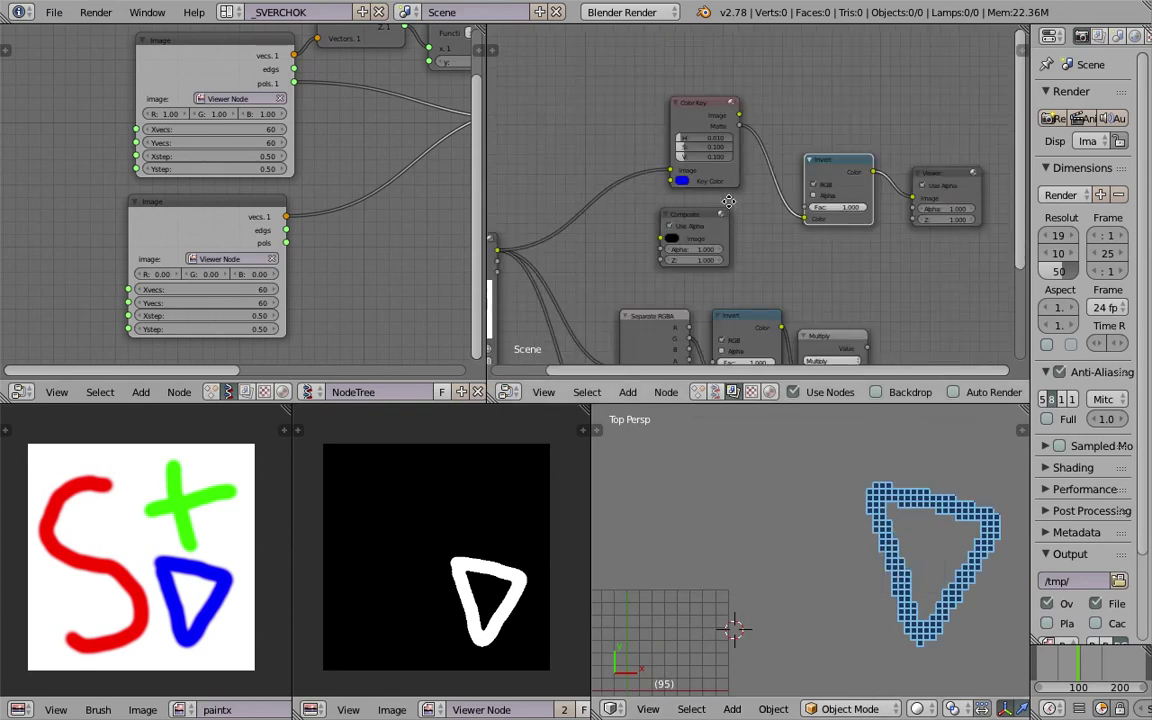
Move the Color Key node slightly aside and set its S tolerance to 0.455 and V tolerance to 0.118
left_click_drag(704, 105, 672, 95)
scroll(672, 95, "up", 3)
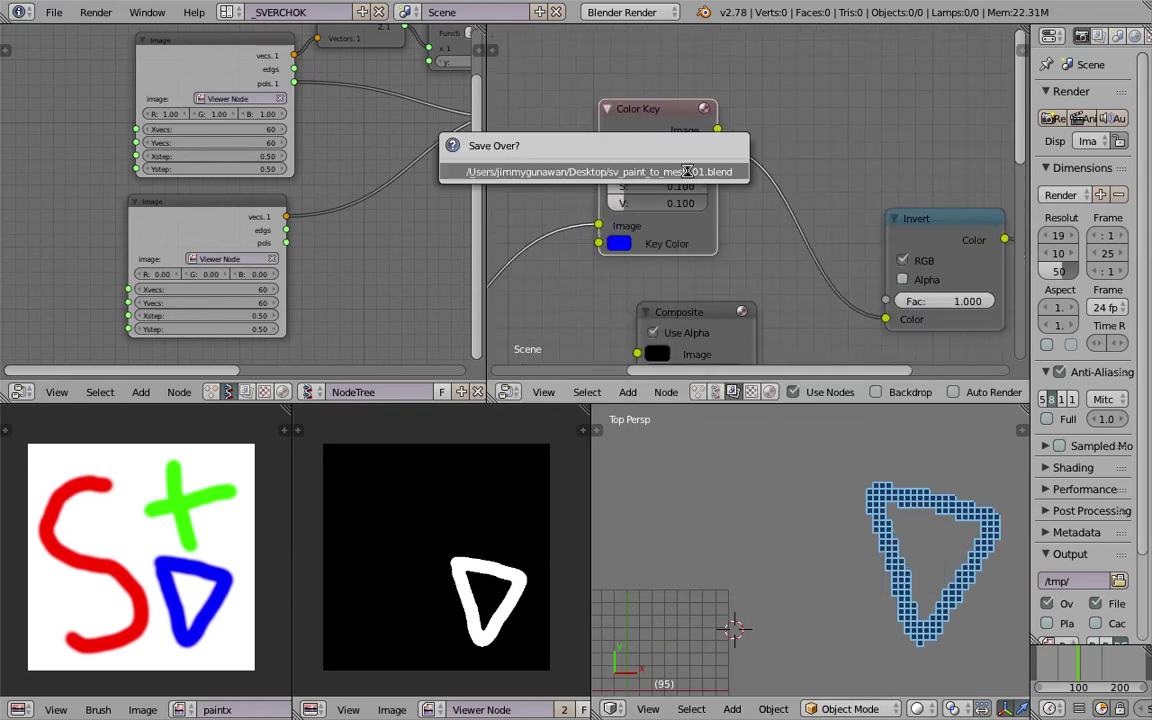
left_click_drag(618, 186, 642, 186)
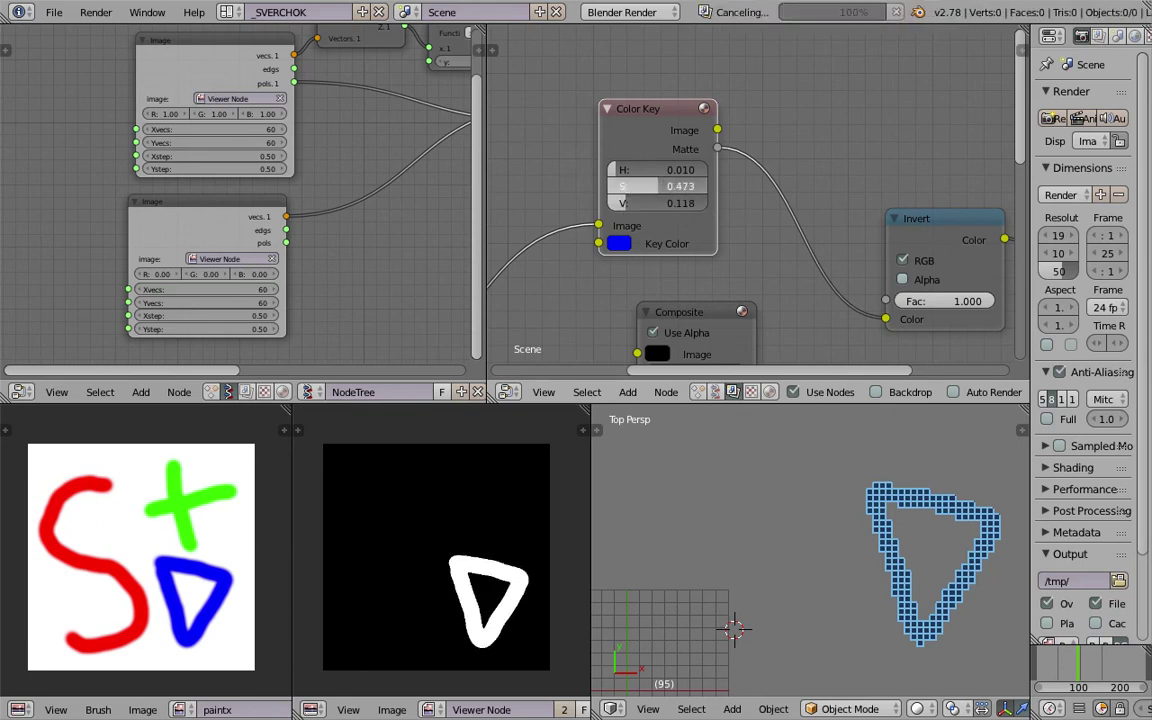
scroll(451, 530, "up", 1)
scroll(451, 530, "down", 1)
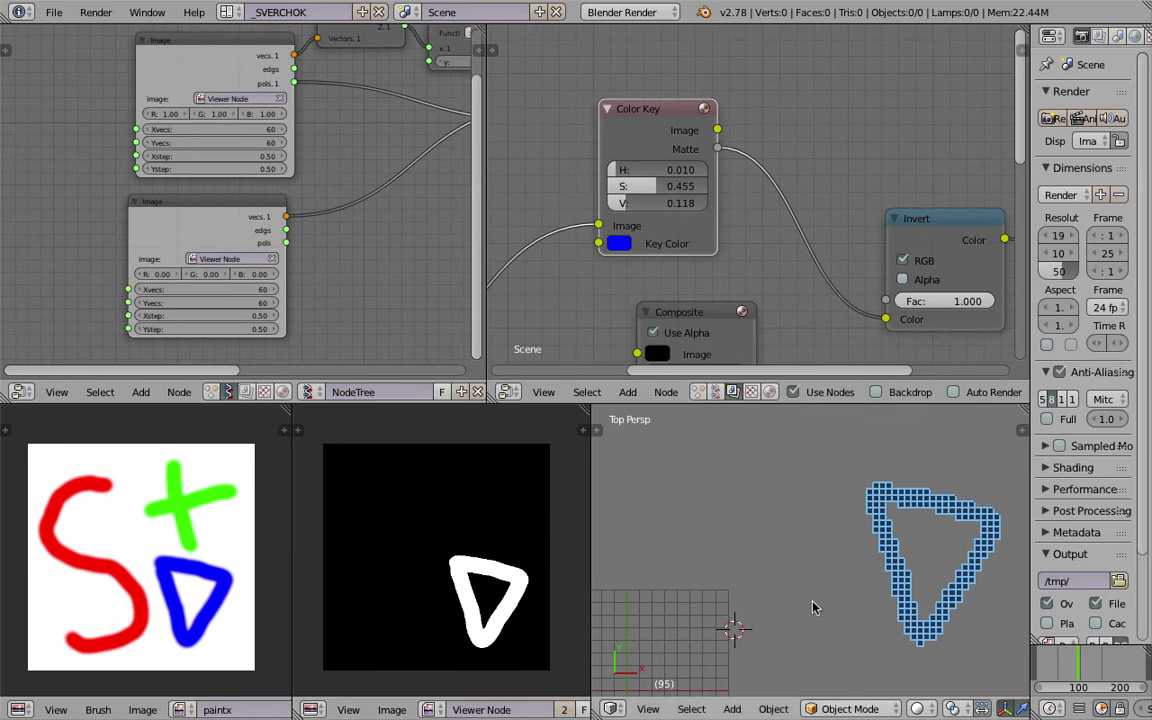
Go to frame 70 to refresh the mesh, view it from the top, and save the file
left_click(1067, 678)
middle_click_drag(941, 567, 872, 566)
left_click(648, 709)
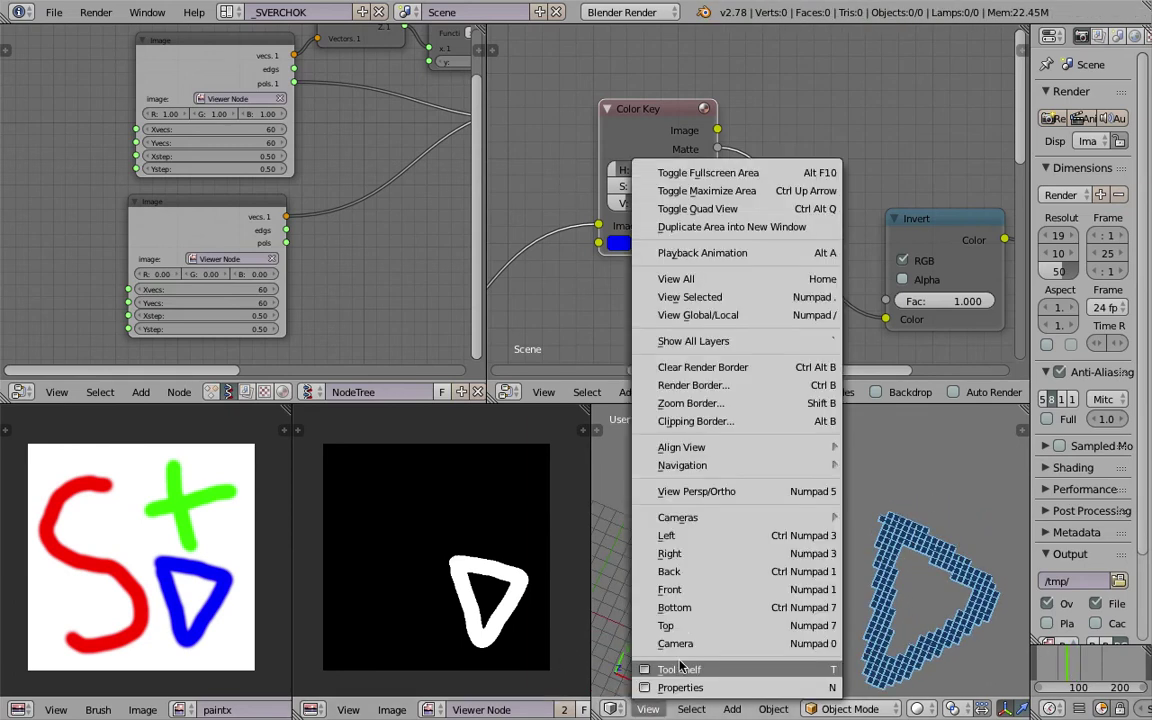
left_click(672, 622)
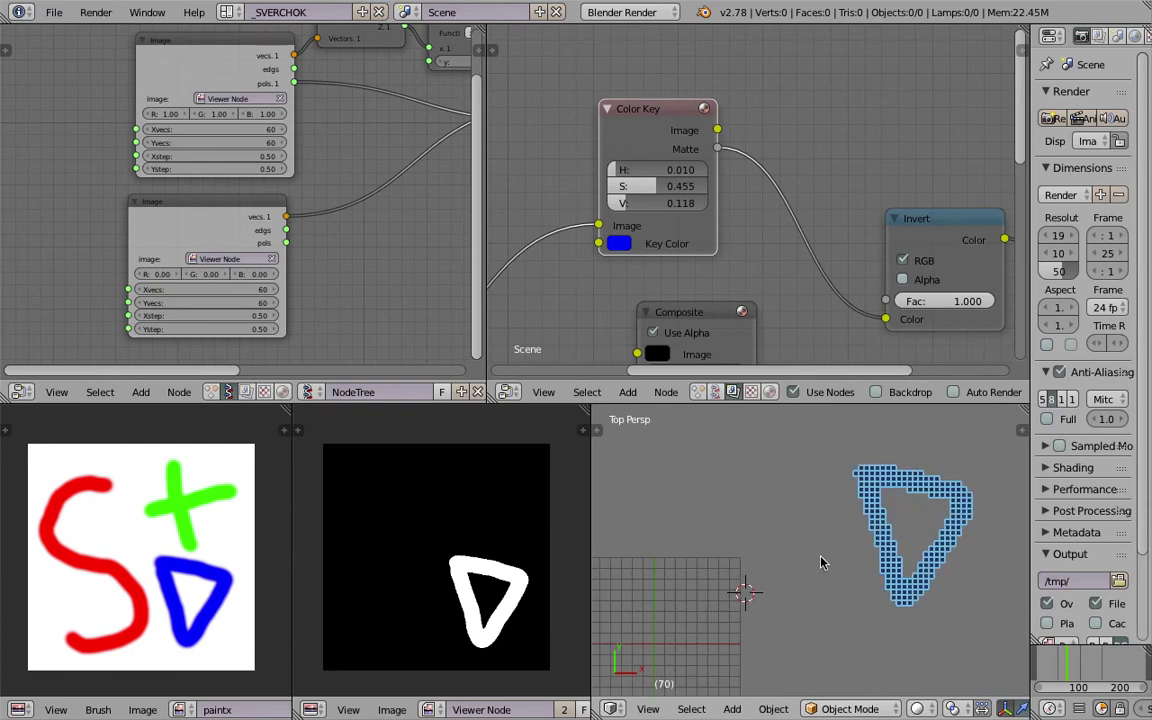
key("ctrl+s")
left_click(820, 594)
Widen the Sverchok node editor so the whole node chain fits
scroll(280, 245, "down", 3)
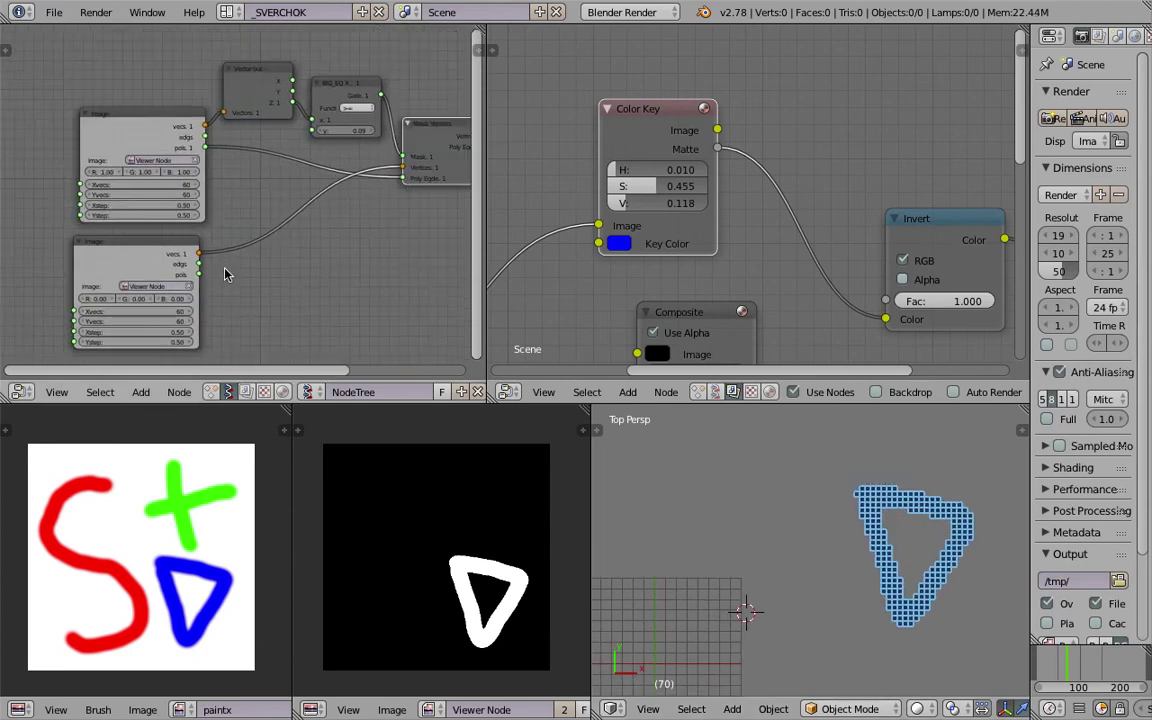
scroll(273, 263, "down", 2)
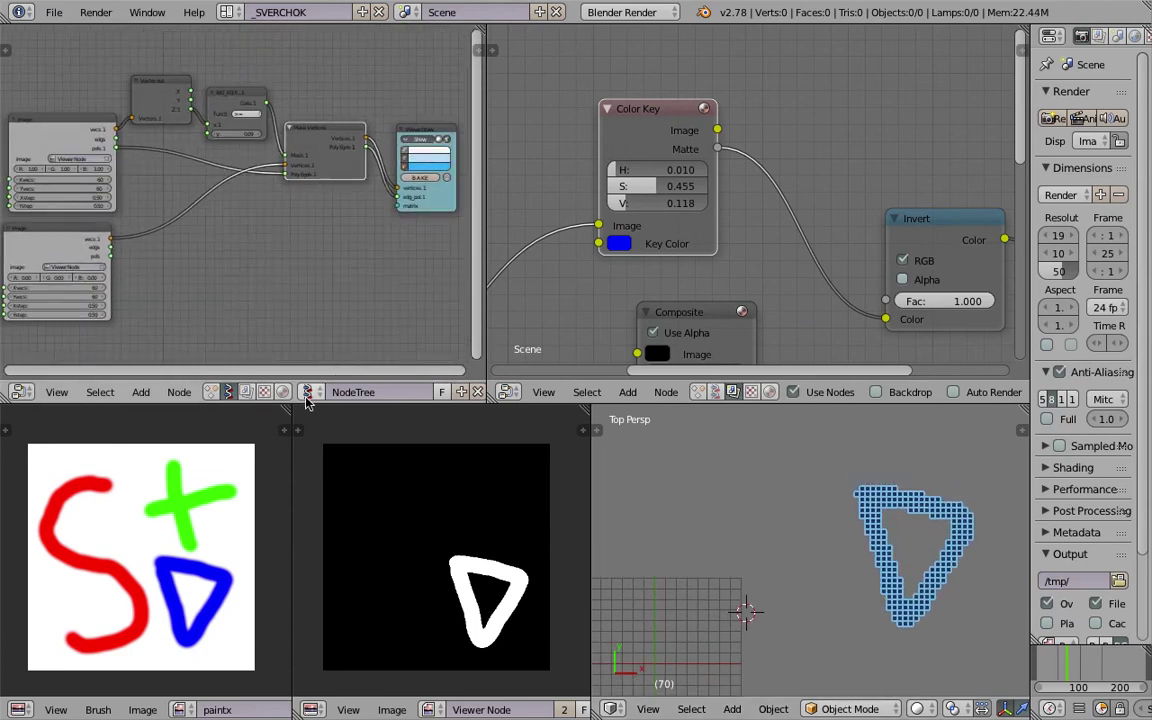
left_click(407, 391)
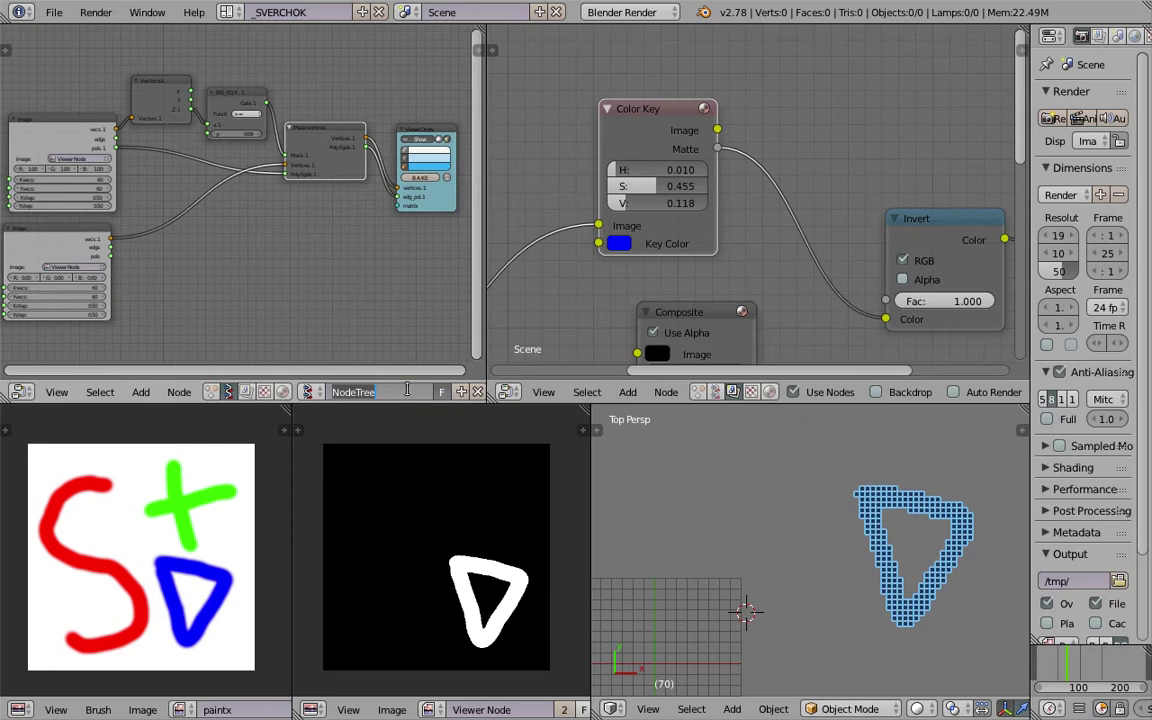
left_click(393, 277)
left_click_drag(484, 246, 561, 246)
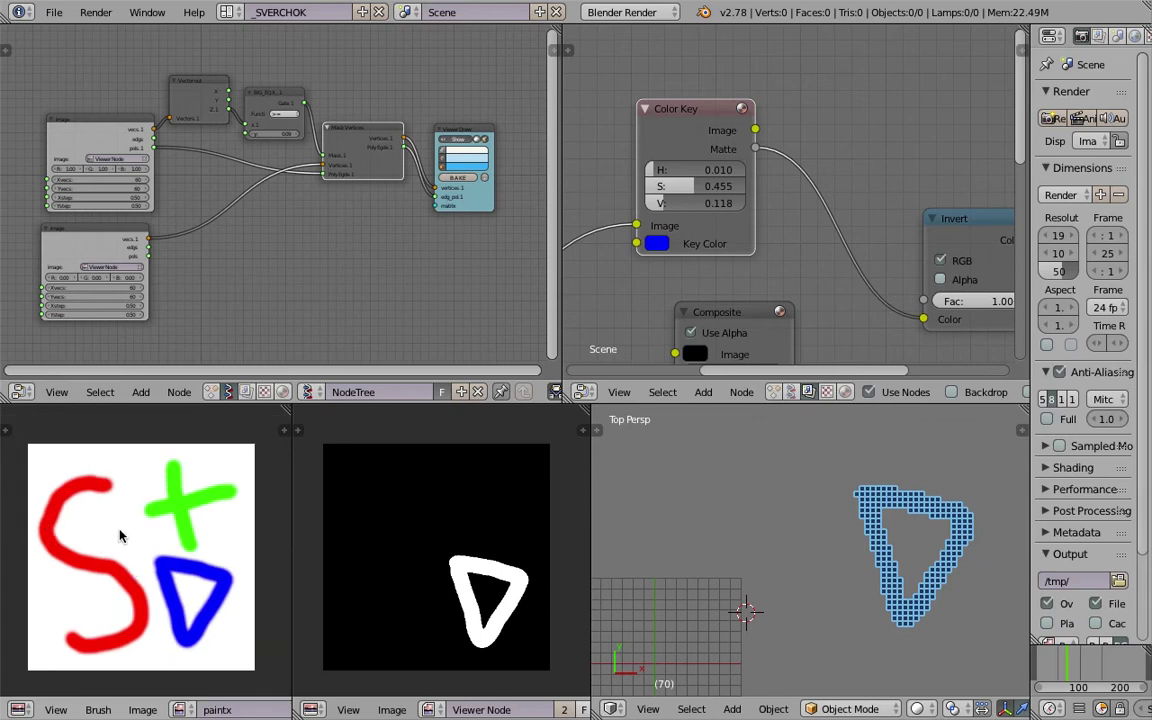
scroll(120, 536, "up", 1)
scroll(98, 543, "down", 1)
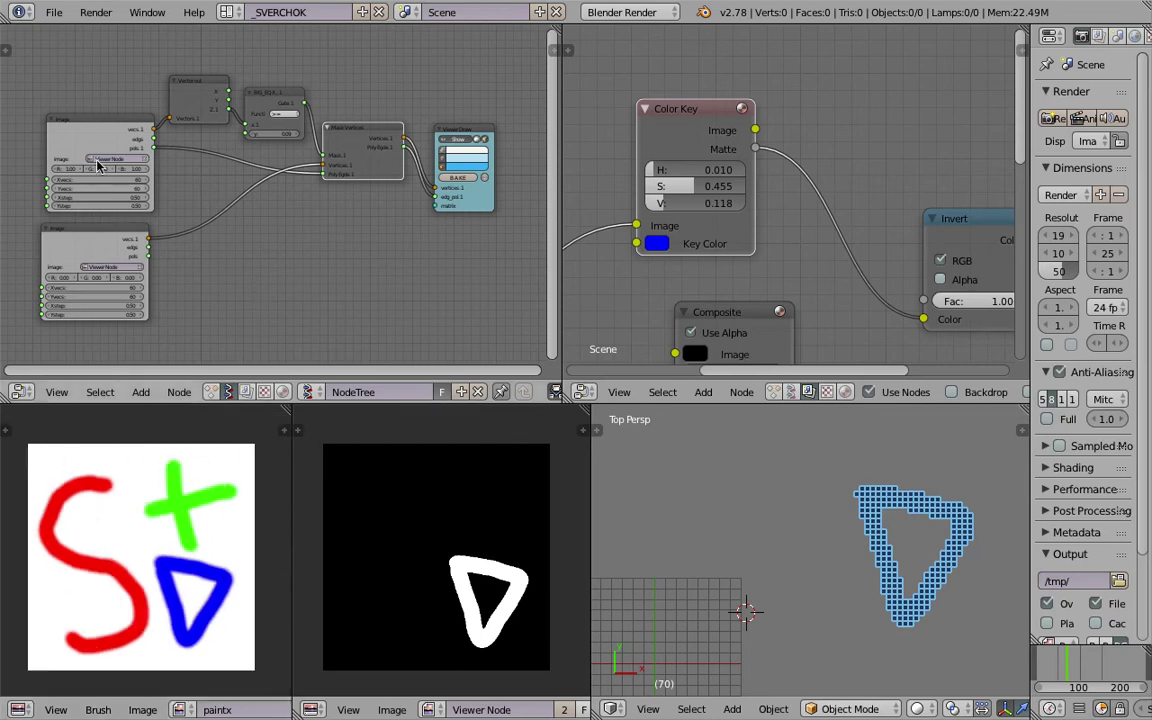
Reposition the two Sverchok Image nodes one above the other, clear of the Vector out node
left_click_drag(90, 128, 76, 127)
middle_click_drag(72, 133, 248, 144)
scroll(247, 144, "up", 8)
left_click_drag(206, 69, 151, 60)
left_click_drag(295, 286, 236, 256)
scroll(190, 150, "down", 2)
middle_click_drag(202, 160, 122, 128)
Move the compositor's Image node holding the painted picture upward, closer to the Color Key node's level
scroll(660, 180, "down", 4)
middle_click_drag(678, 189, 735, 160)
scroll(766, 172, "down", 1)
middle_click_drag(781, 204, 756, 178)
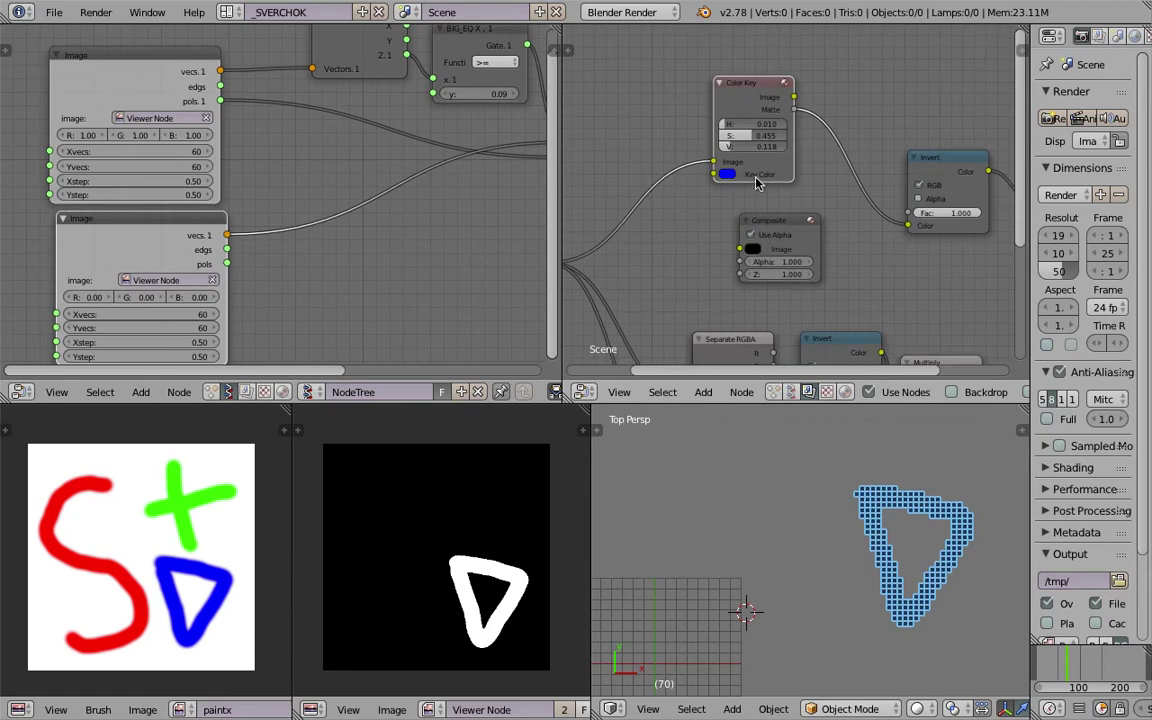
middle_click_drag(617, 229, 761, 206)
left_click_drag(668, 228, 687, 158)
middle_click_drag(727, 217, 674, 188)
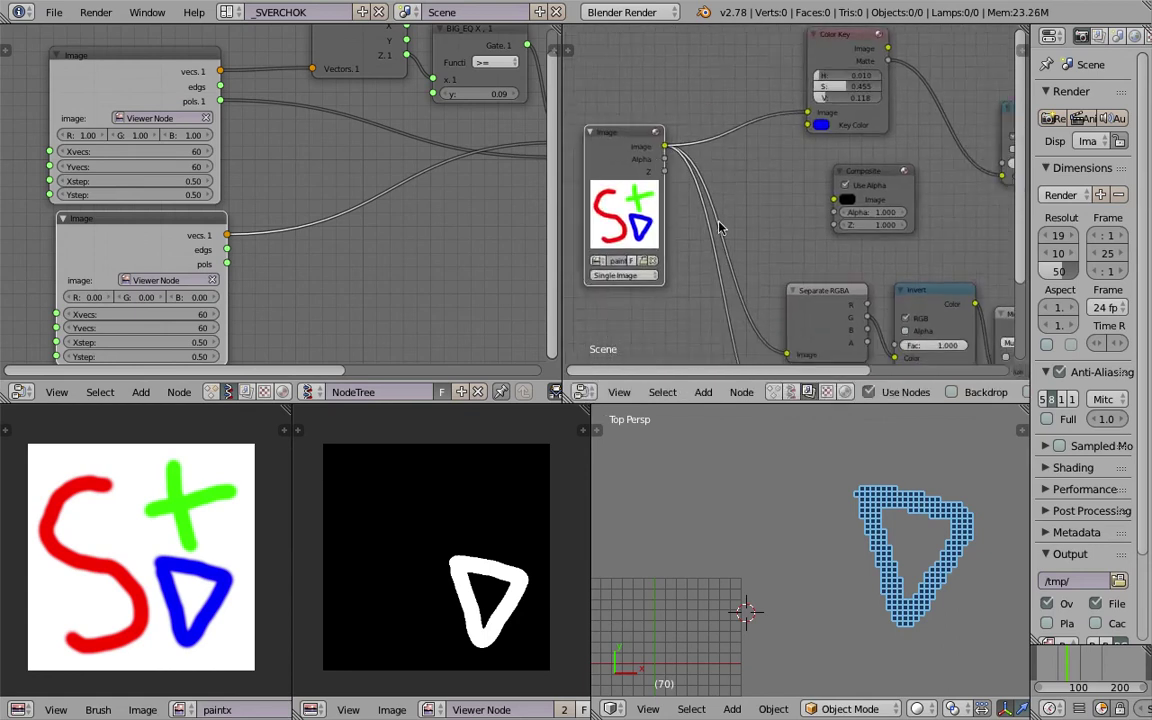
scroll(778, 289, "down", 1)
middle_click_drag(778, 289, 721, 176)
Enlarge the compositor area and spread the Separate RGBA and Invert node pairs away from the Multiply node
left_click_drag(560, 200, 467, 230)
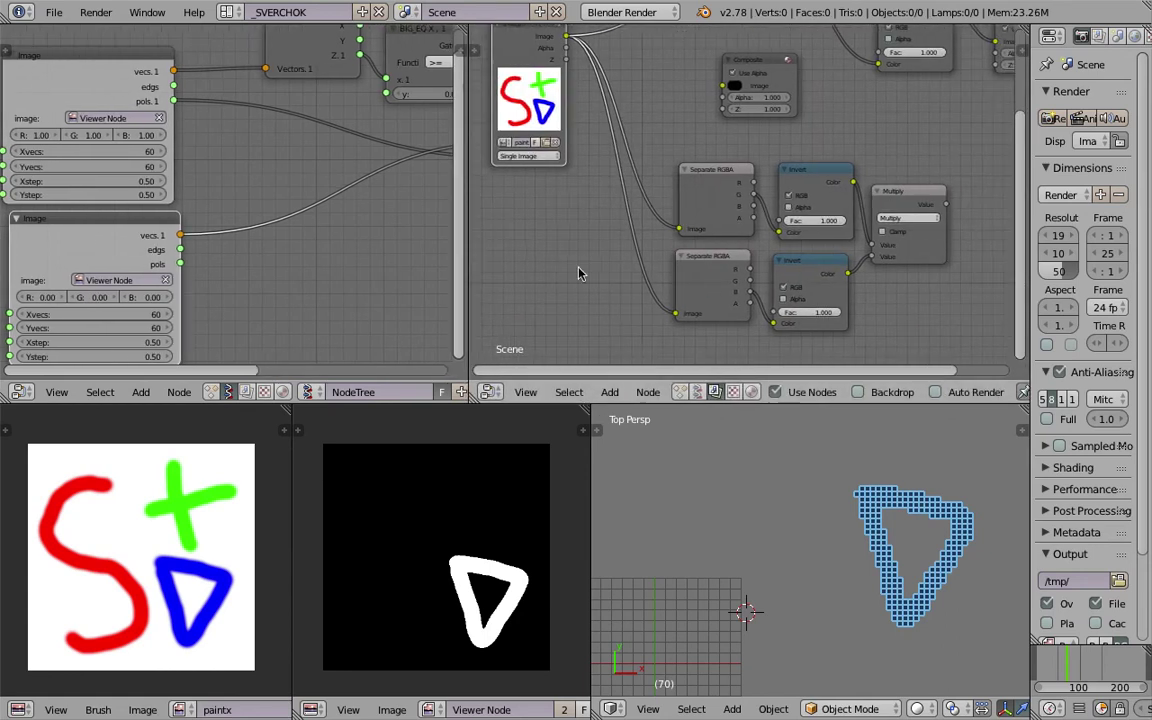
left_click_drag(664, 401, 664, 436)
left_click_drag(707, 213, 690, 182)
left_click_drag(699, 278, 664, 266)
left_click_drag(815, 192, 790, 174)
left_click_drag(800, 280, 771, 261)
middle_click_drag(937, 205, 906, 275)
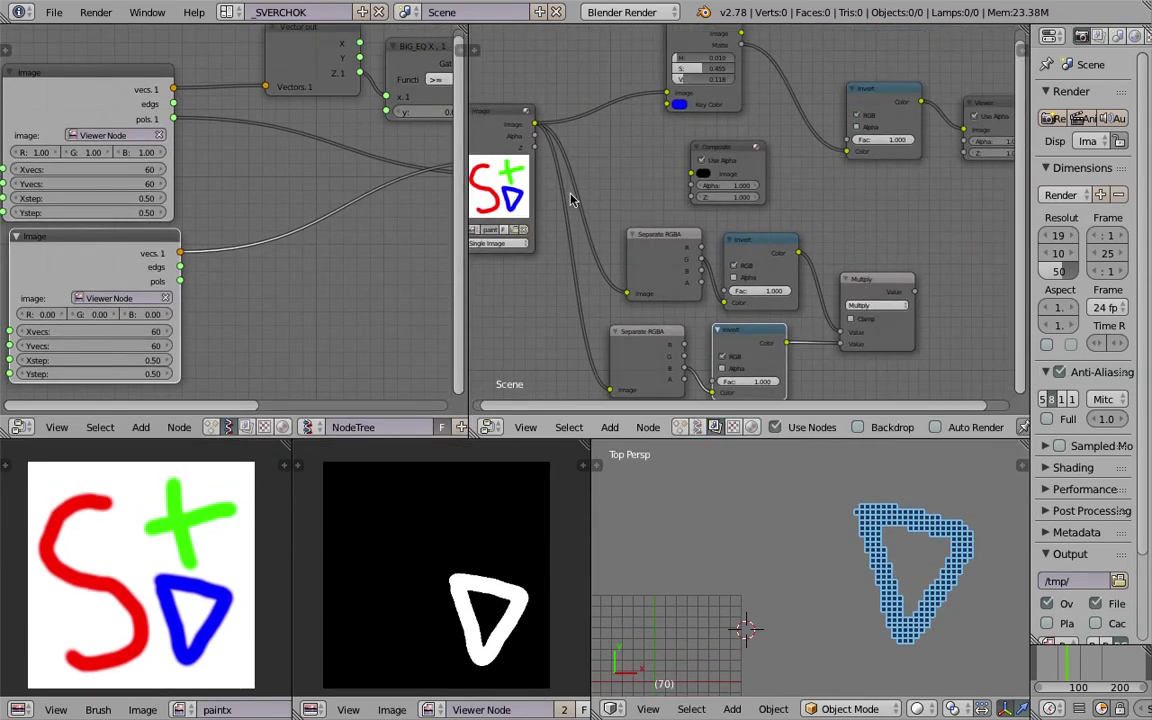
Widen the Sverchok node editor again until the Mask Vertices node is in view
middle_click_drag(571, 195, 682, 196)
middle_click_drag(324, 222, 273, 246)
scroll(272, 206, "down", 1)
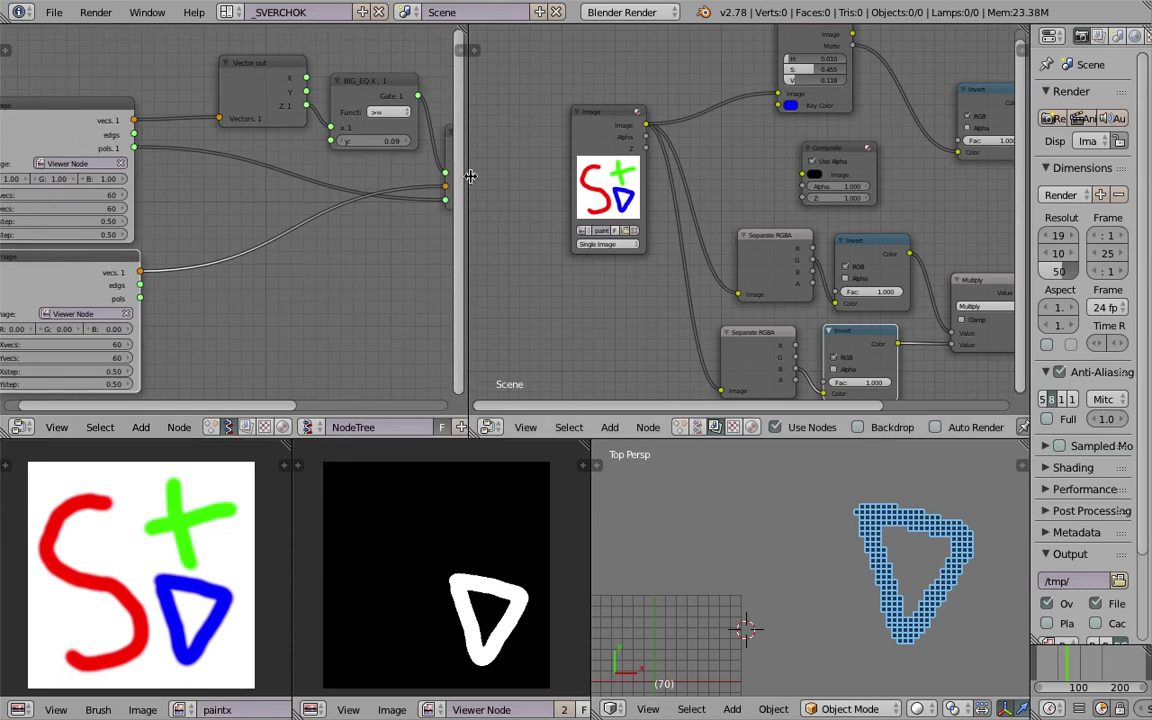
left_click_drag(470, 176, 595, 176)
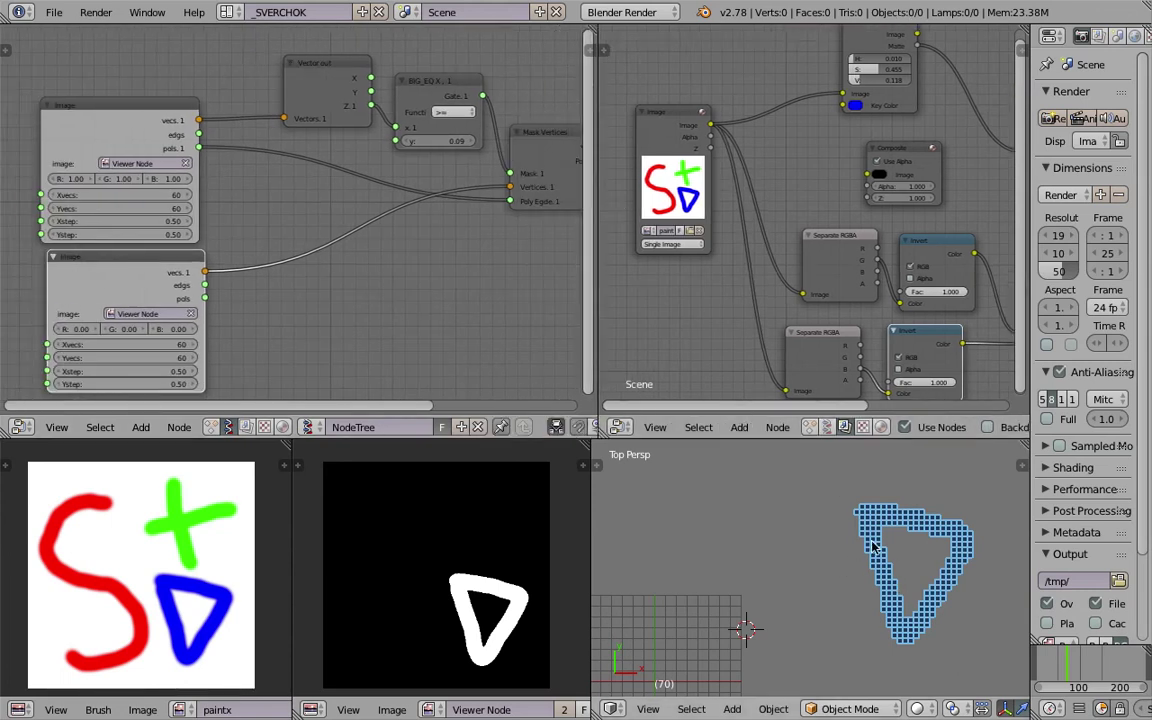
middle_click_drag(843, 188, 853, 253)
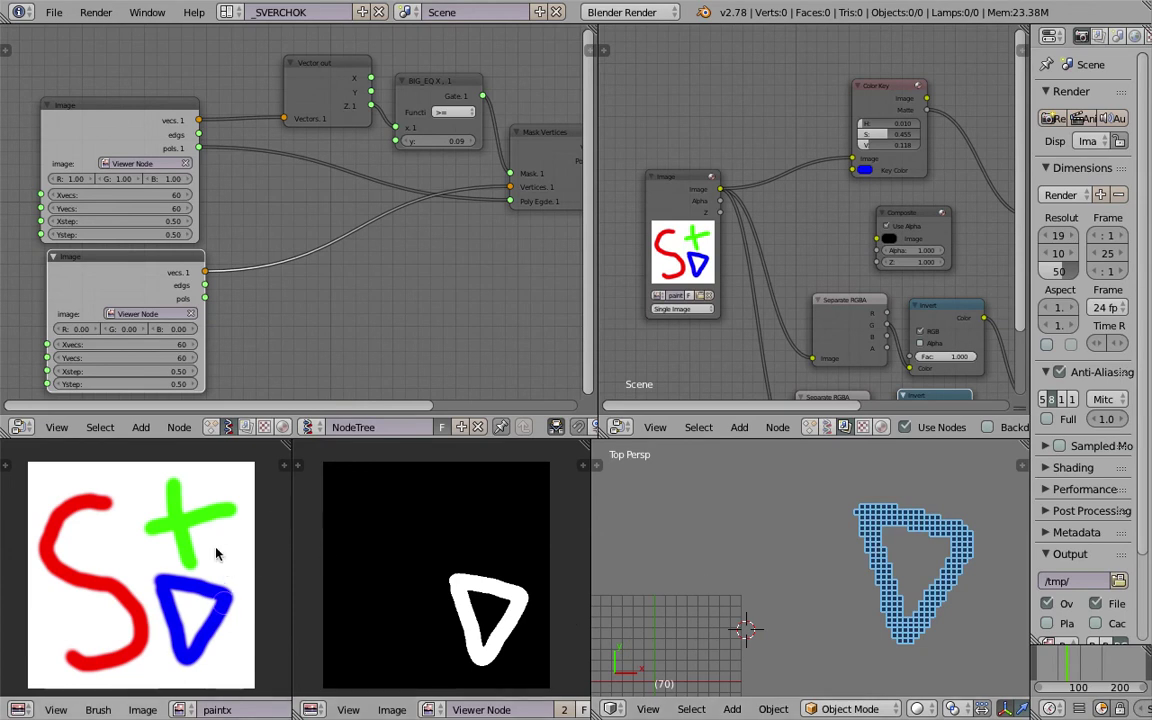
Inspect the triangle mesh from an oblique angle, and save the file
middle_click_drag(411, 214, 309, 185)
scroll(828, 577, "up", 3)
middle_click_drag(925, 600, 818, 536)
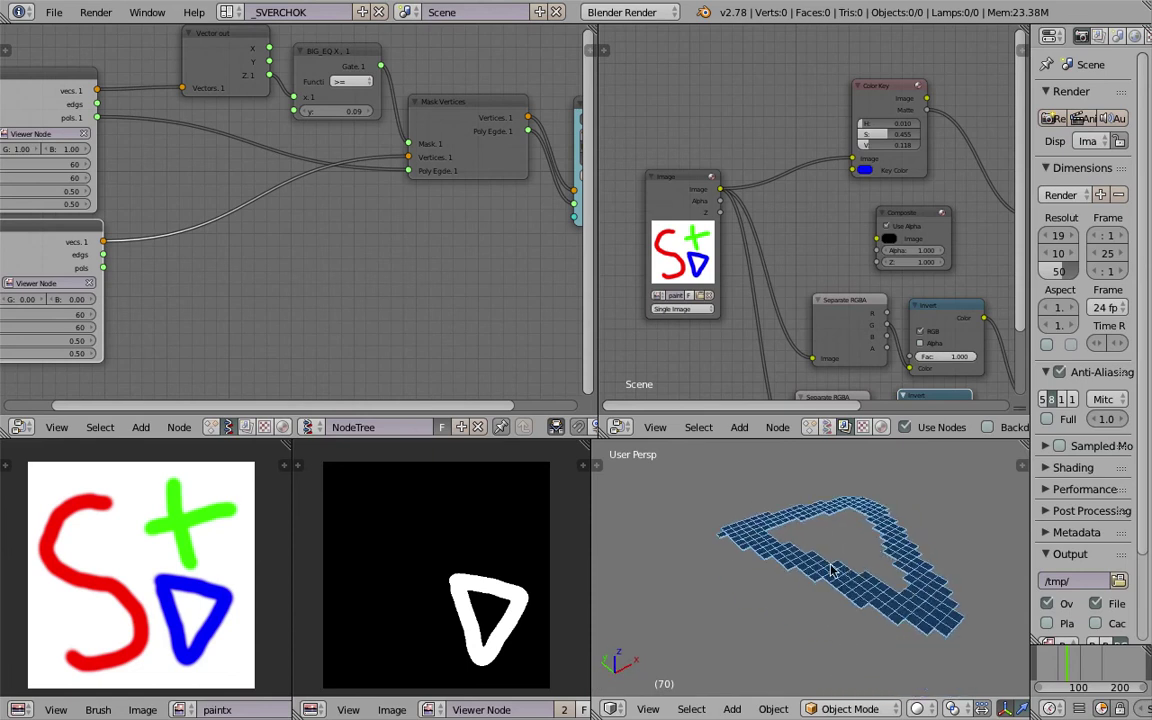
middle_click_drag(912, 505, 788, 558)
key("ctrl+s")
left_click(787, 555)
Turn off the Viewer Draw node's display, move the node up, and place a duplicate of it below
scroll(484, 252, "down", 2)
middle_click_drag(484, 252, 255, 270)
scroll(255, 268, "up", 2)
left_click(357, 147)
left_click(363, 147)
left_click(363, 147)
left_click_drag(369, 133, 413, 65)
key("shift+d")
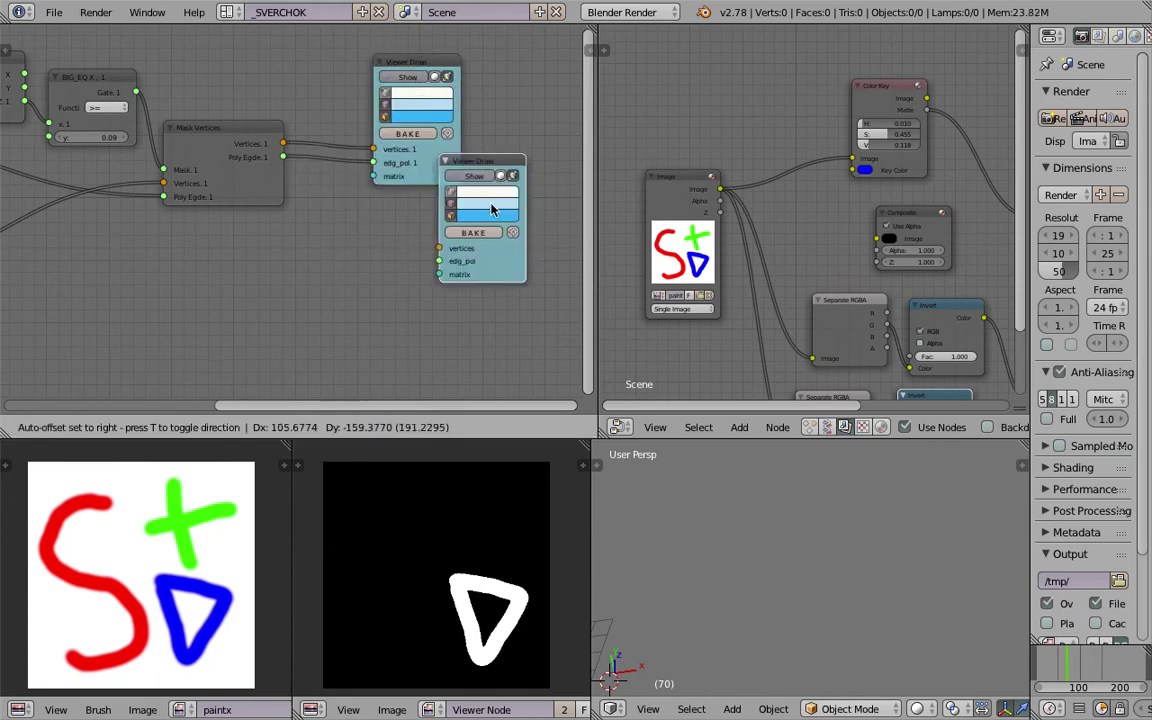
left_click(514, 238)
Search for "edge" and add a KDT Closest Edges MK2 node beside the duplicated Viewer Draw
scroll(380, 235, "up", 1)
key("shift+a")
left_click(378, 226)
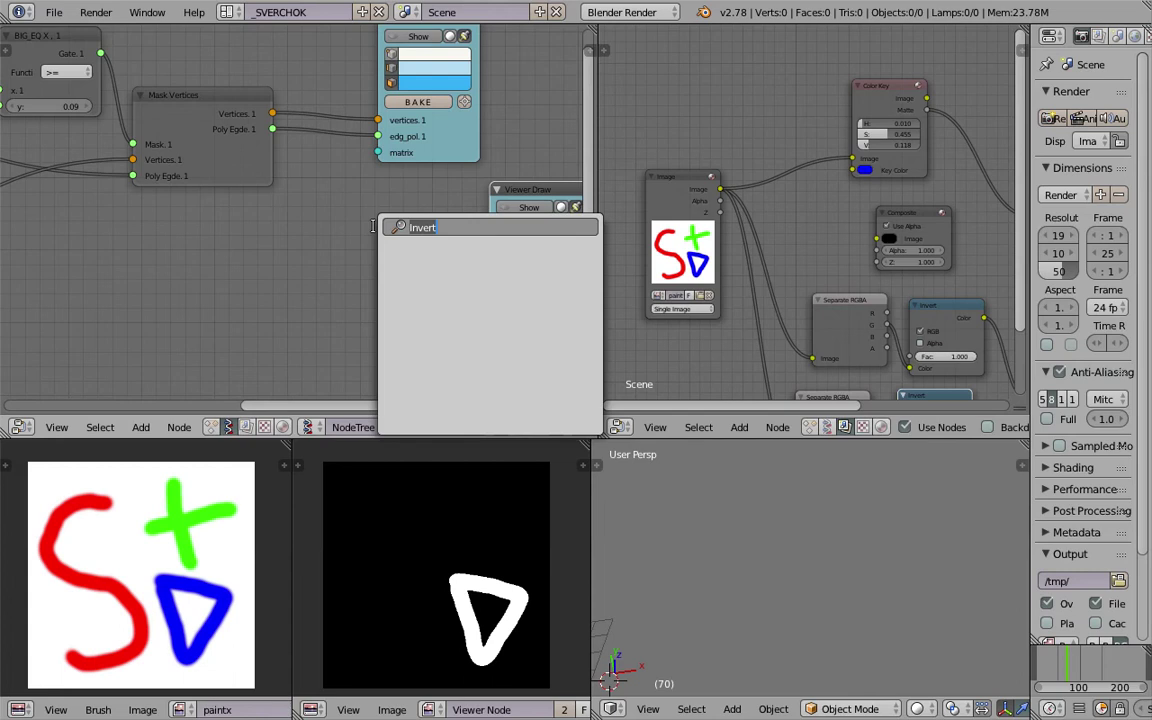
type("edge")
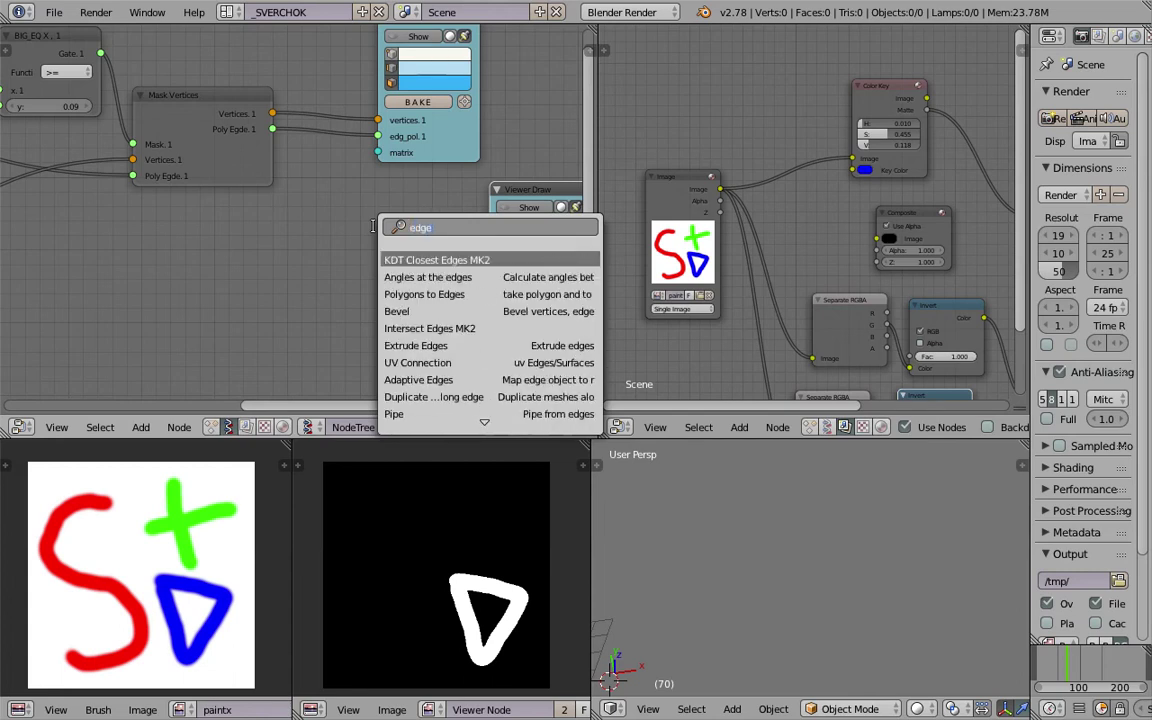
key("Return")
left_click(351, 216)
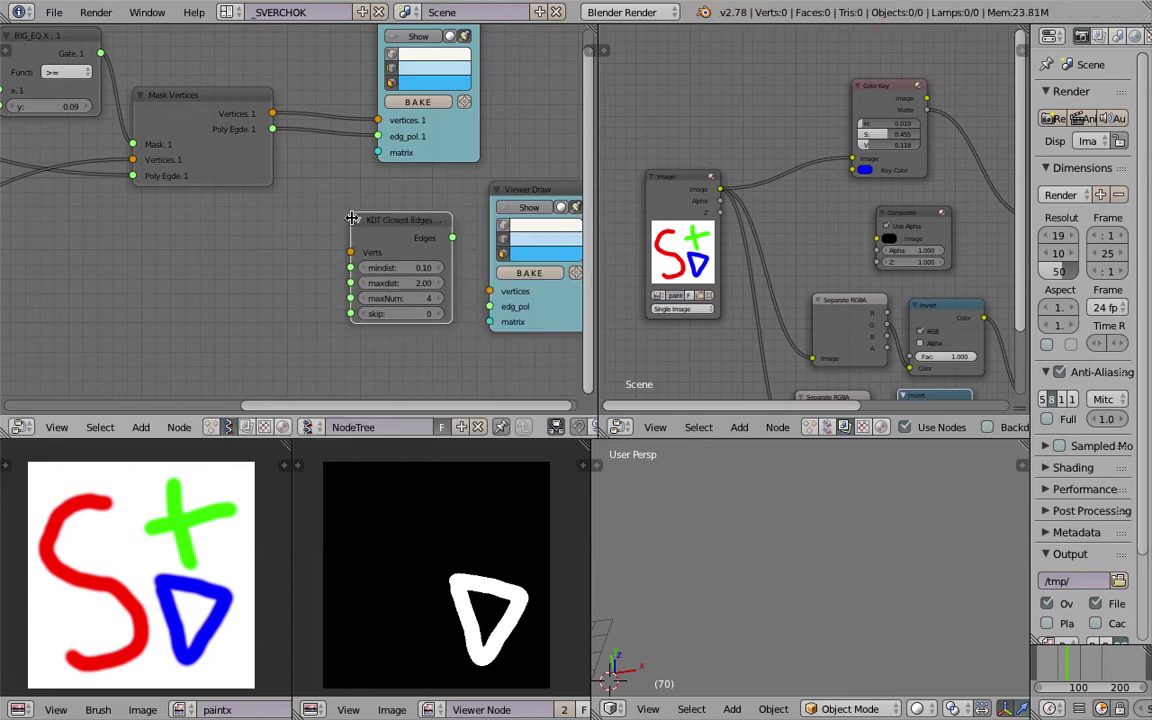
Feed Mask Vertices' vertices into KDT Closest Edges and the new Viewer Draw, link Edges to edg_pol, and space the nodes out
left_click_drag(275, 115, 350, 252)
mouse_move(395, 219)
left_mouse_down()
mouse_move(349, 216)
mouse_move(489, 306)
left_mouse_up()
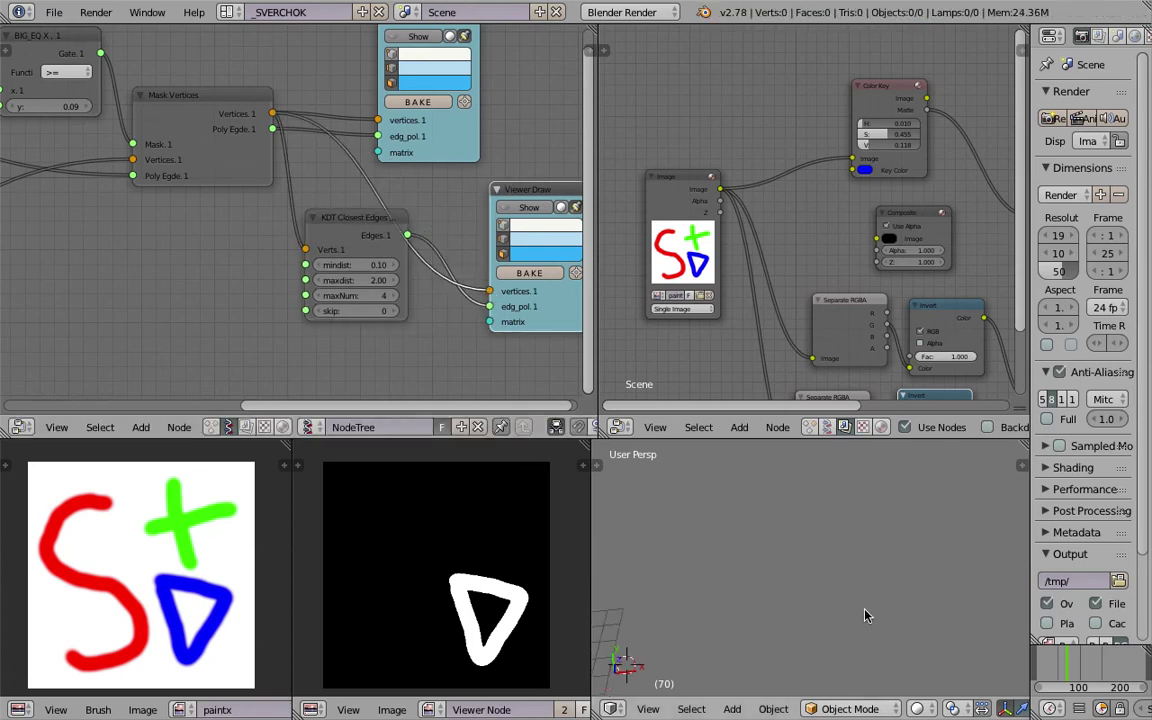
key("Home")
left_click_drag(355, 257, 363, 322)
left_click_drag(240, 115, 229, 118)
middle_click_drag(316, 170, 278, 183)
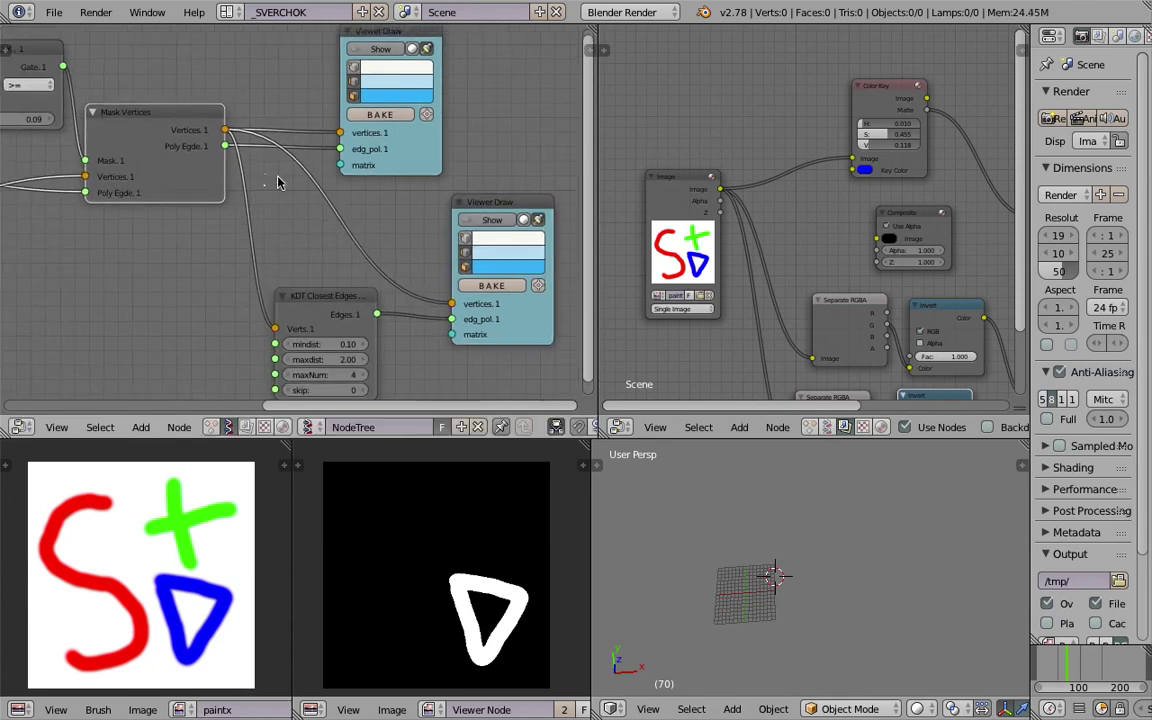
Go to frame 66 on the timeline and turn on the duplicated Viewer Draw's display
left_click_drag(1054, 676, 1067, 672)
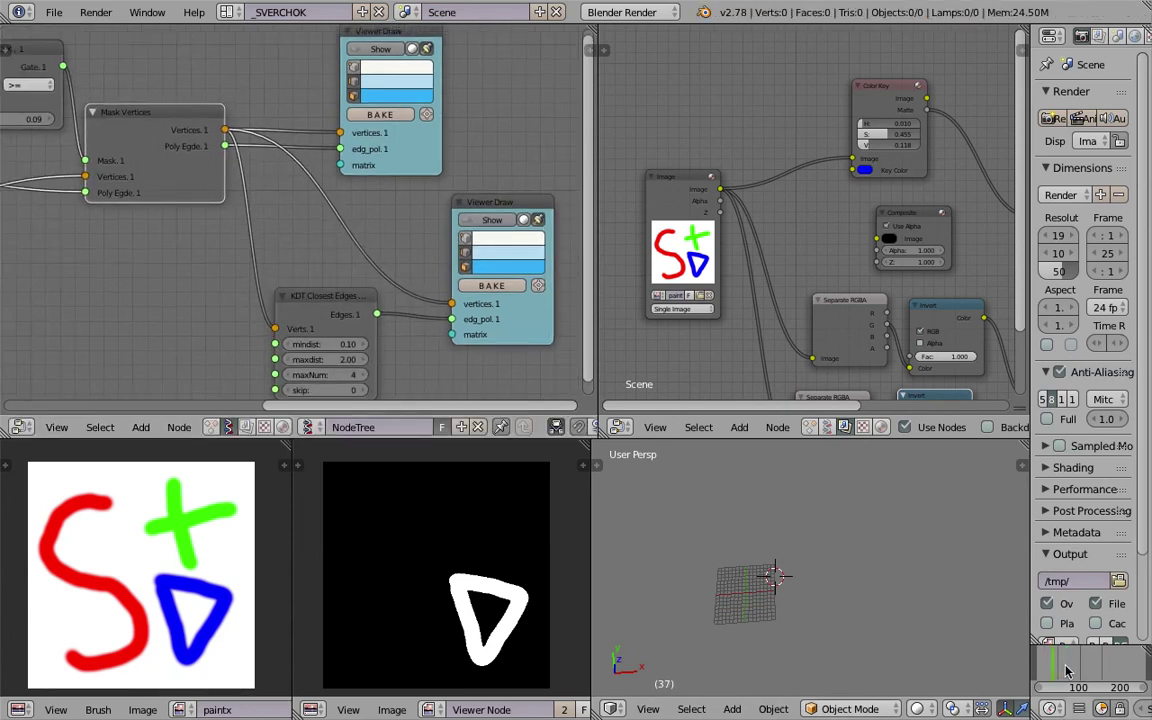
left_click(482, 222)
scroll(892, 533, "up", 3)
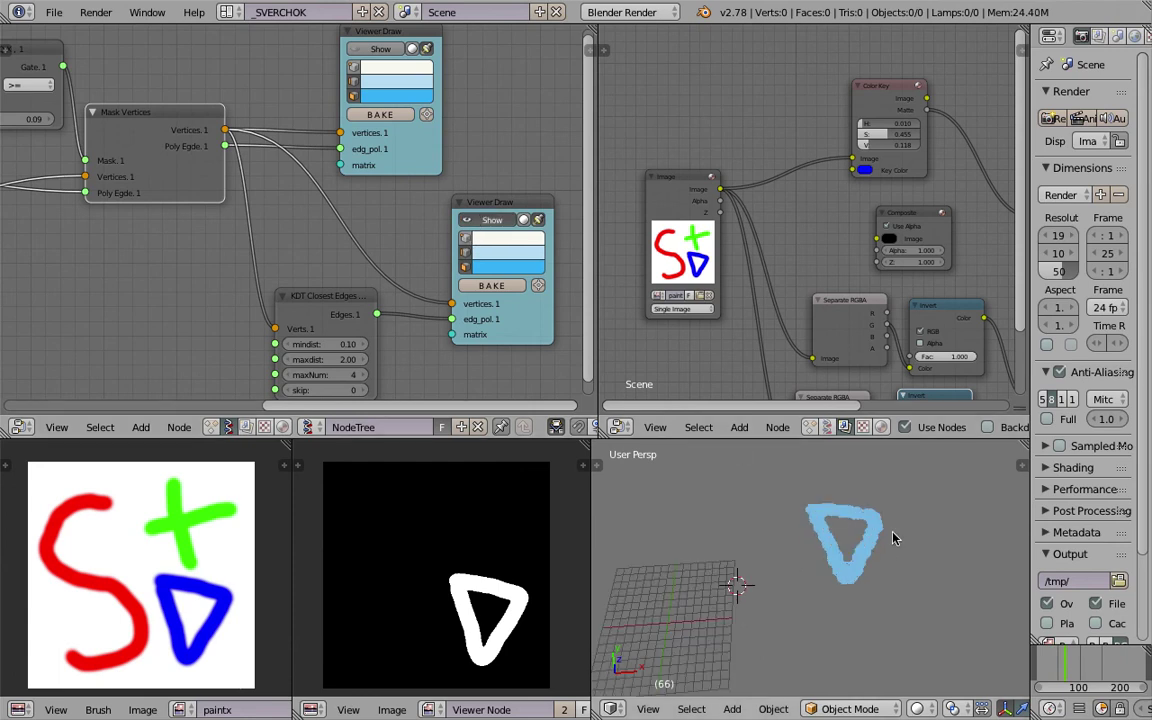
scroll(893, 538, "up", 5)
scroll(797, 597, "down", 3)
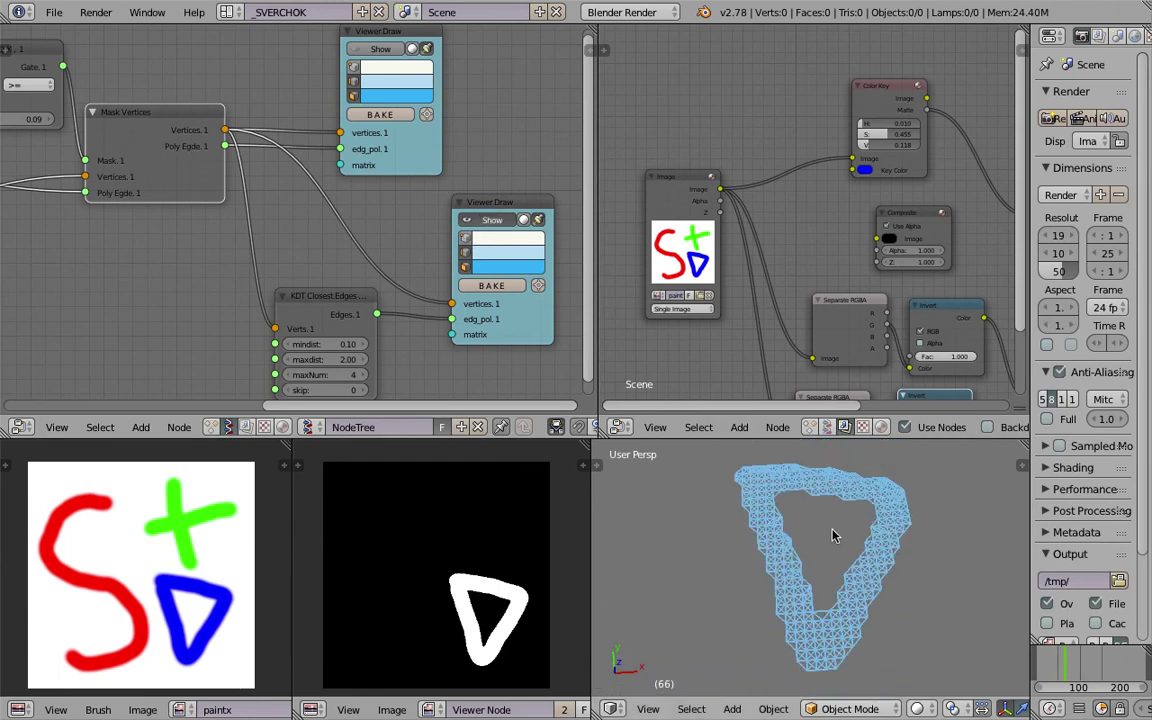
Set the KDT Closest Edges node's maxNum to 1
middle_click_drag(328, 384, 310, 358)
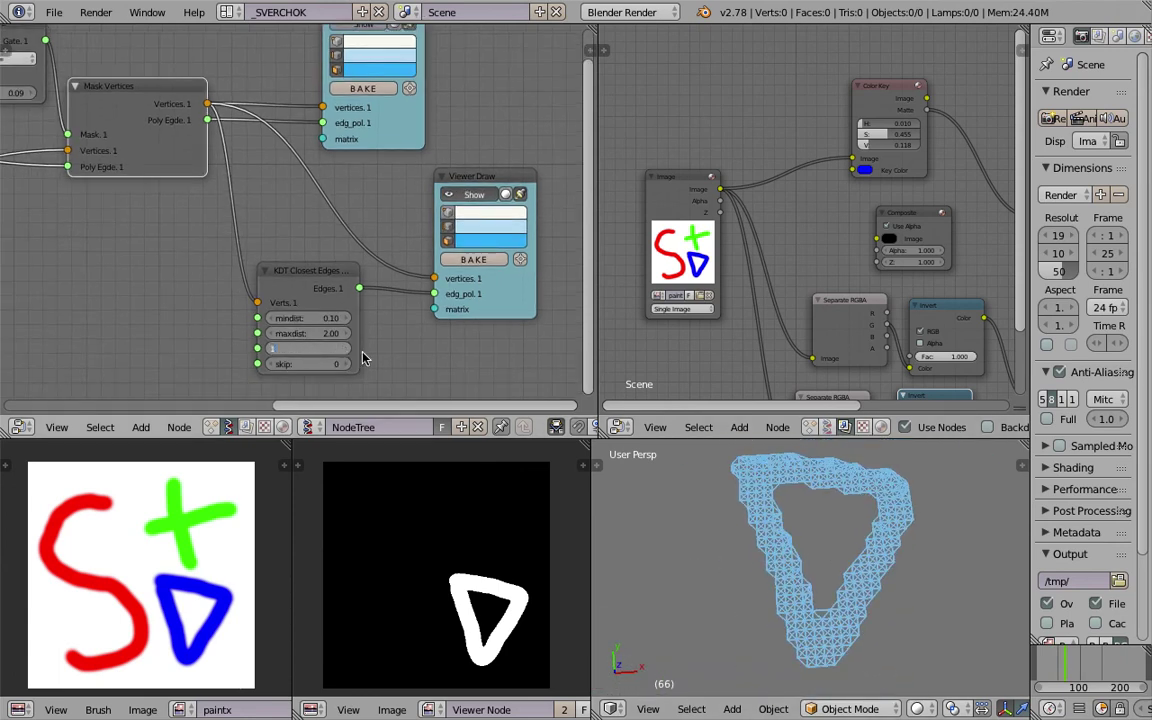
key("Return")
scroll(789, 571, "up", 4)
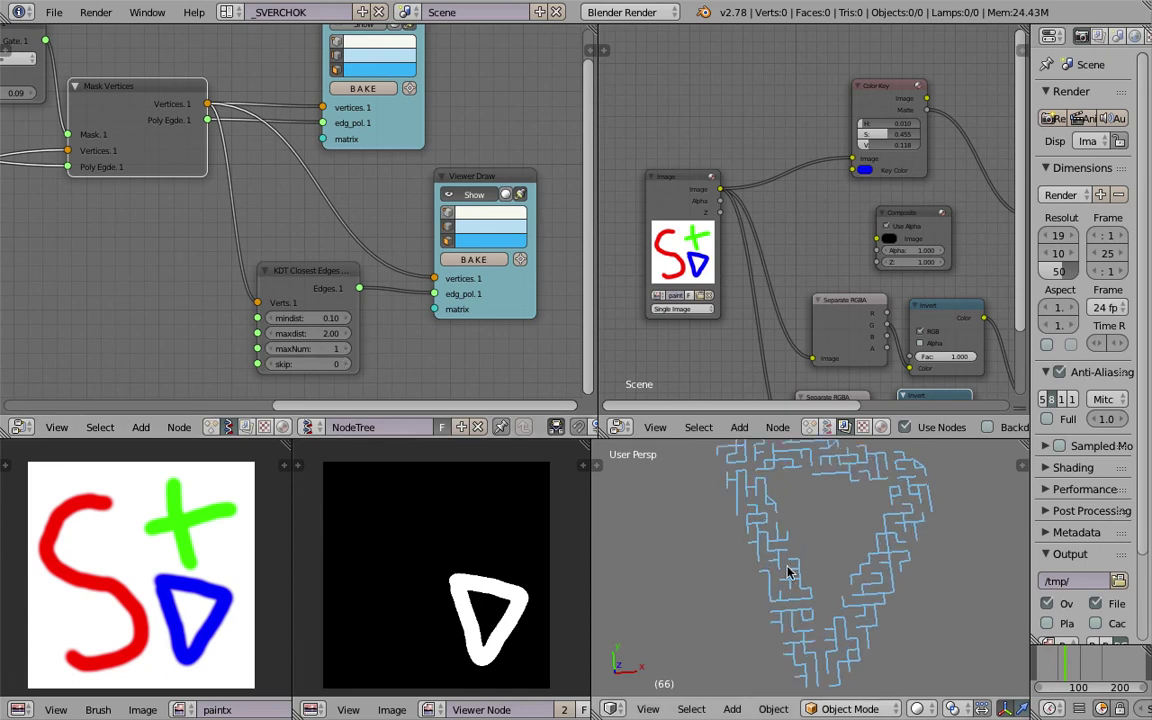
scroll(825, 571, "down", 4)
Bake the duplicated Viewer Draw's edges to a mesh object and move it beside the preview
left_click(475, 260)
middle_click_drag(874, 561, 868, 594)
key("g")
key("z")
right_click(851, 561)
key("g")
left_click(1020, 610)
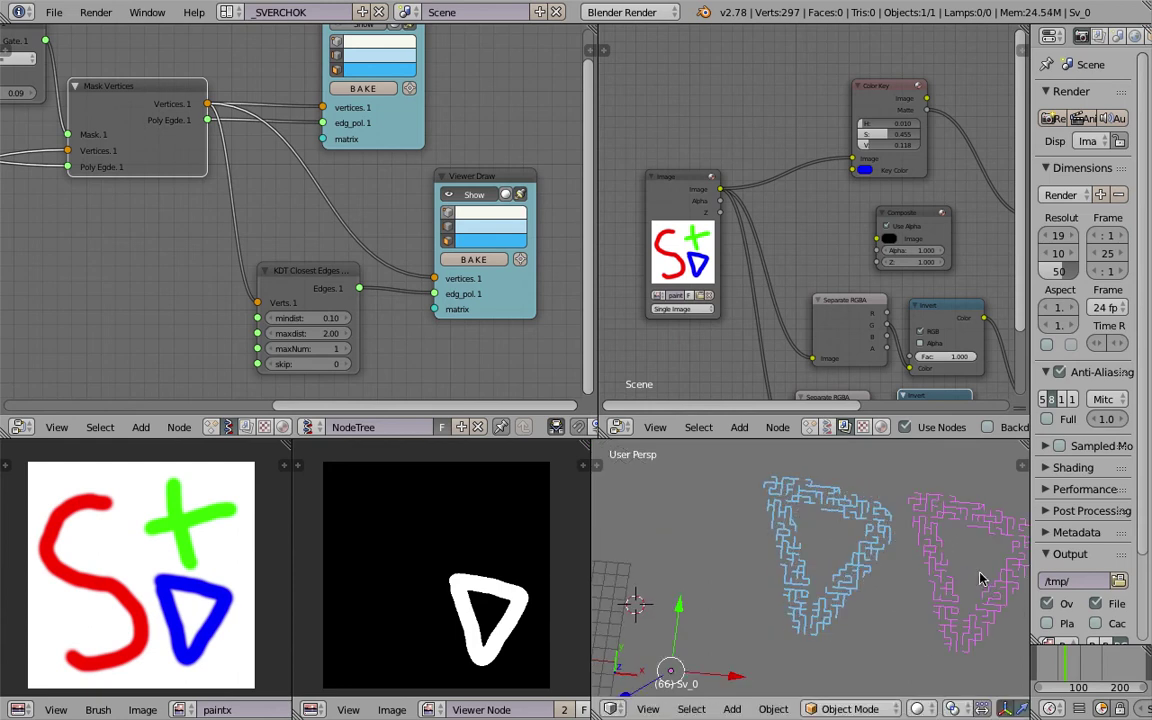
Delete the baked edge mesh object
middle_click_drag(985, 586, 828, 566, "shift")
key("x")
left_click(802, 513)
middle_click_drag(439, 275, 288, 266)
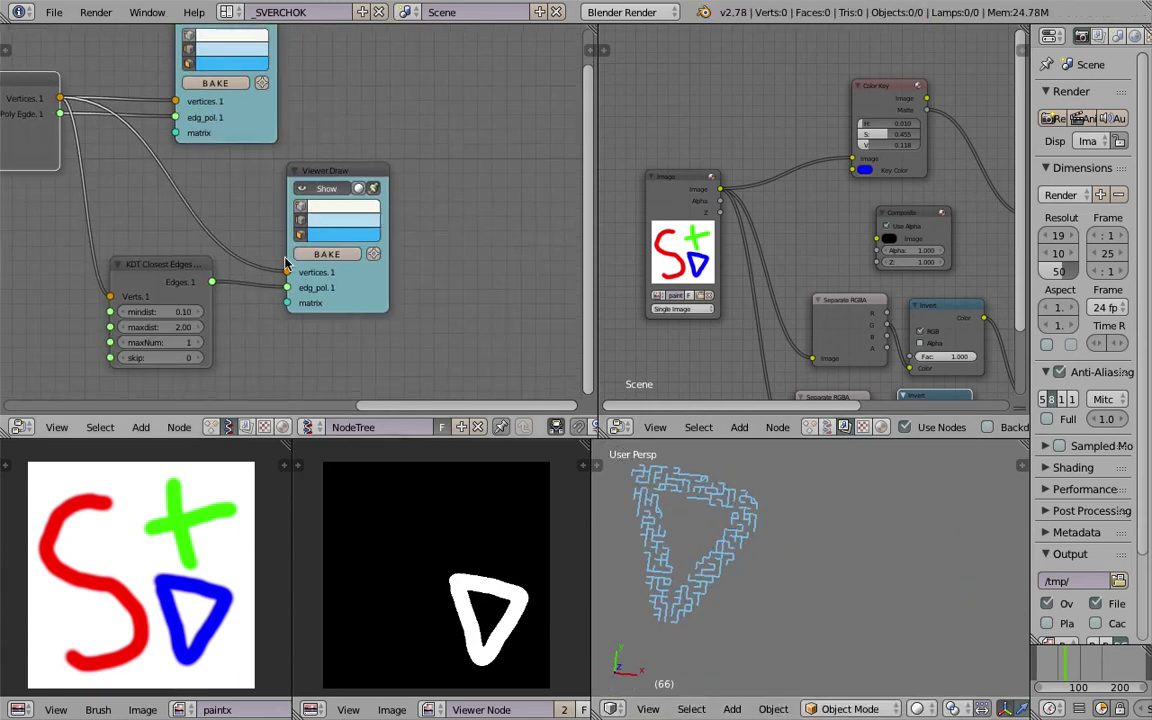
Add a Polyline Viewer MK1 node beside the duplicated Viewer Draw and feed it the masked vertices
key("shift+a")
left_click(465, 234)
type("poluy")
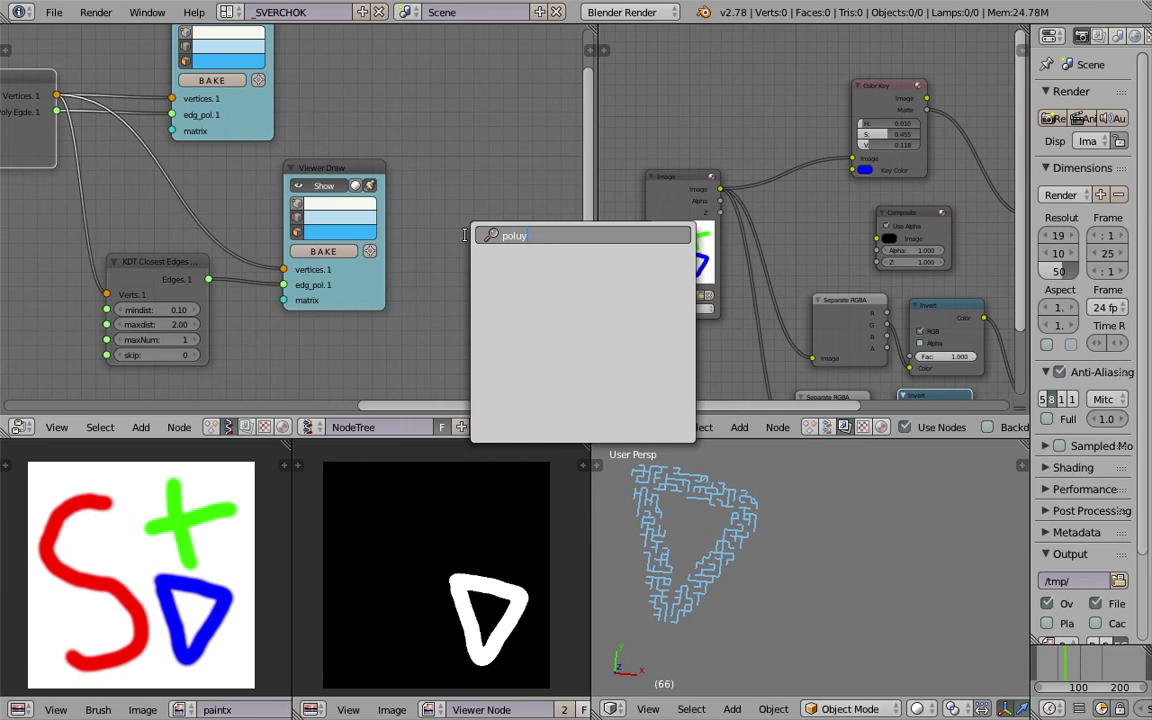
key("BackSpace")
key("BackSpace")
type("yli")
key("Return")
left_click(426, 176)
middle_click_drag(135, 132, 137, 114)
left_click_drag(62, 75, 428, 330)
Move the generated polyline object beside the edge preview for inspection and delete it
right_click(733, 532)
key("g")
left_click(893, 530)
scroll(895, 535, "up", 5)
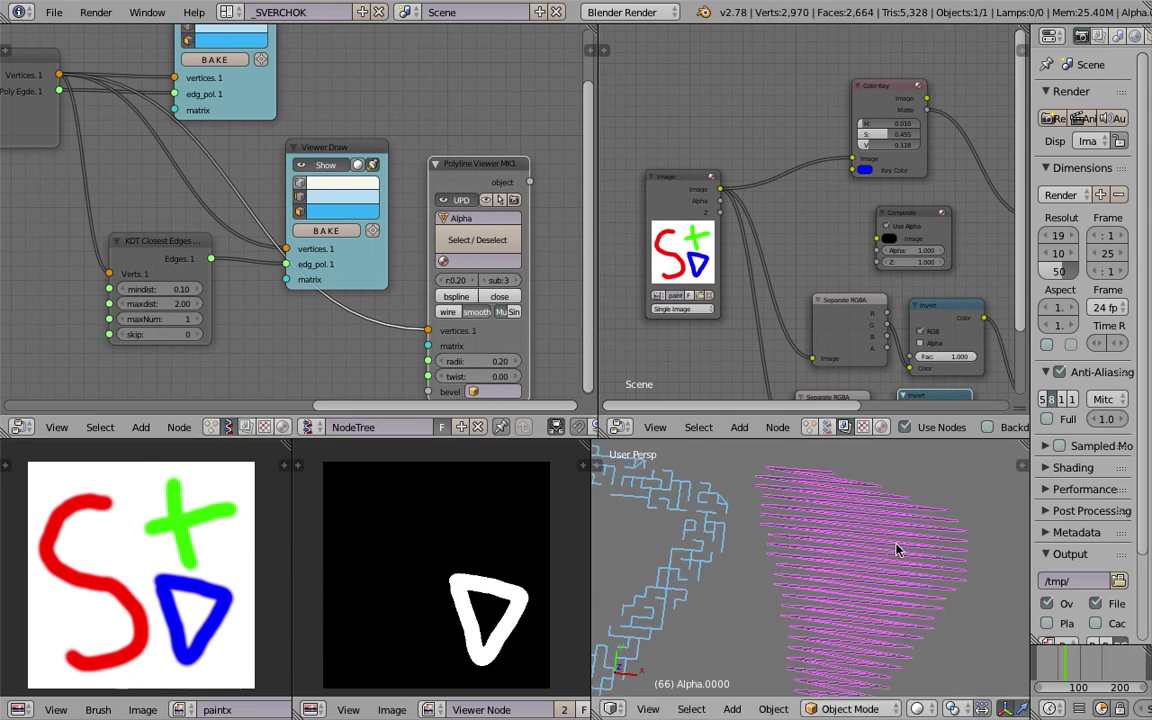
scroll(900, 563, "down", 2)
key("x")
left_click(888, 565)
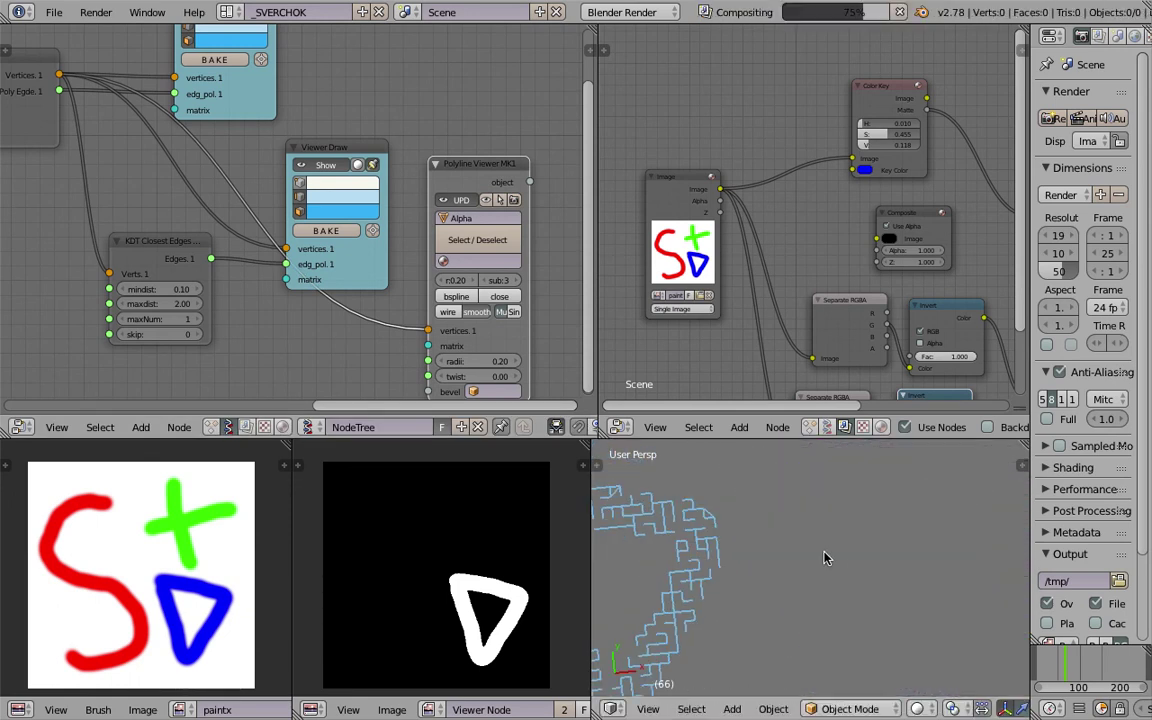
middle_click_drag(692, 548, 879, 540, "shift")
scroll(879, 540, "down", 1)
scroll(877, 543, "up", 2)
scroll(874, 550, "down", 1)
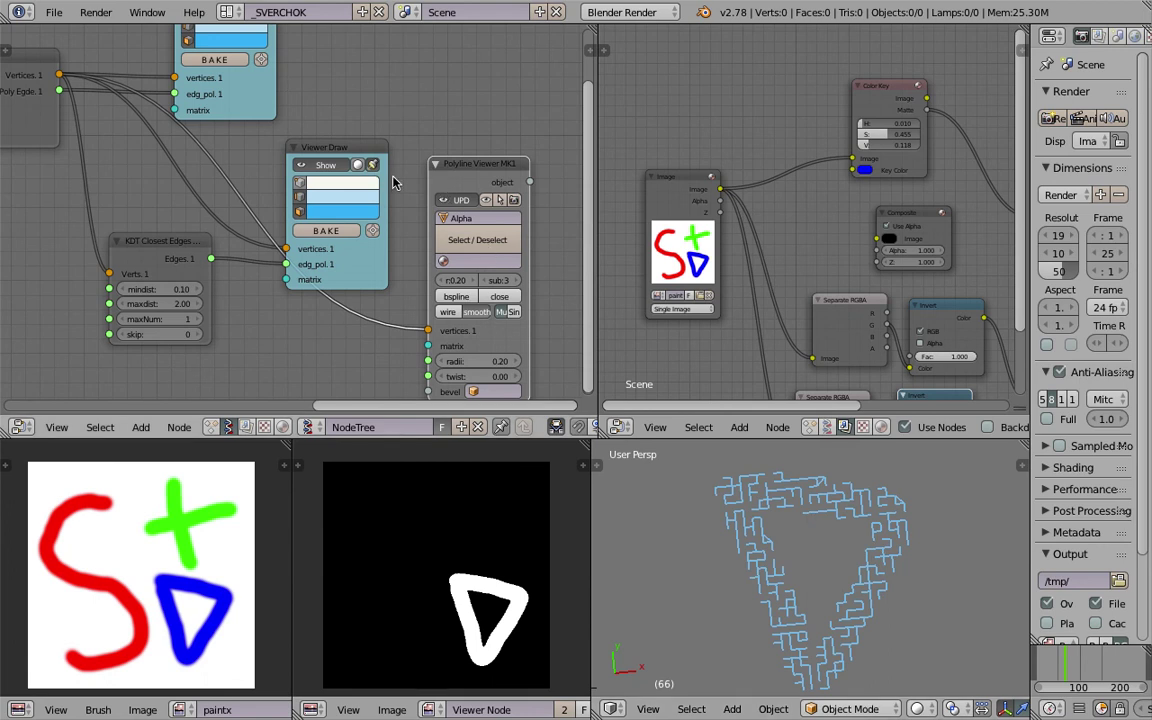
Move the Viewer Draw and Polyline Viewer MK1 nodes apart and delete the Polyline Viewer MK1 node
left_click_drag(346, 148, 357, 106)
middle_click_drag(395, 160, 335, 145)
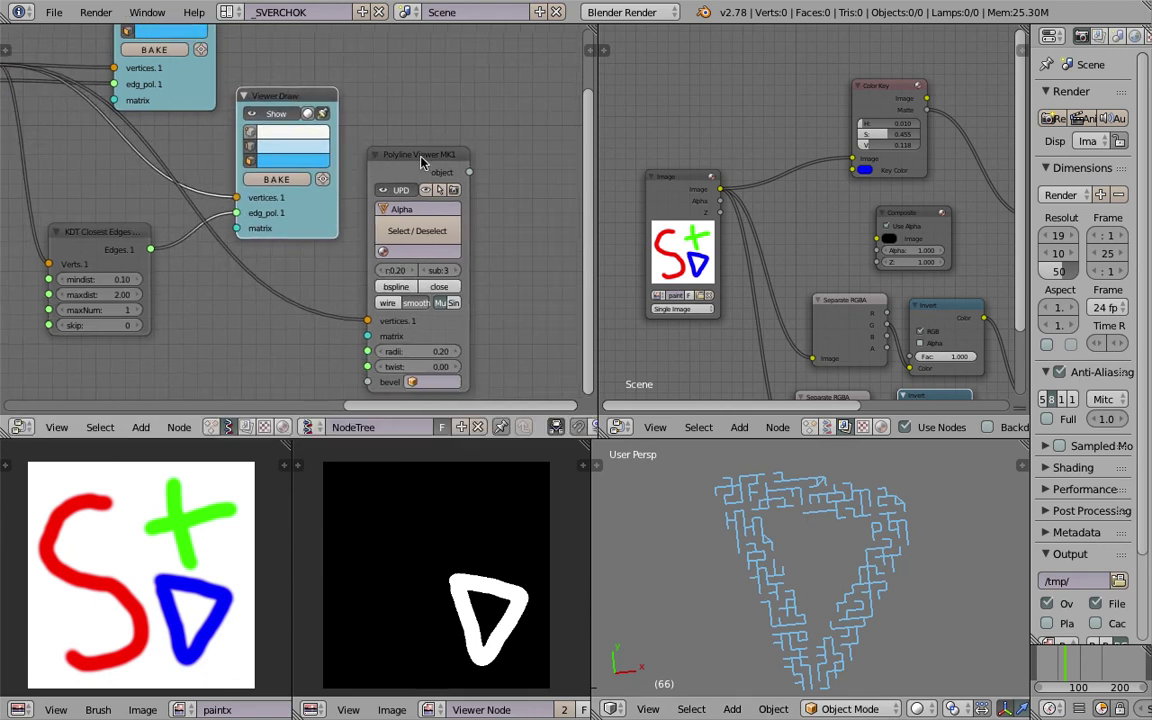
left_click_drag(423, 159, 528, 165)
key("alt+space")
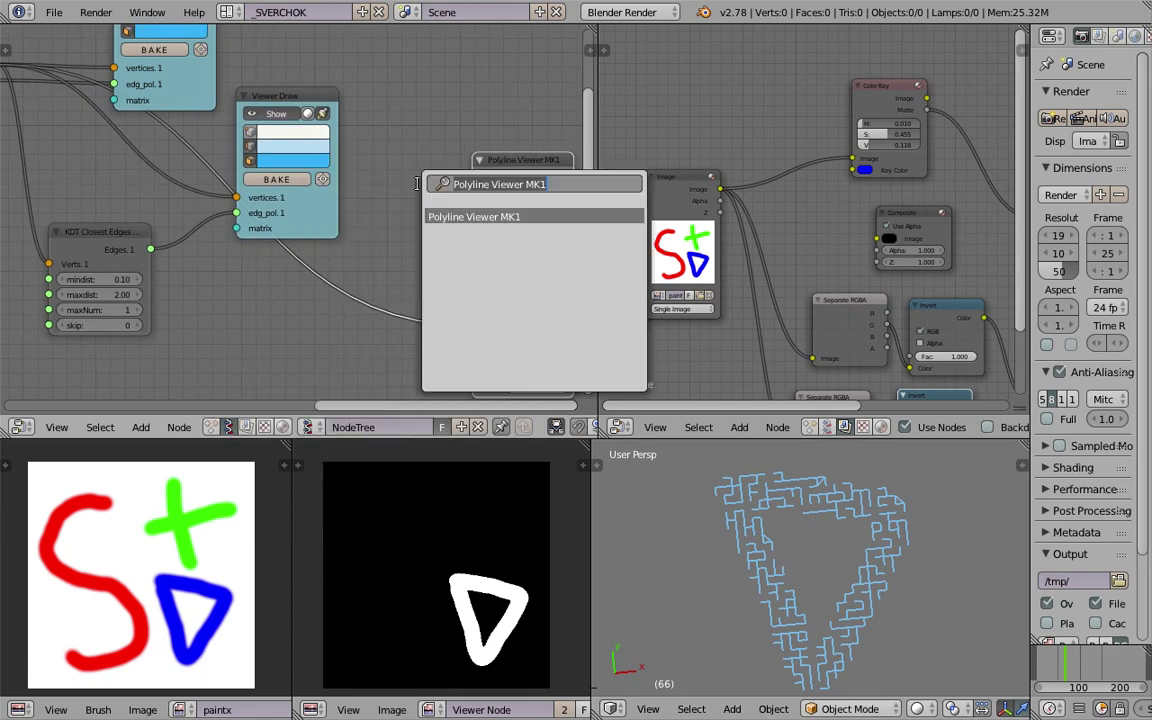
key("Return")
key("x")
Add a Skin Mesher mk1b node beside the duplicated Viewer Draw node
key("ctrl+f")
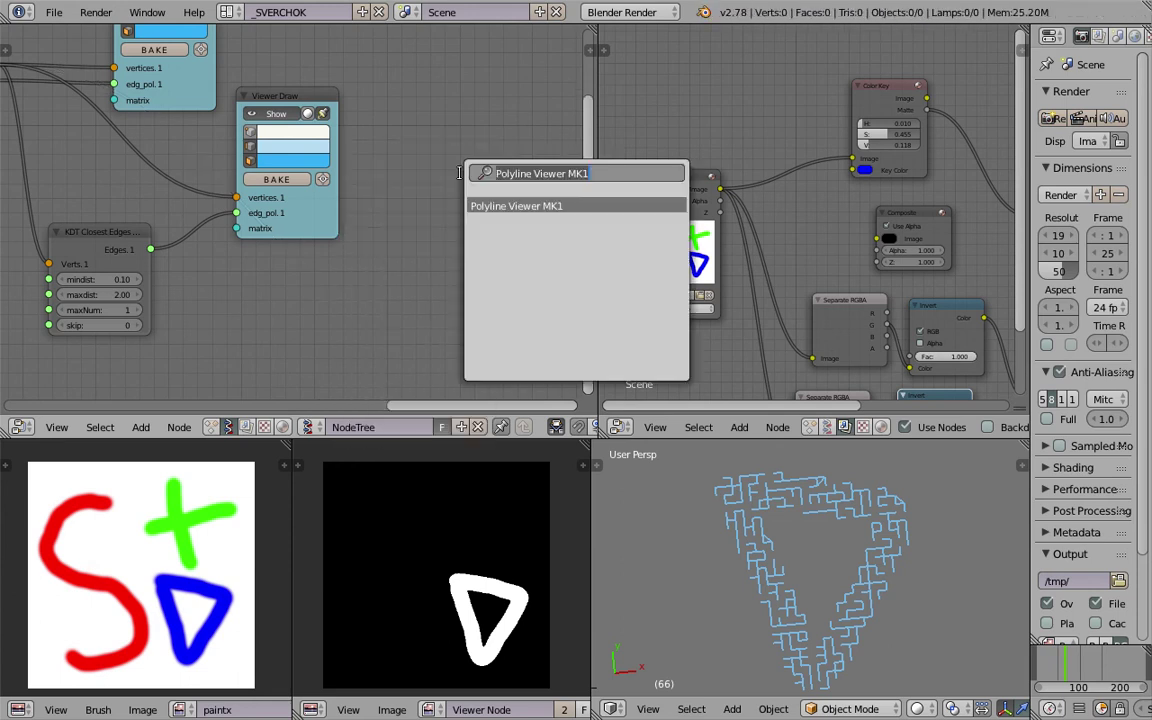
type("skin")
key("Down")
key("Return")
left_click(434, 161)
scroll(250, 183, "down", 2)
middle_click_drag(249, 183, 280, 187)
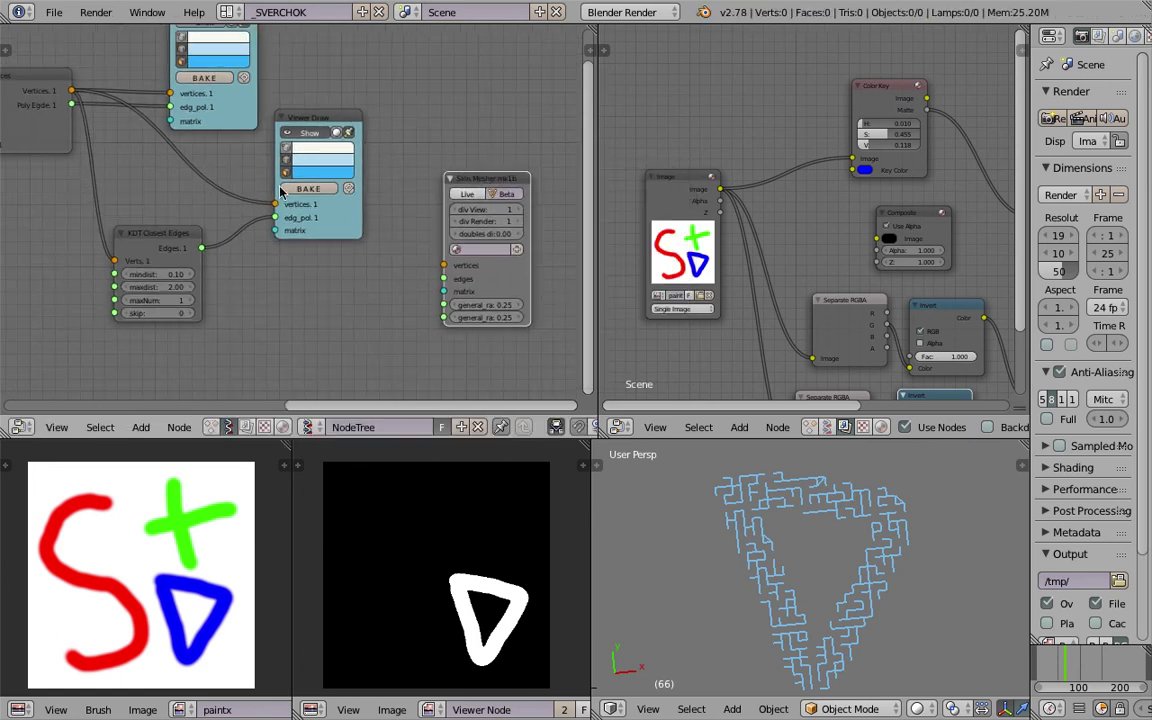
Feed the masked vertices and the KDT edges into the Skin Mesher and turn on its Live update
left_click_drag(77, 92, 443, 265)
left_click_drag(201, 247, 443, 278)
left_click(468, 194)
Move the skinned mesh beside the edge preview and compare it in wireframe and solid shading
right_click(806, 518)
key("g")
left_click(897, 530)
scroll(880, 580, "up", 5)
scroll(904, 614, "down", 6)
key("z")
key("z")
key("z")
key("z")
Adjust the skinned mesh's position next to the edge preview and deselect it
middle_click_drag(877, 597, 830, 590)
scroll(862, 586, "down", 3)
key("g")
left_click(858, 590)
scroll(856, 604, "down", 3)
key("a")
scroll(850, 600, "up", 3)
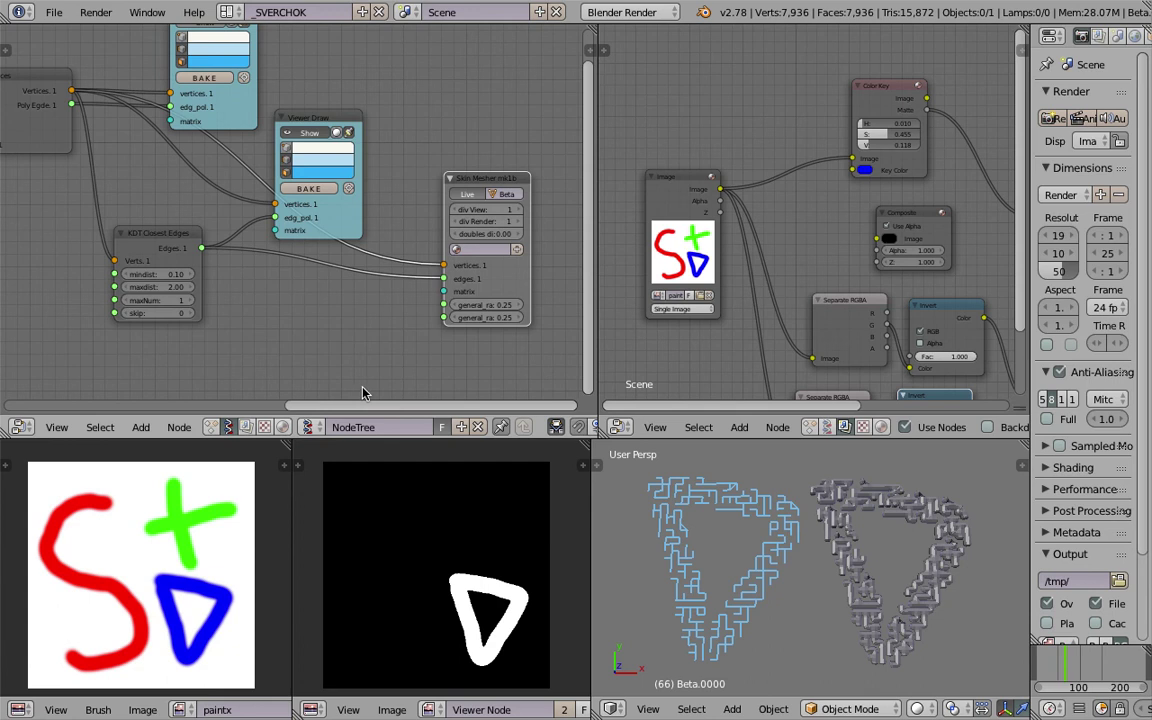
scroll(759, 113, "down", 2)
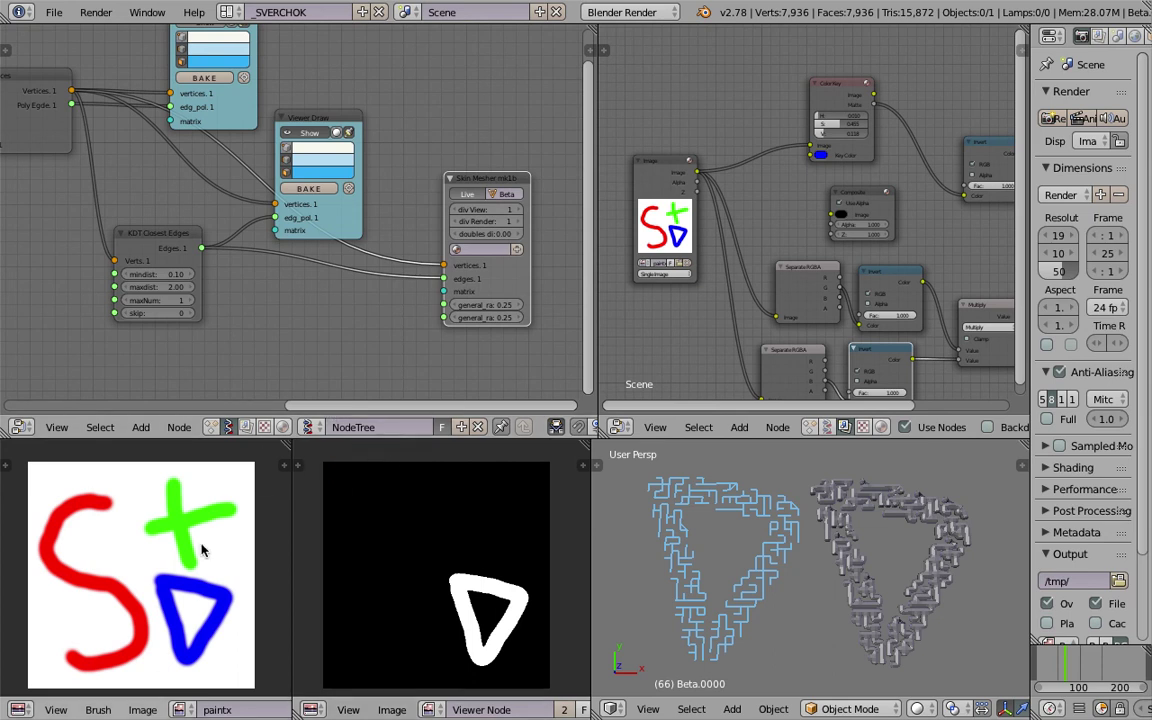
scroll(117, 531, "up", 1)
scroll(117, 531, "down", 1)
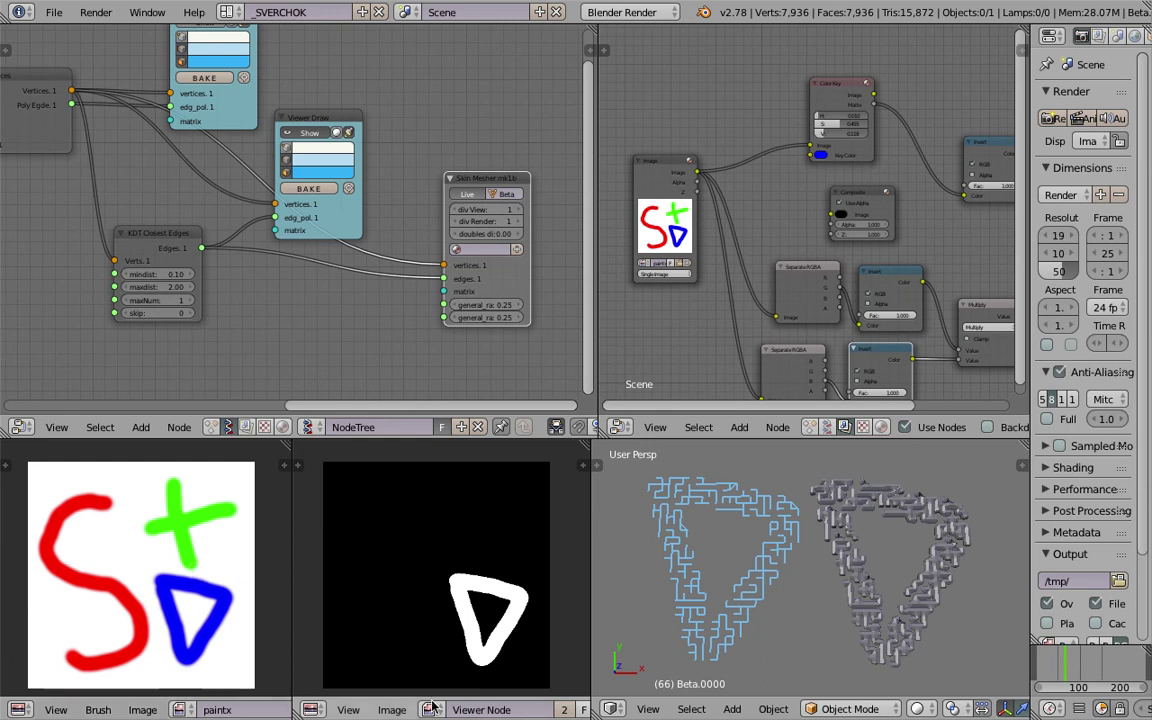
scroll(728, 608, "up", 3)
scroll(737, 601, "down", 1)
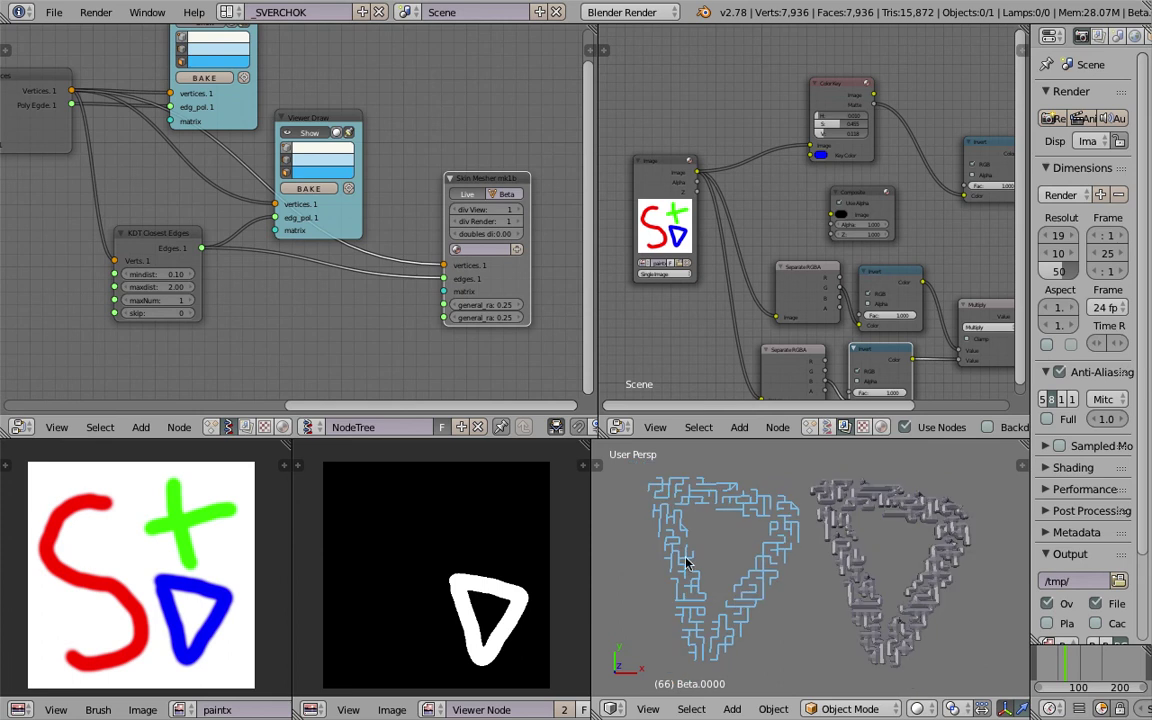
middle_click_drag(437, 555, 437, 545)
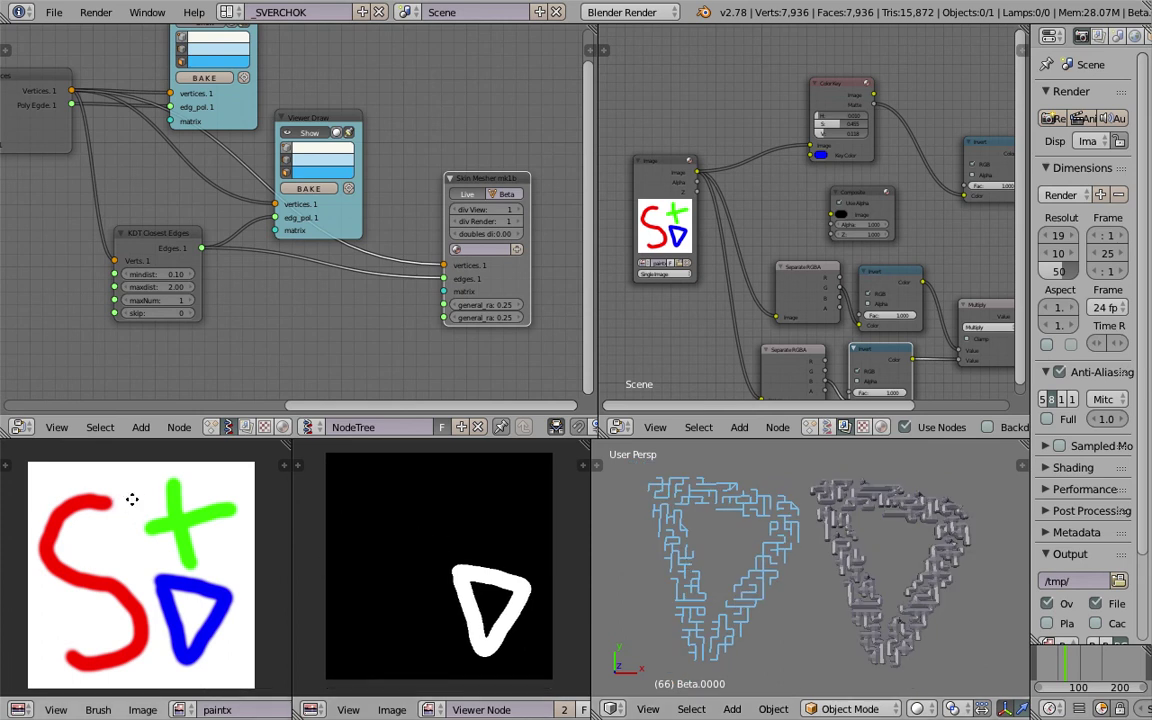
middle_click_drag(113, 452, 119, 442)
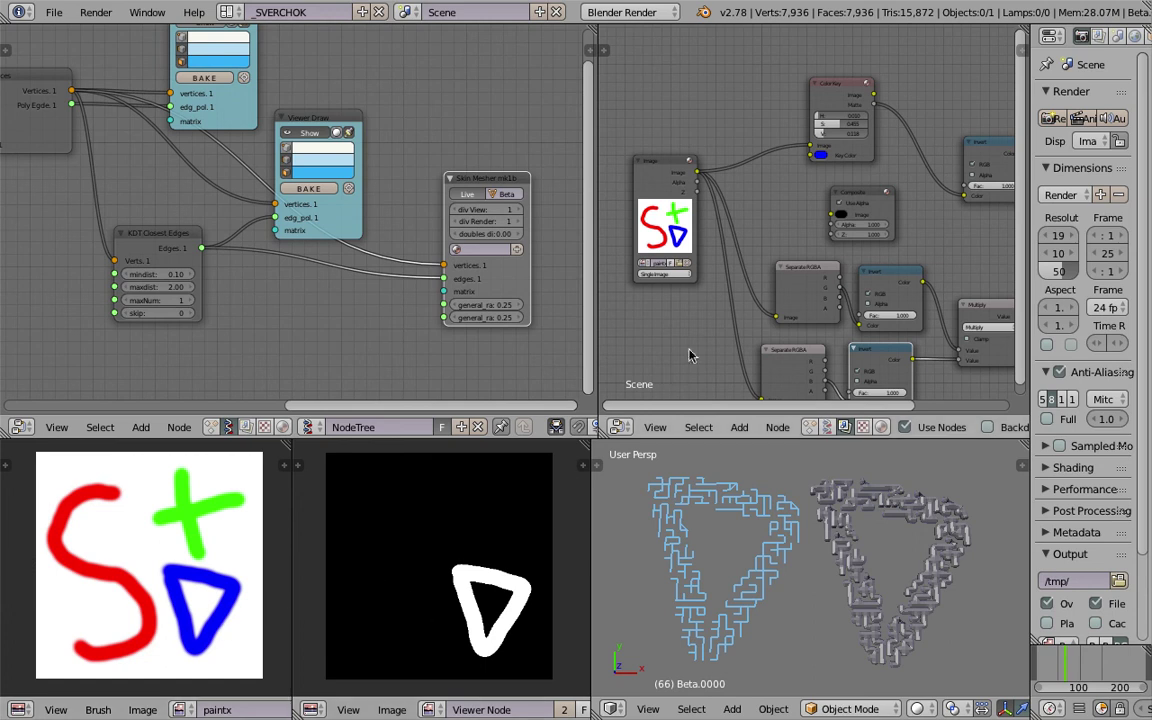
Change the Color Key node's key color to green and go to frame 90 on the timeline
scroll(794, 183, "up", 1)
left_click(775, 168)
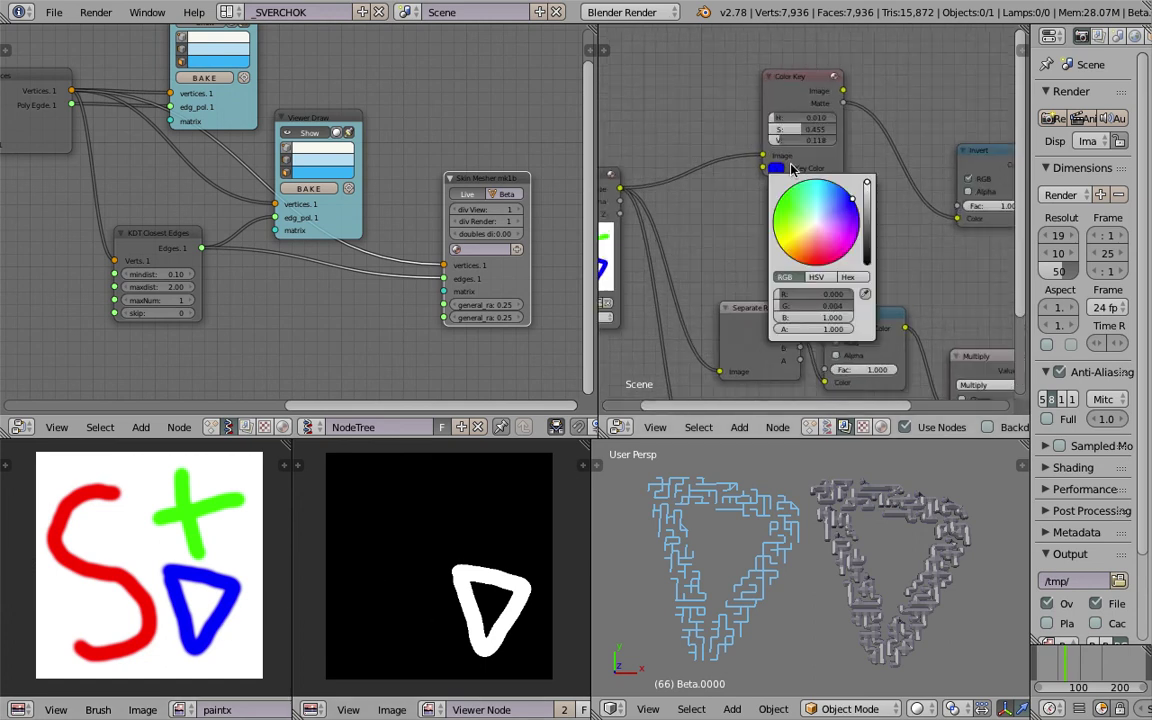
left_click(776, 204)
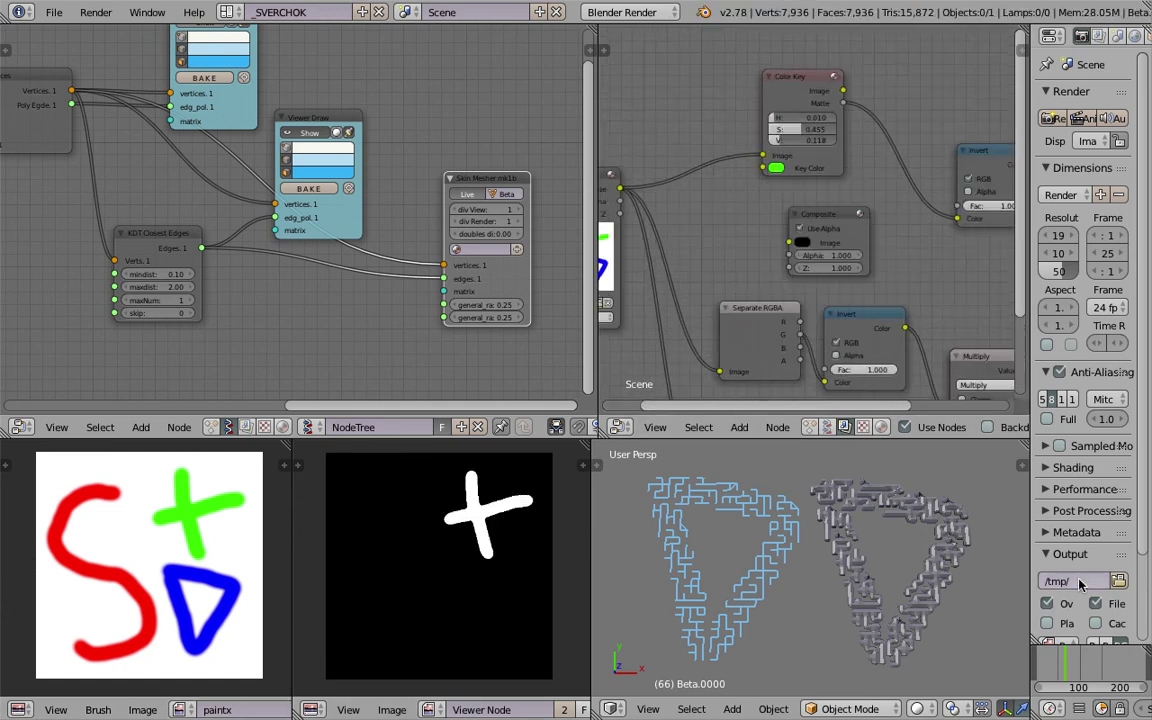
left_click(1075, 655)
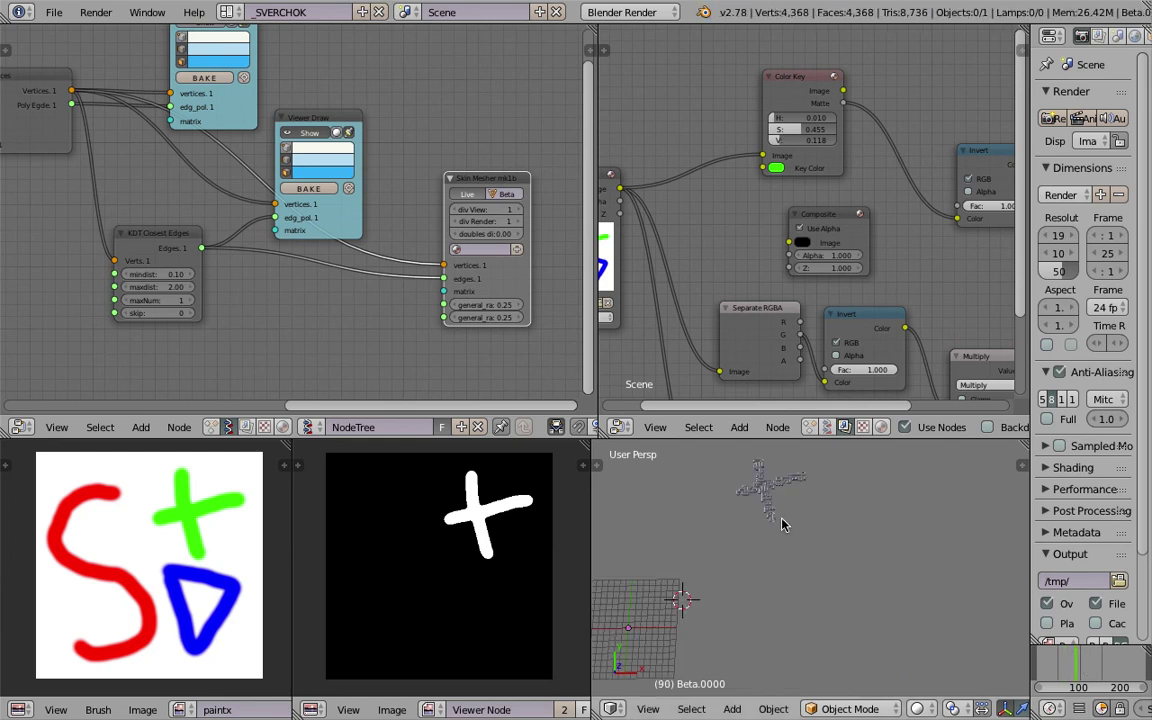
Move the cross-shaped skinned mesh beside its edge preview and leave it deselected
key("g")
left_click(930, 556)
middle_click_drag(930, 556, 942, 590)
key("a")
key("a")
key("a")
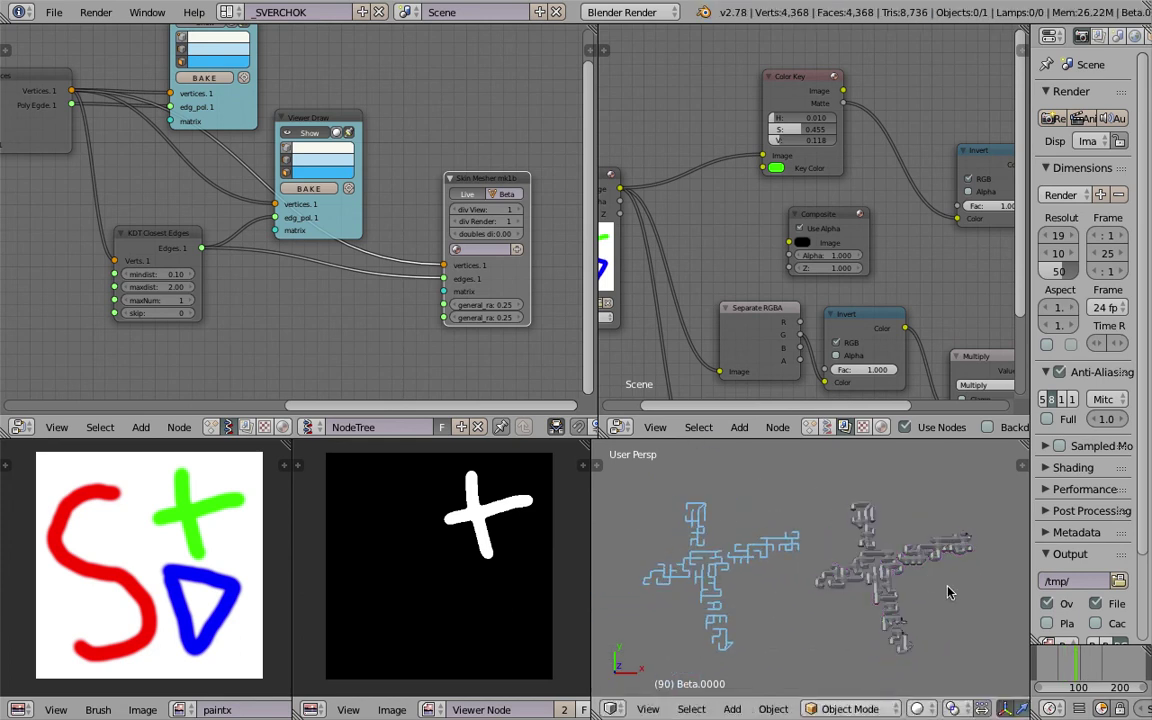